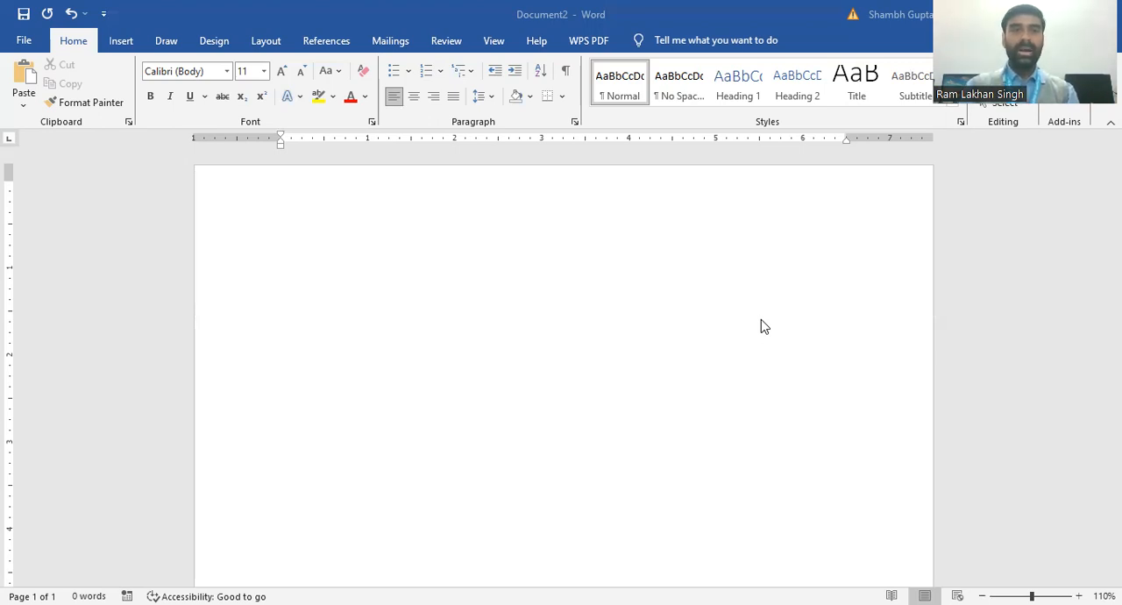
Step: Insert a table with two columns and three rows in the blank document
{"action": "left_click", "coordinate": [122, 42]}
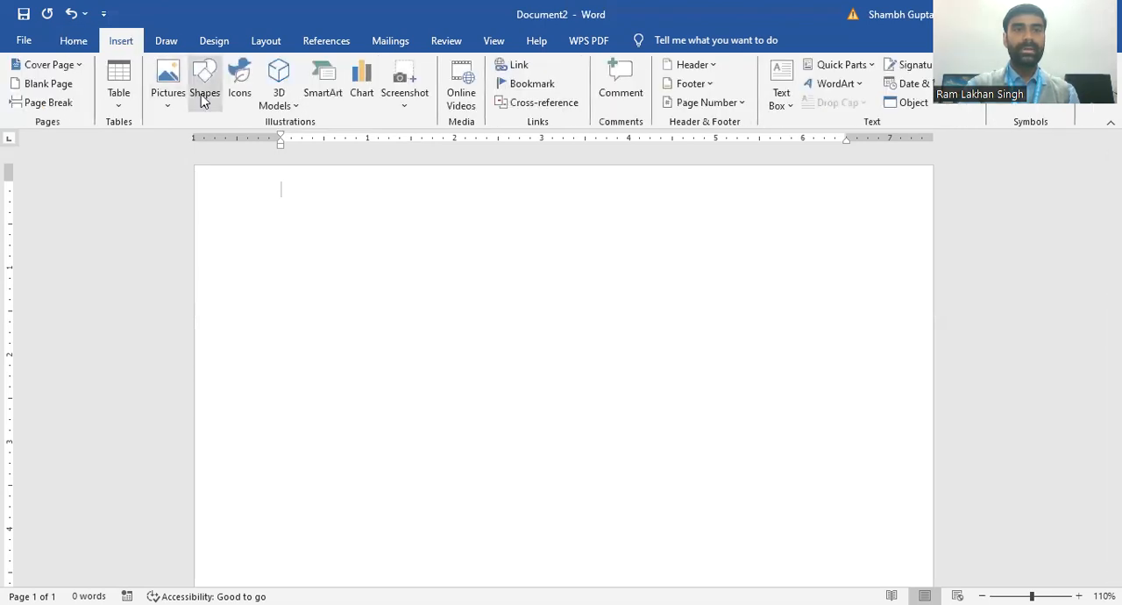
{"action": "left_click", "coordinate": [120, 105]}
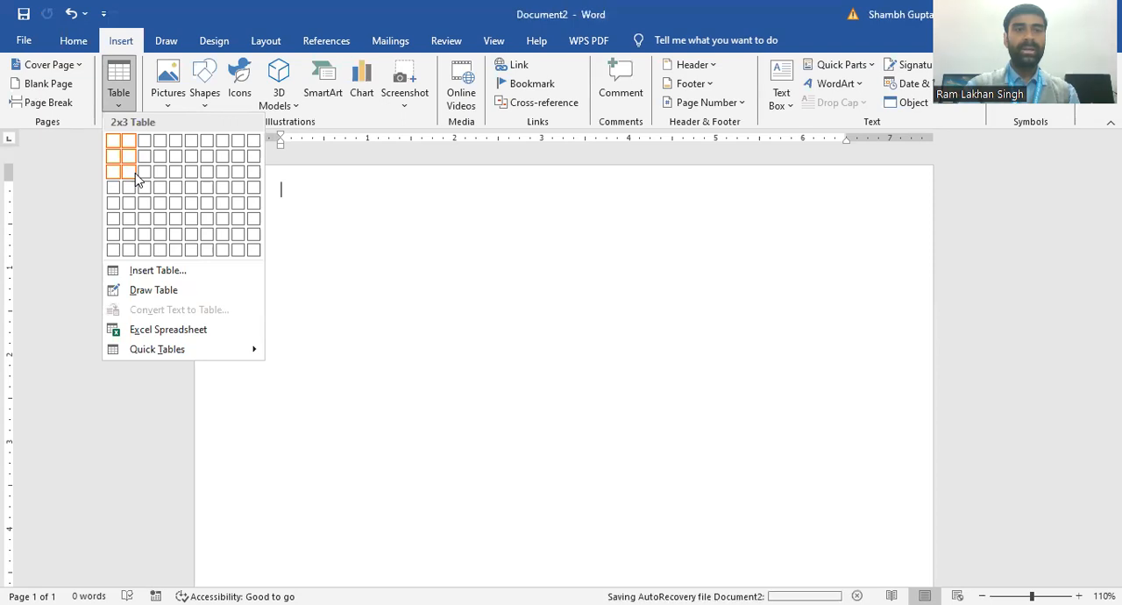
{"action": "left_click", "coordinate": [138, 180]}
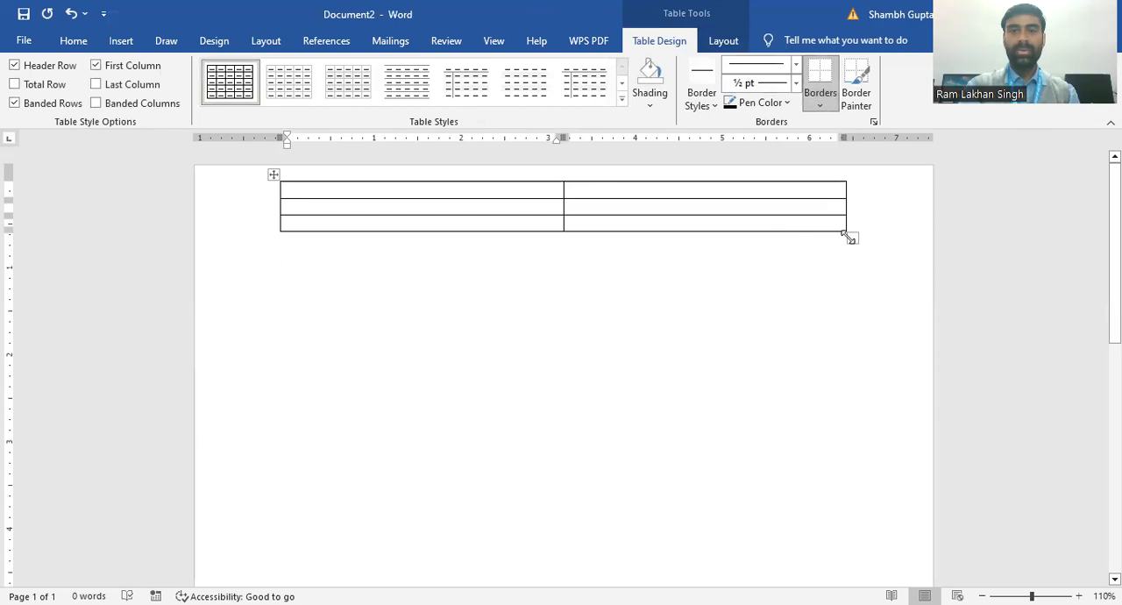
Step: Enlarge the whole table so its three rows fill most of the page height and it extends slightly wider
{"action": "left_click_drag", "start_coordinate": [848, 238], "coordinate": [871, 550]}
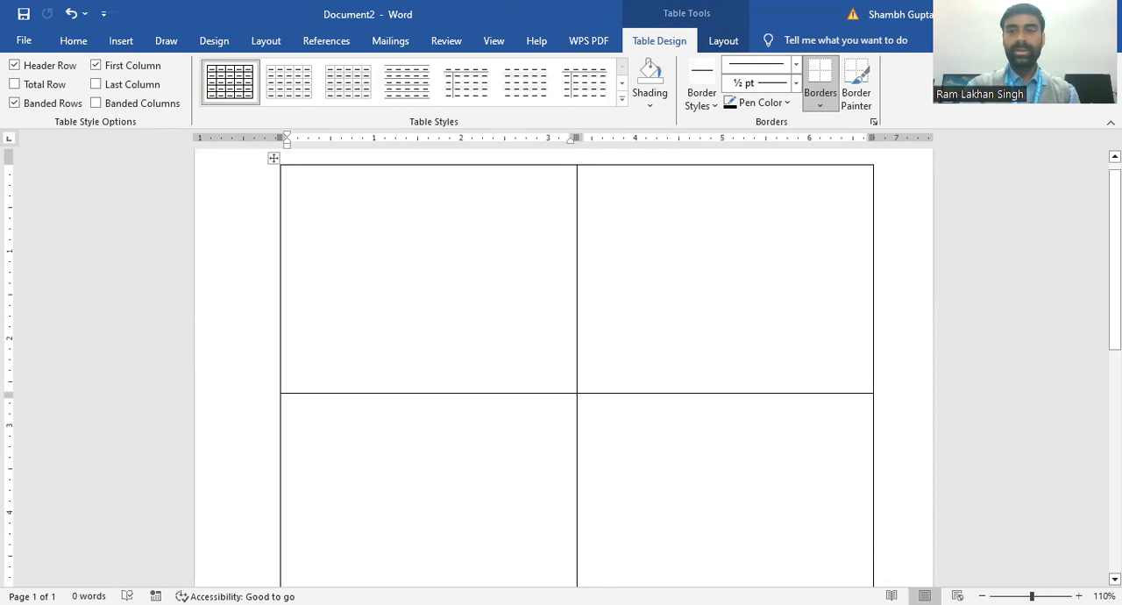
{"action": "left_click", "coordinate": [1115, 579]}
{"action": "left_click", "coordinate": [1114, 579]}
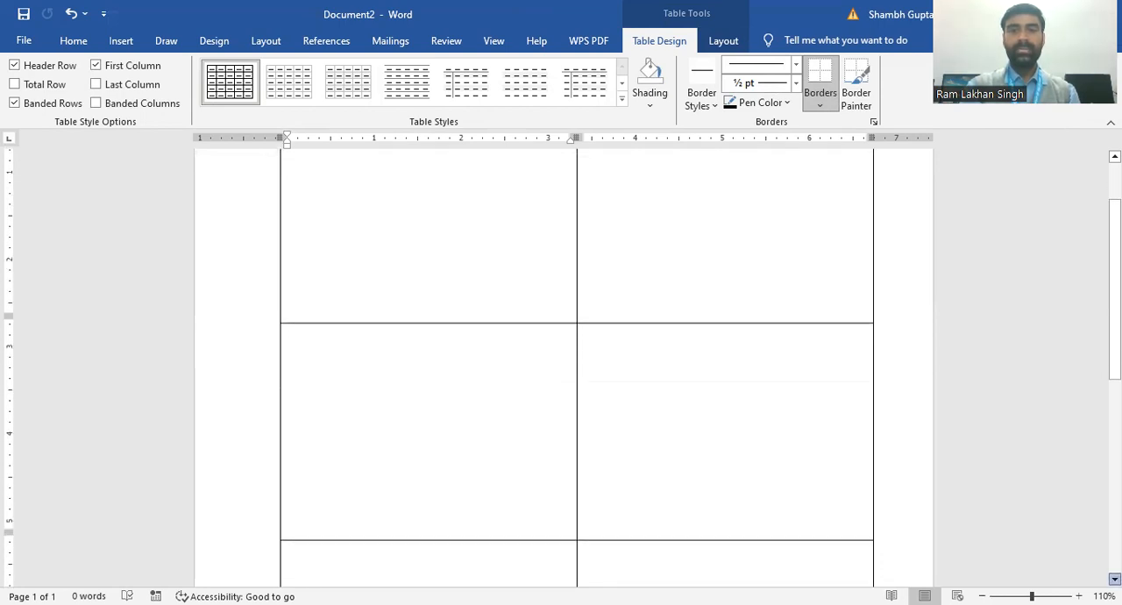
{"action": "left_click", "coordinate": [1115, 578]}
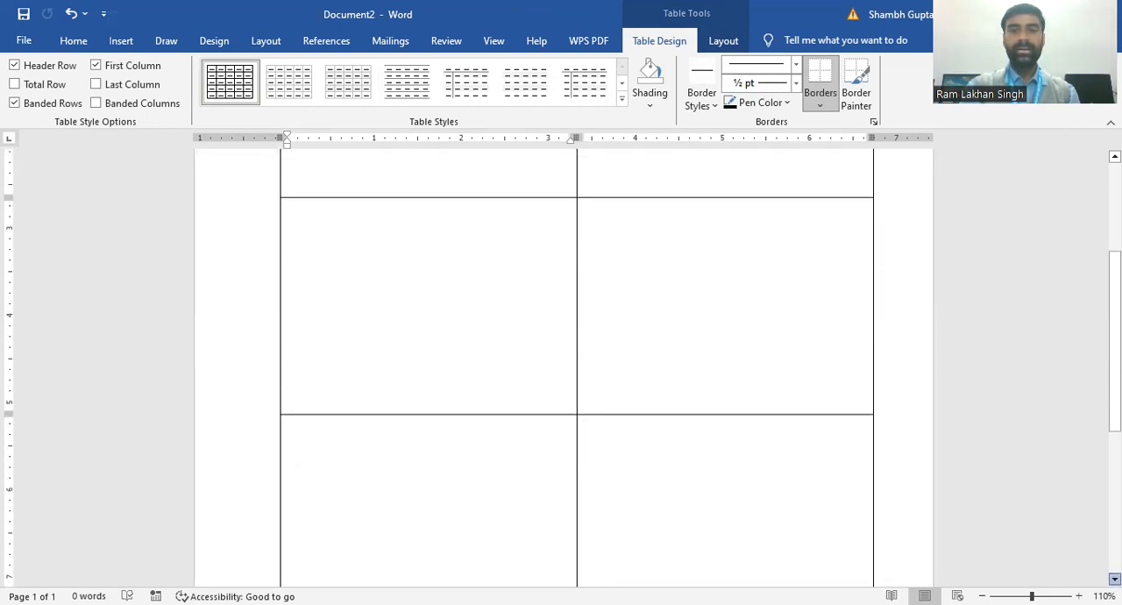
{"action": "left_click", "coordinate": [1115, 579]}
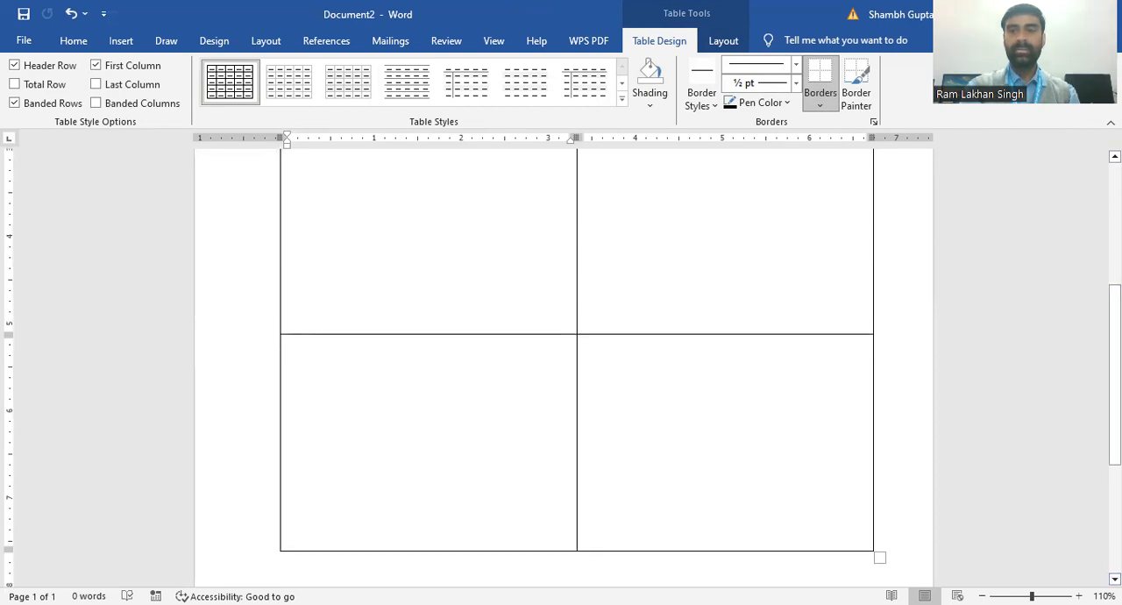
{"action": "left_click", "coordinate": [1114, 156]}
{"action": "left_click", "coordinate": [1115, 156]}
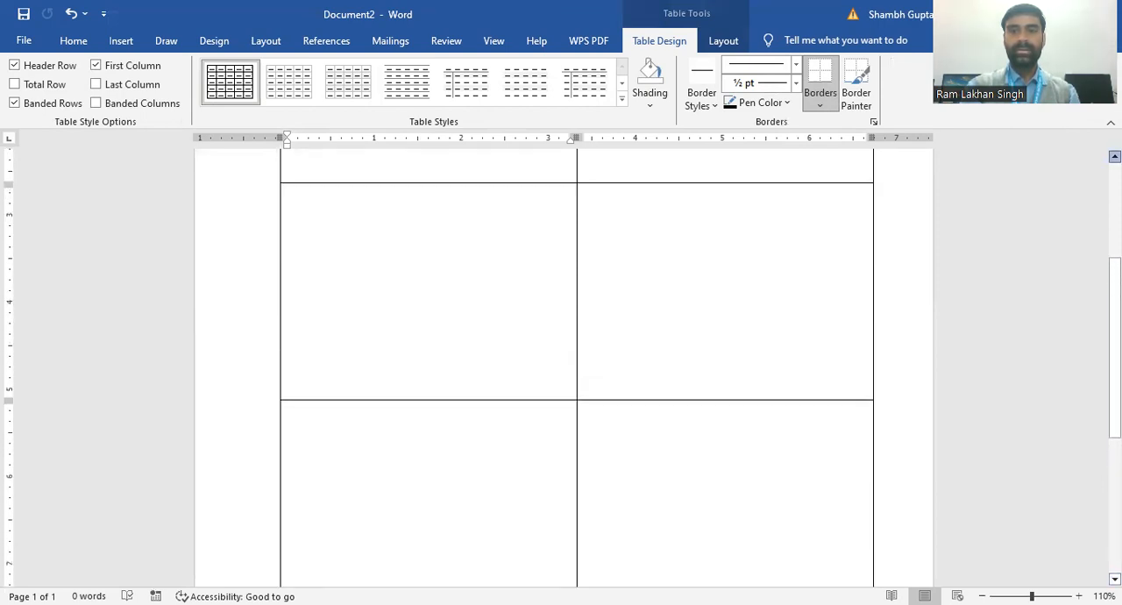
{"action": "left_click", "coordinate": [1115, 156]}
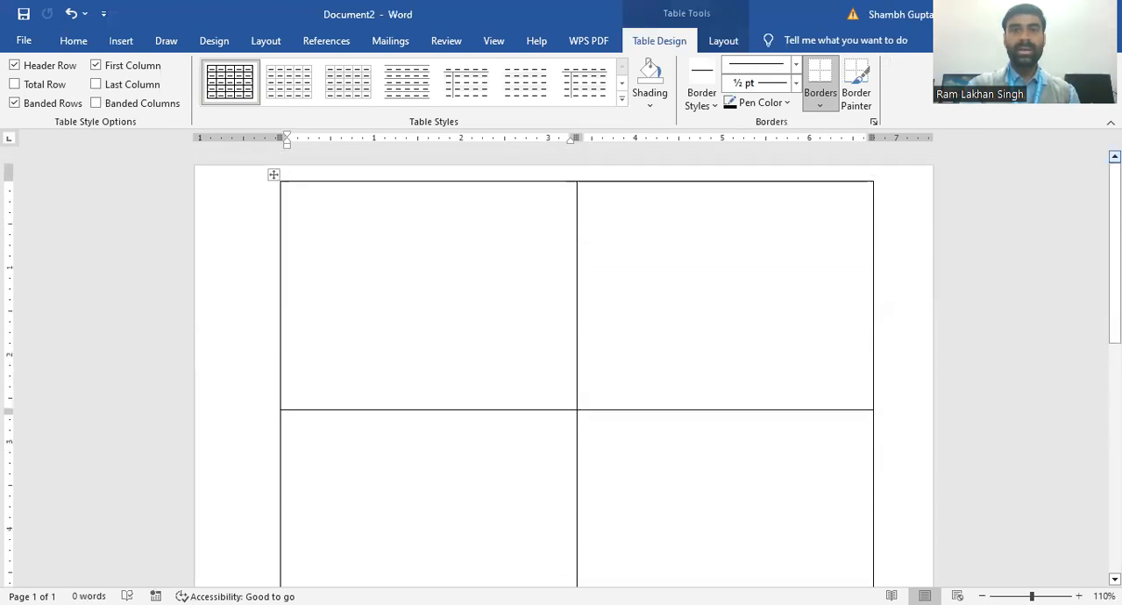
Step: Enter the heading ID-CARD in the table's first cell
{"action": "left_click", "coordinate": [453, 210]}
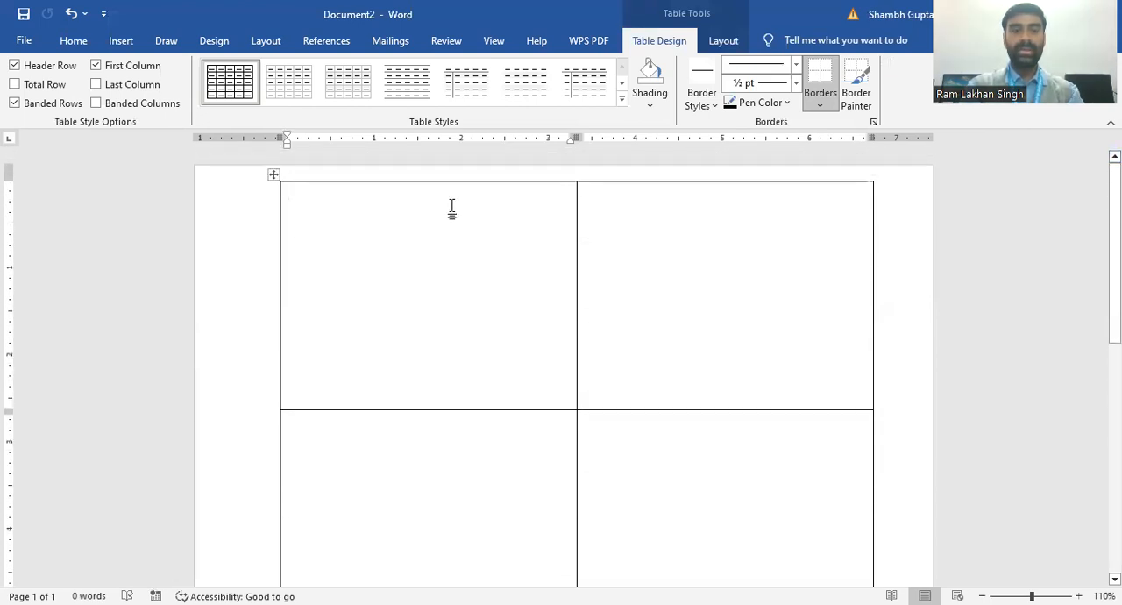
{"action": "type", "text": "I"}
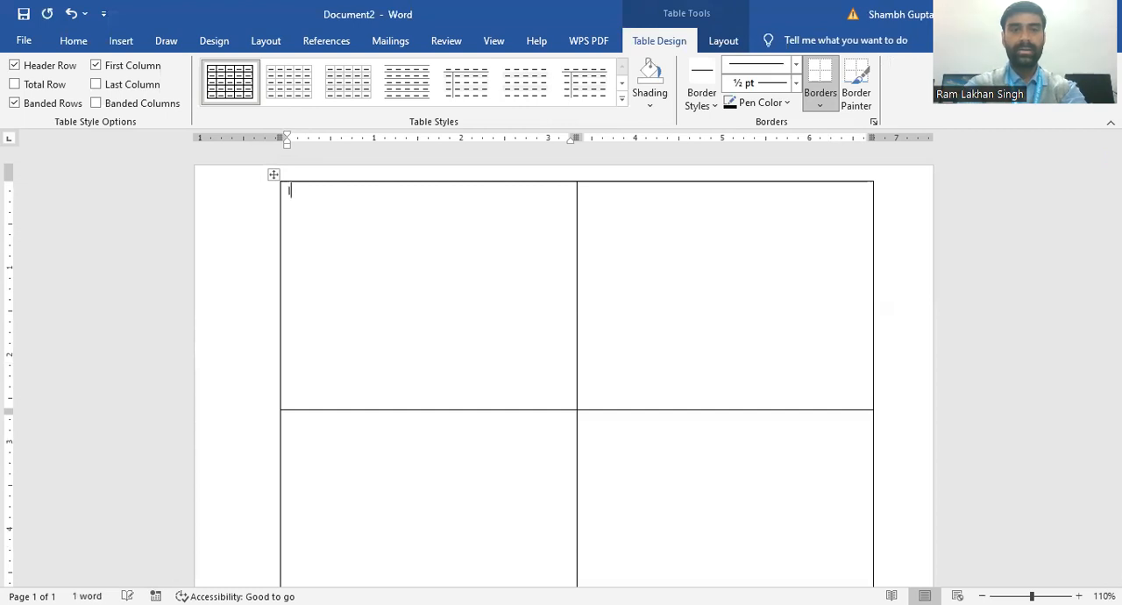
{"action": "type", "text": "D"}
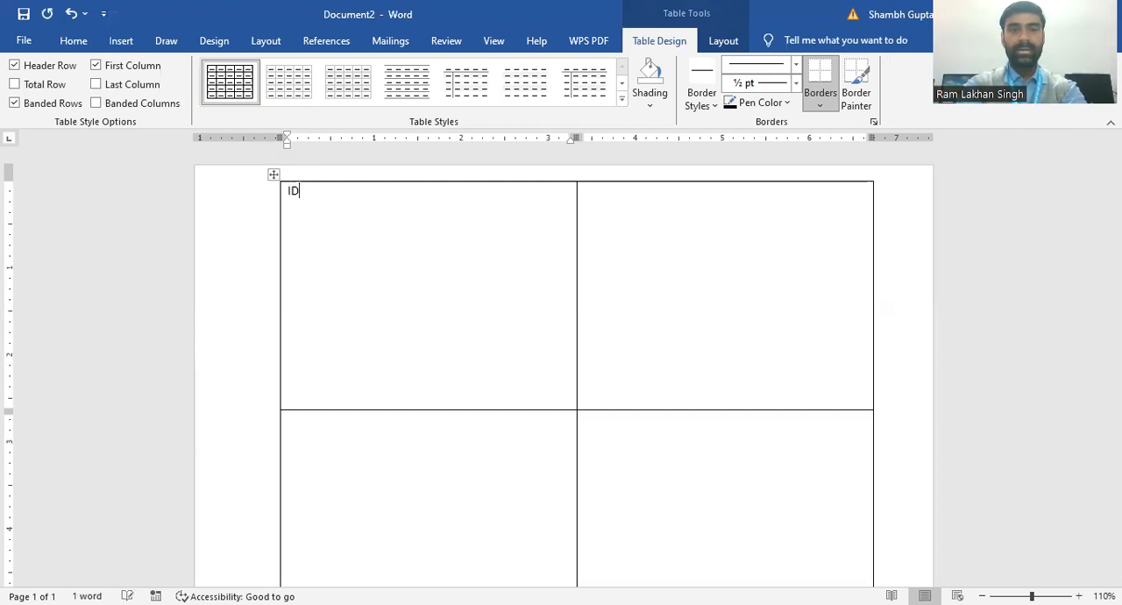
{"action": "type", "text": "-"}
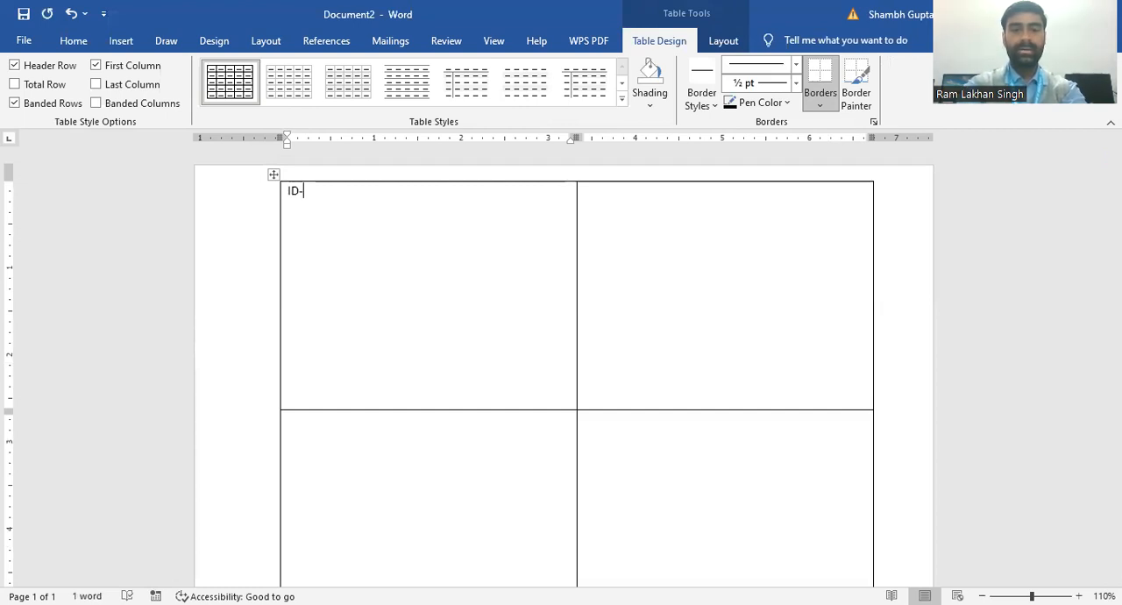
{"action": "type", "text": "CARD"}
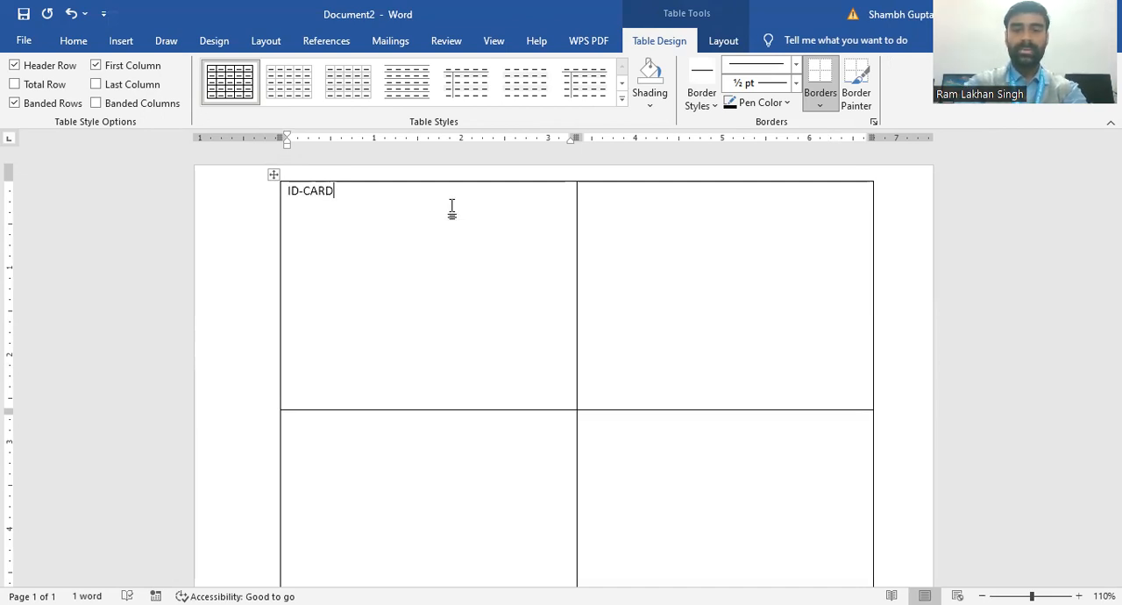
Step: Format the ID-CARD heading as centred, underlined text at font size 20
{"action": "key", "text": "ctrl+shift+Left"}
{"action": "key", "text": "ctrl+shift+Left"}
{"action": "key", "text": "ctrl+shift+Left"}
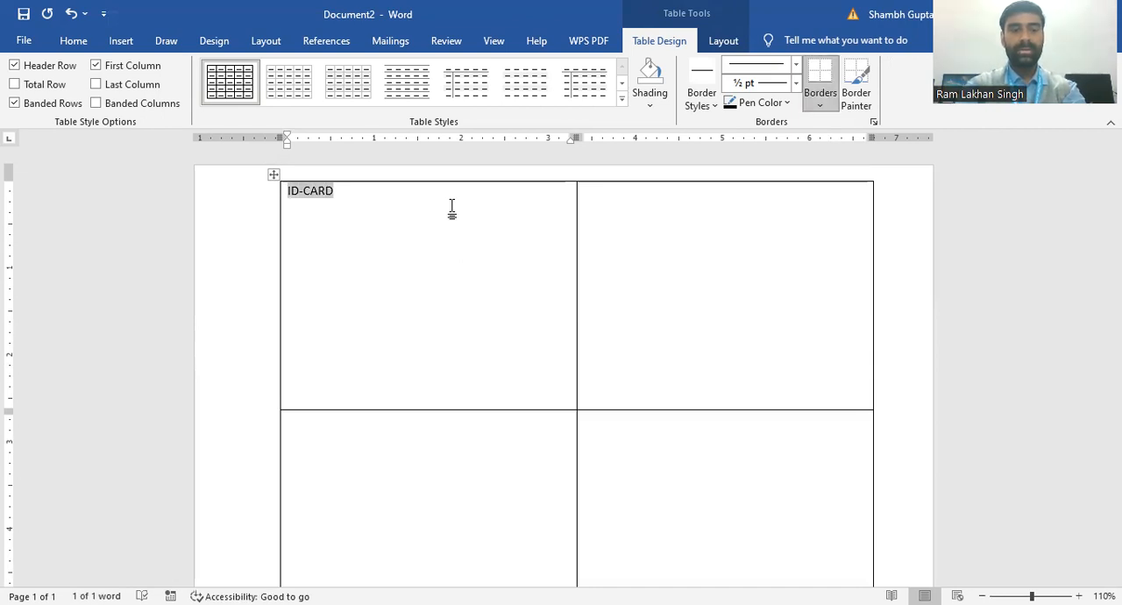
{"action": "key", "text": "ctrl+e"}
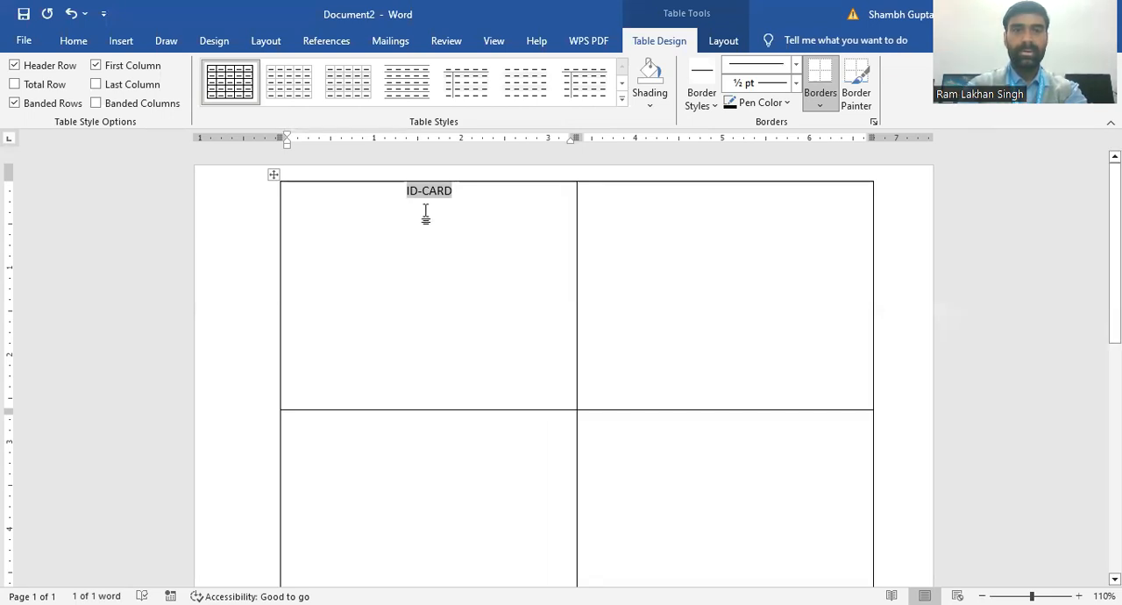
{"action": "left_click", "coordinate": [73, 42]}
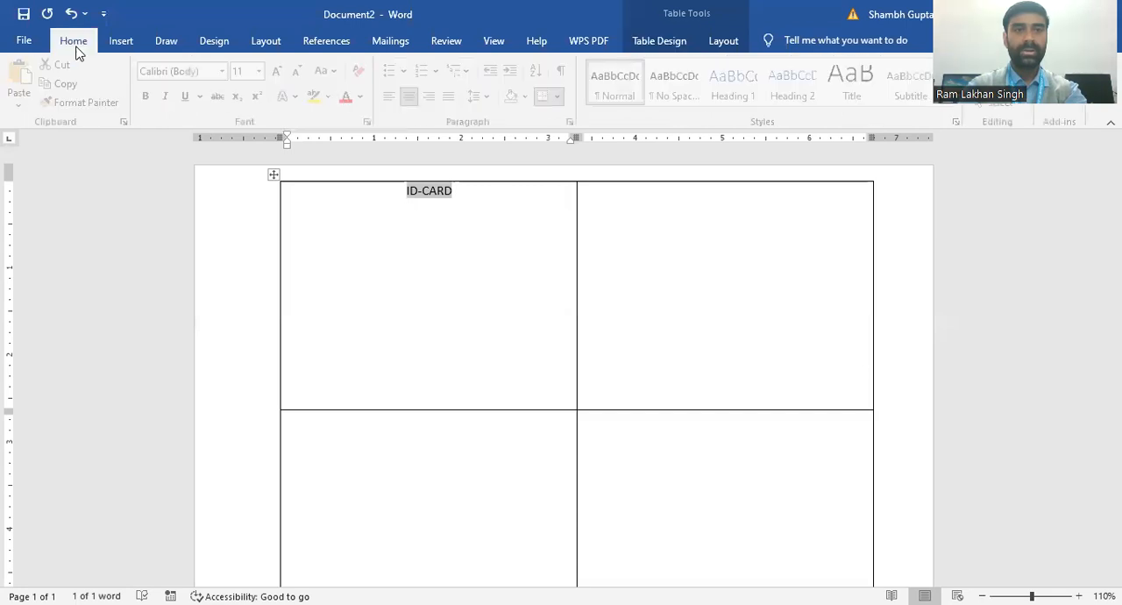
{"action": "left_click", "coordinate": [282, 71]}
{"action": "left_click", "coordinate": [282, 71]}
{"action": "left_click", "coordinate": [282, 71]}
{"action": "left_click", "coordinate": [281, 71]}
{"action": "left_click", "coordinate": [281, 71]}
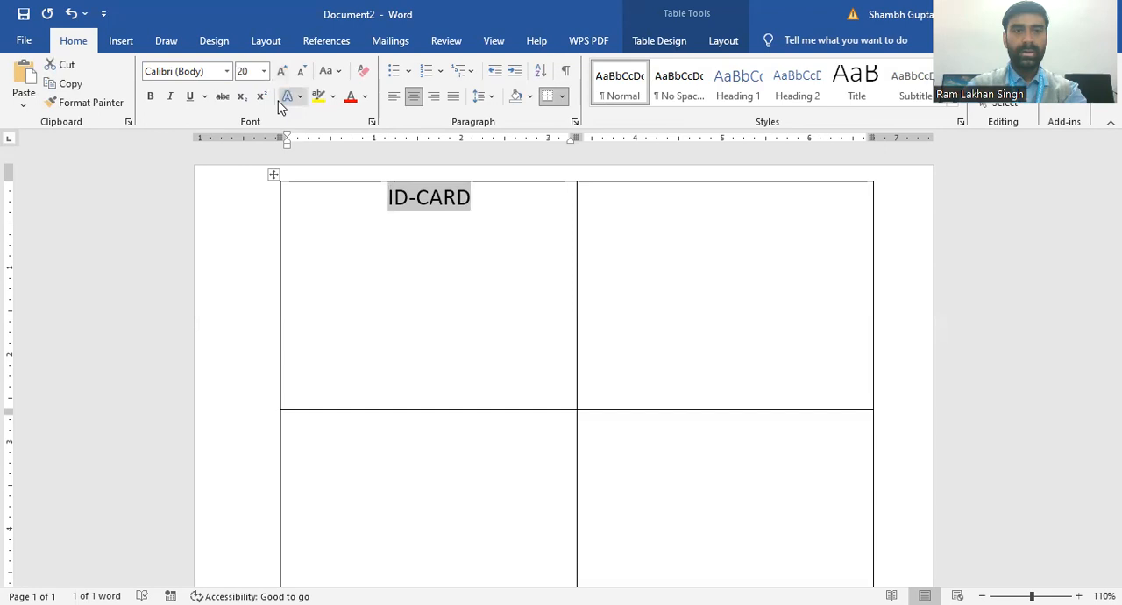
{"action": "left_click", "coordinate": [190, 97]}
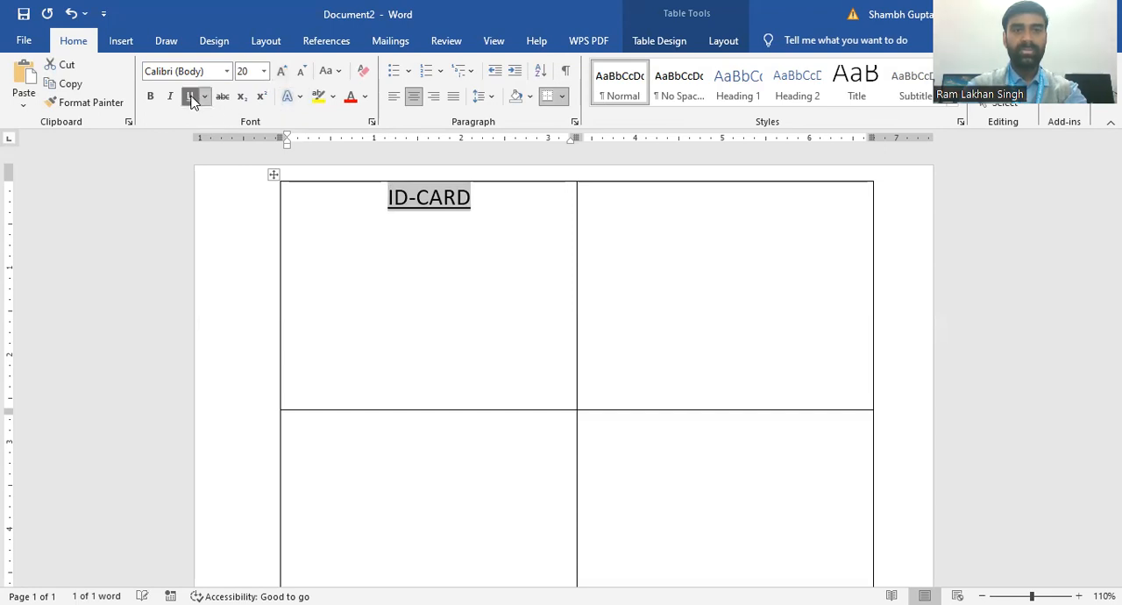
{"action": "left_click", "coordinate": [396, 253]}
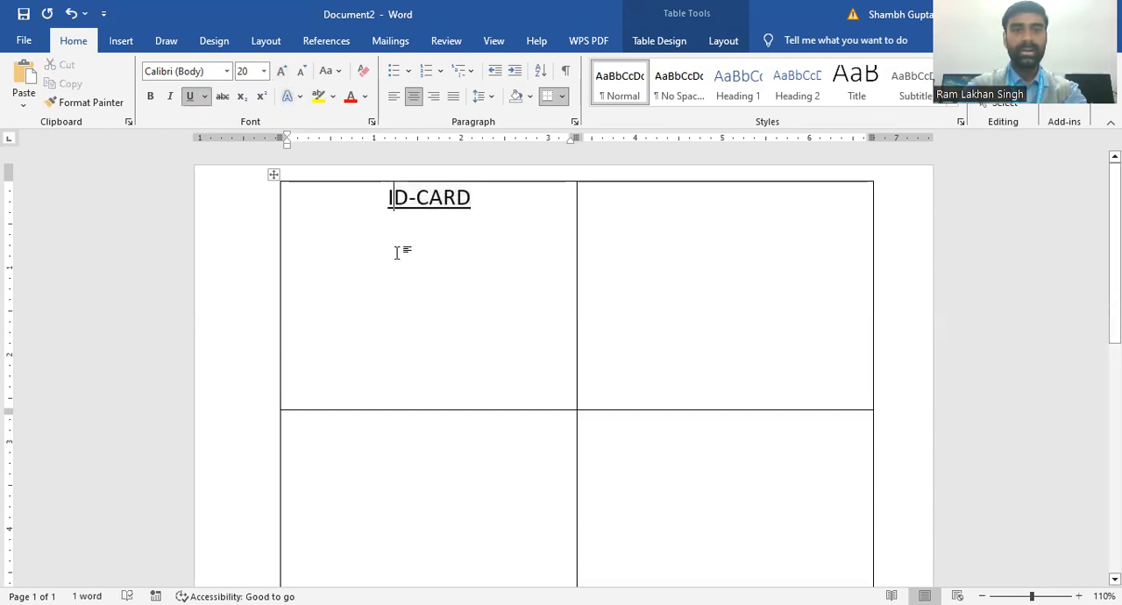
Step: Start a left-aligned line below the ID-CARD heading with underlining turned off
{"action": "left_click", "coordinate": [477, 207]}
{"action": "key", "text": "Return"}
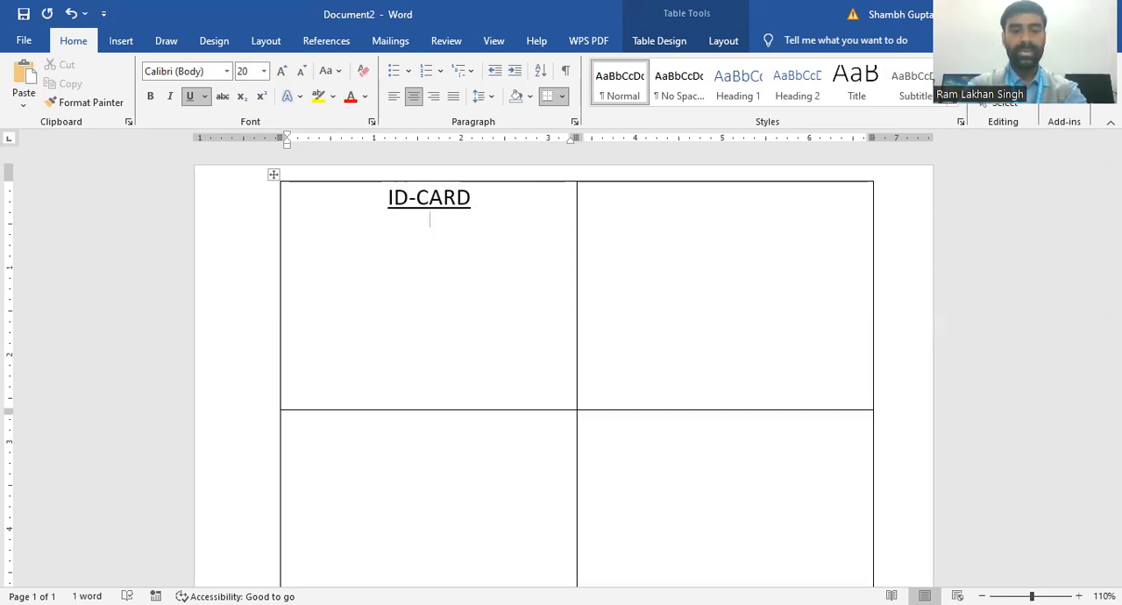
{"action": "key", "text": "ctrl+l"}
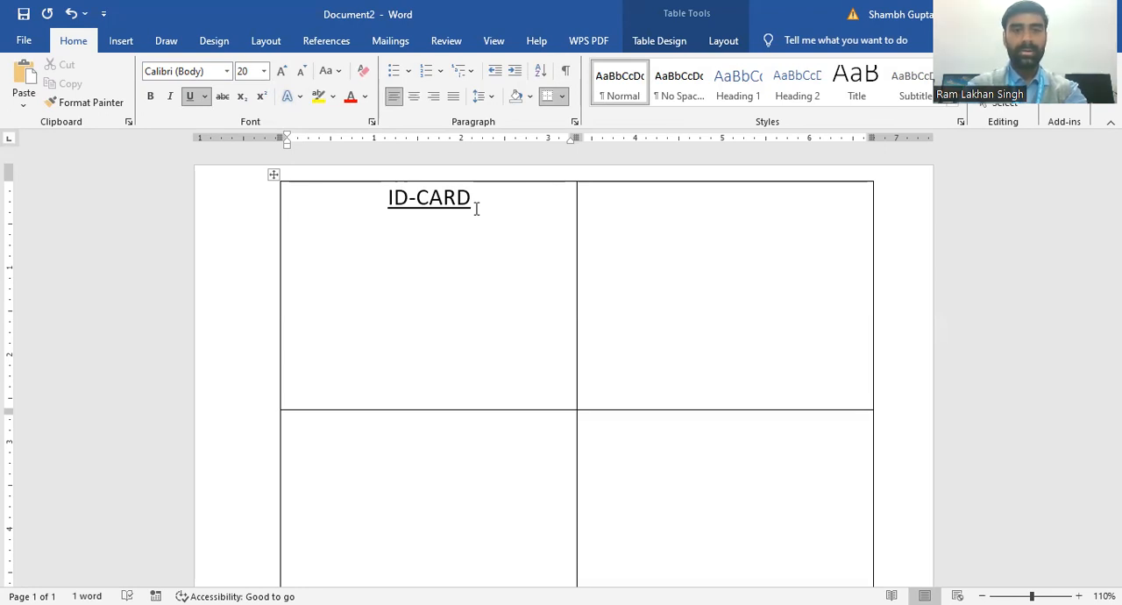
{"action": "type", "text": "NA"}
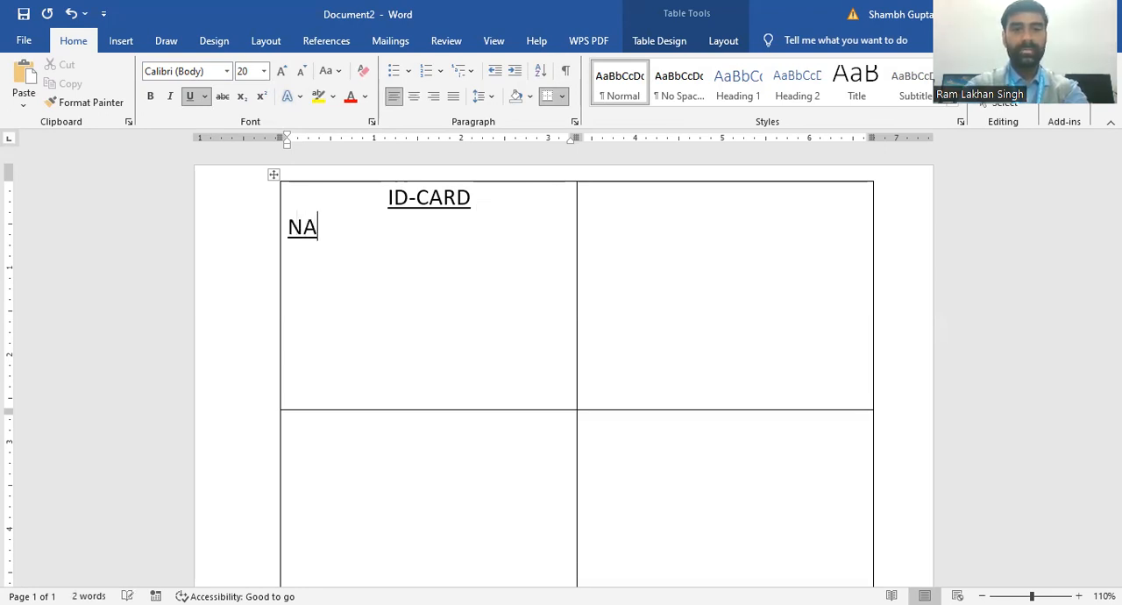
{"action": "key", "text": "BackSpace"}
{"action": "key", "text": "BackSpace"}
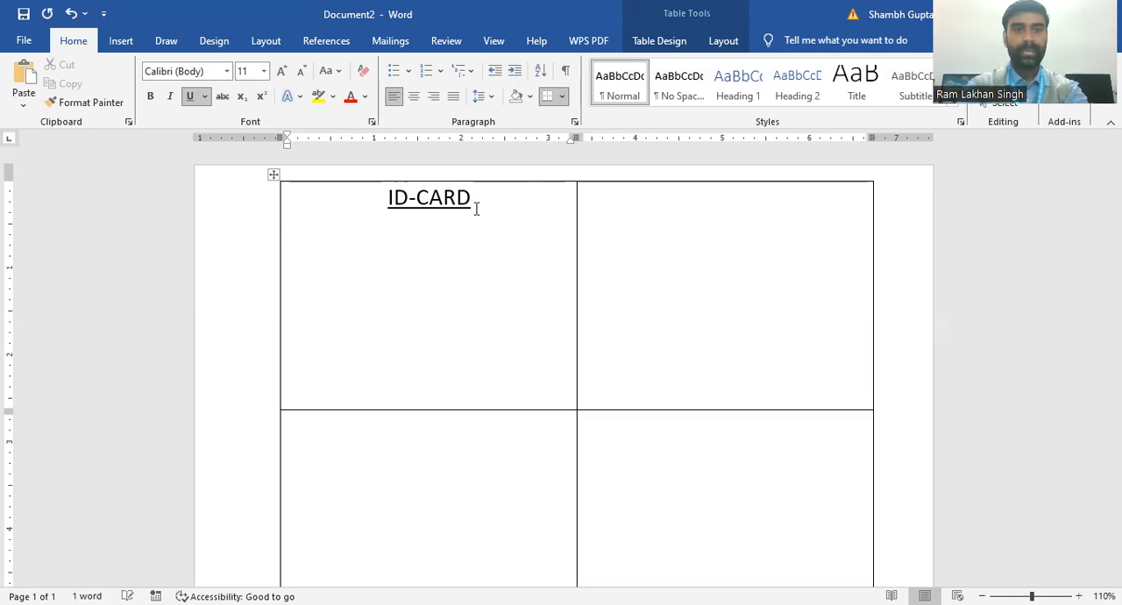
{"action": "left_click", "coordinate": [193, 97]}
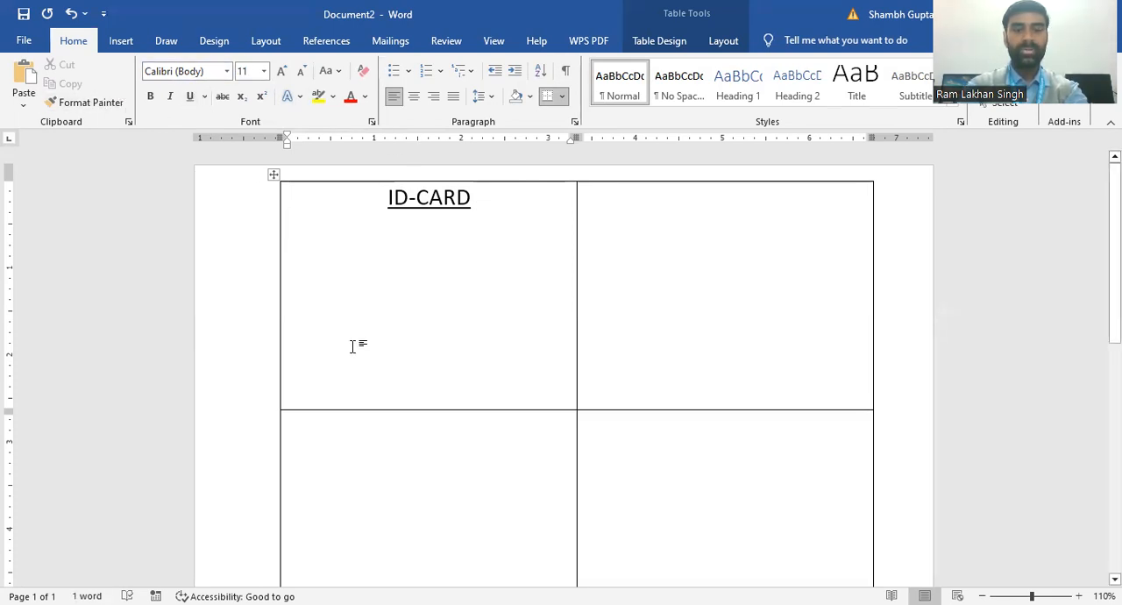
Step: Set the font size of the empty line below the heading to 16
{"action": "type", "text": "na"}
{"action": "key", "text": "BackSpace"}
{"action": "key", "text": "BackSpace"}
{"action": "left_click", "coordinate": [280, 70]}
{"action": "left_click", "coordinate": [281, 70]}
{"action": "left_click", "coordinate": [280, 70]}
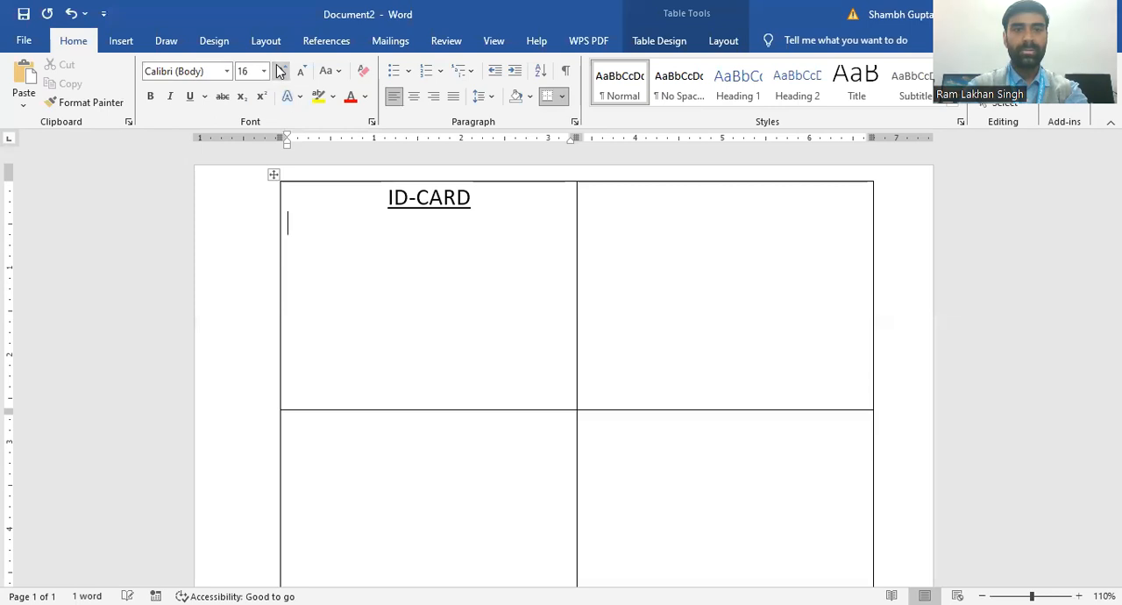
Step: Add the label "Name :-" below the heading and start a new line
{"action": "type", "text": "name "}
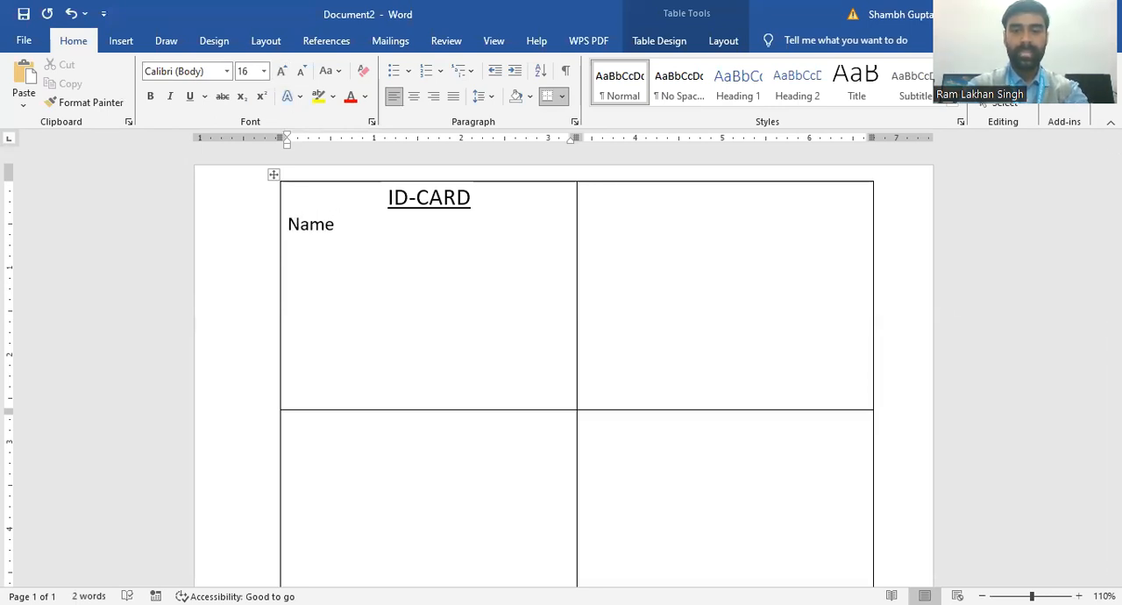
{"action": "type", "text": ":-"}
{"action": "key", "text": "Return"}
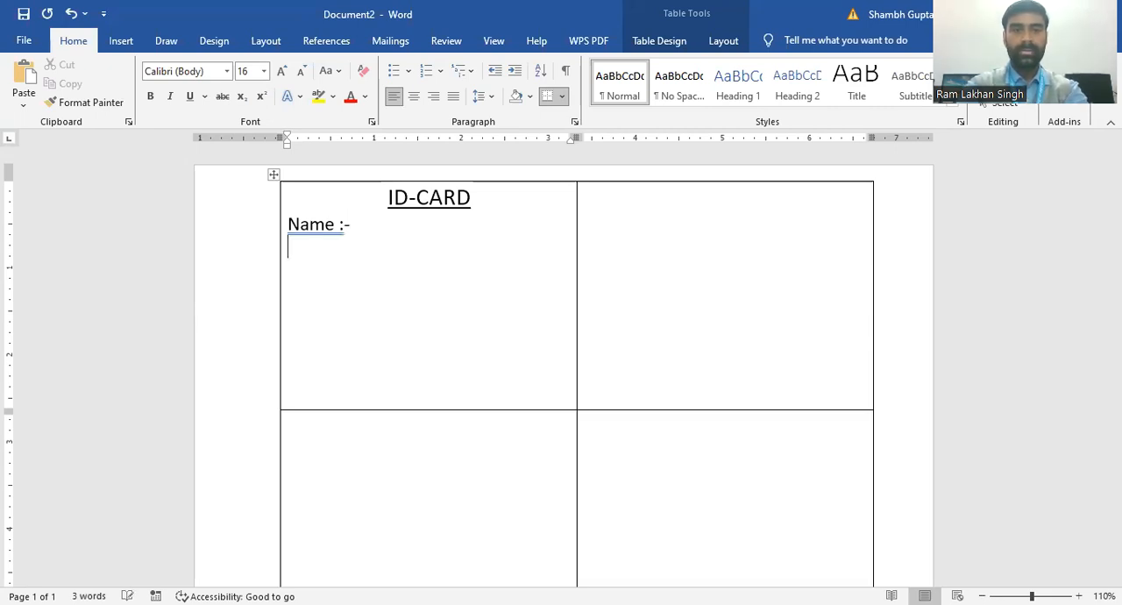
Step: Add the label "Id_no. :-" below the name label and start a new line
{"action": "type", "text": "i"}
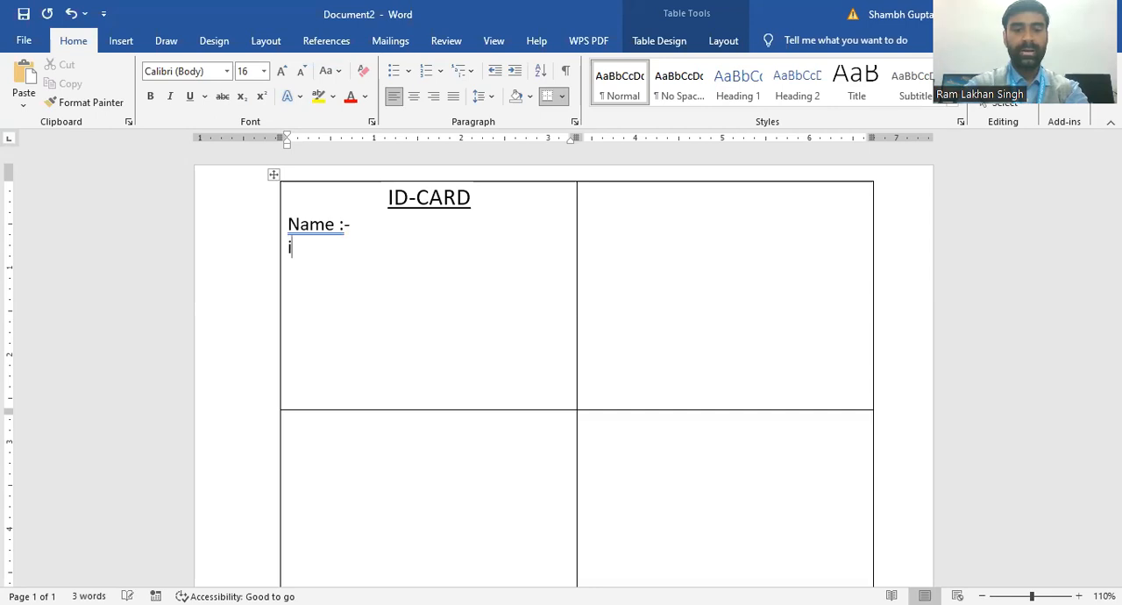
{"action": "type", "text": "d-"}
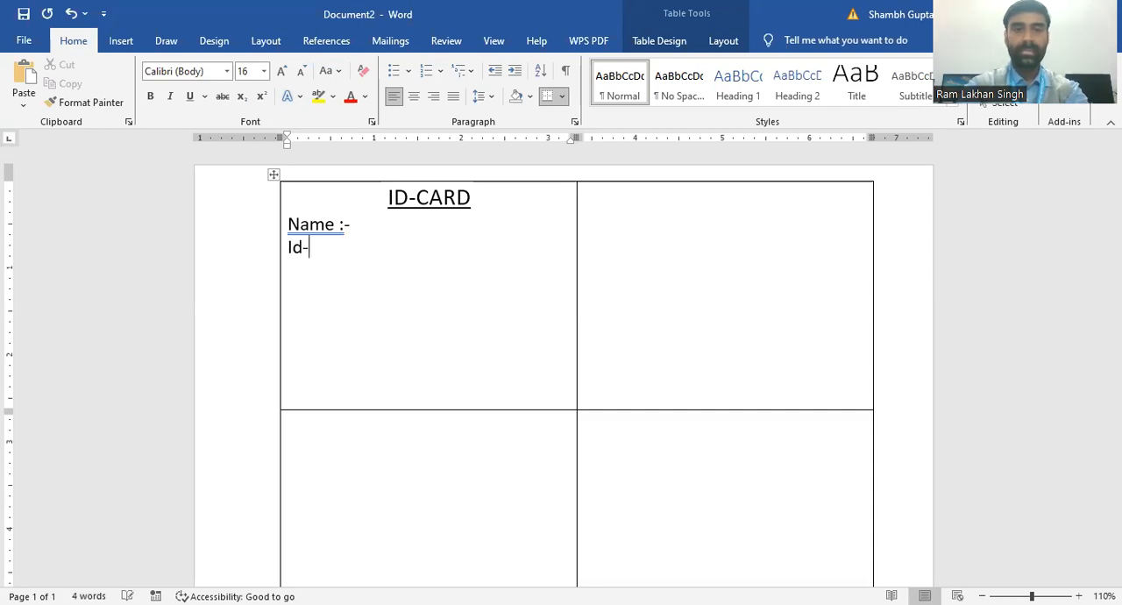
{"action": "key", "text": "BackSpace"}
{"action": "type", "text": "_no."}
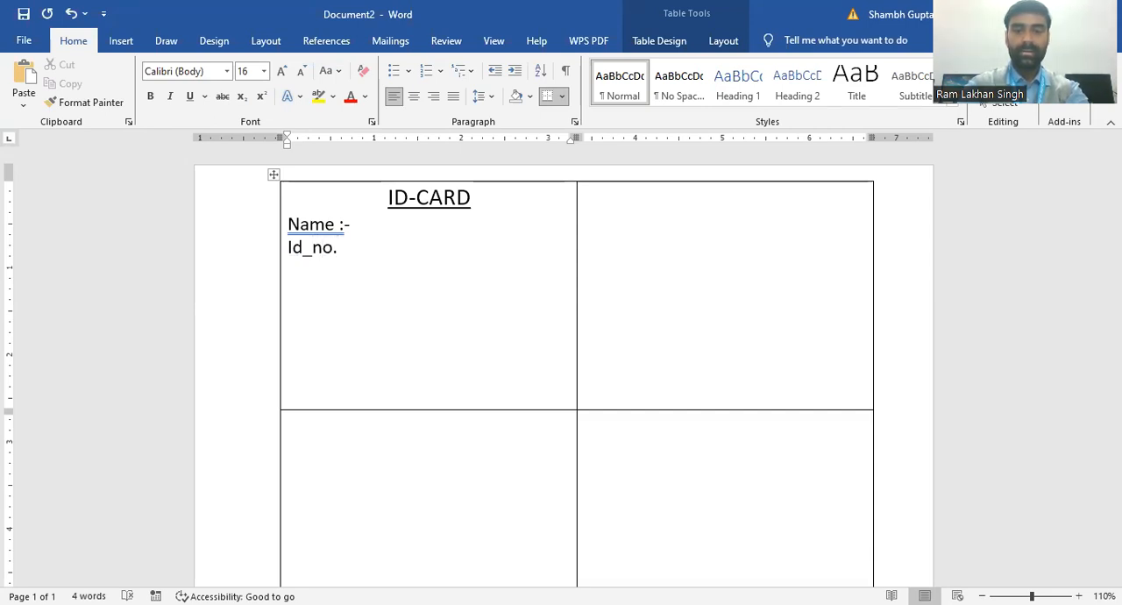
{"action": "type", "text": " :-"}
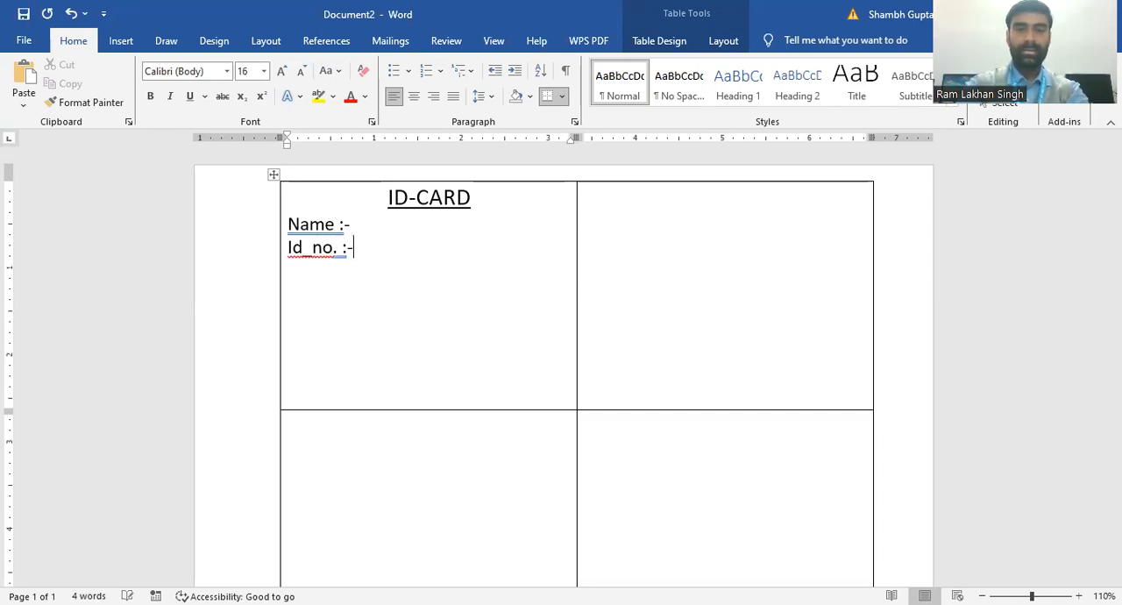
{"action": "key", "text": "Return"}
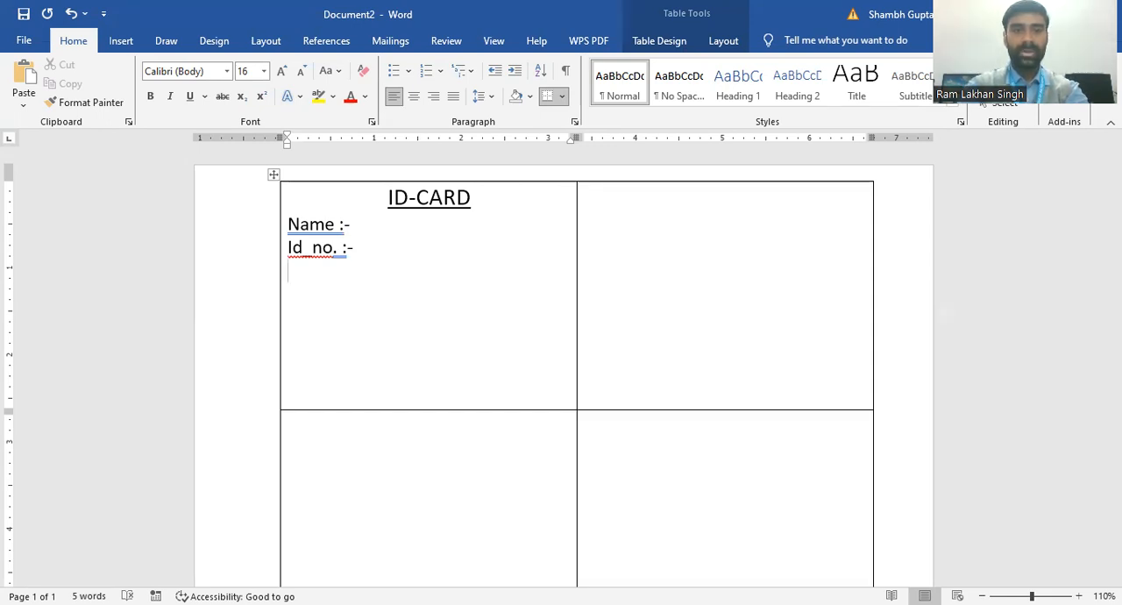
Step: Add the label "Contact no. :-" below the ID number label and start a new line
{"action": "type", "text": "co"}
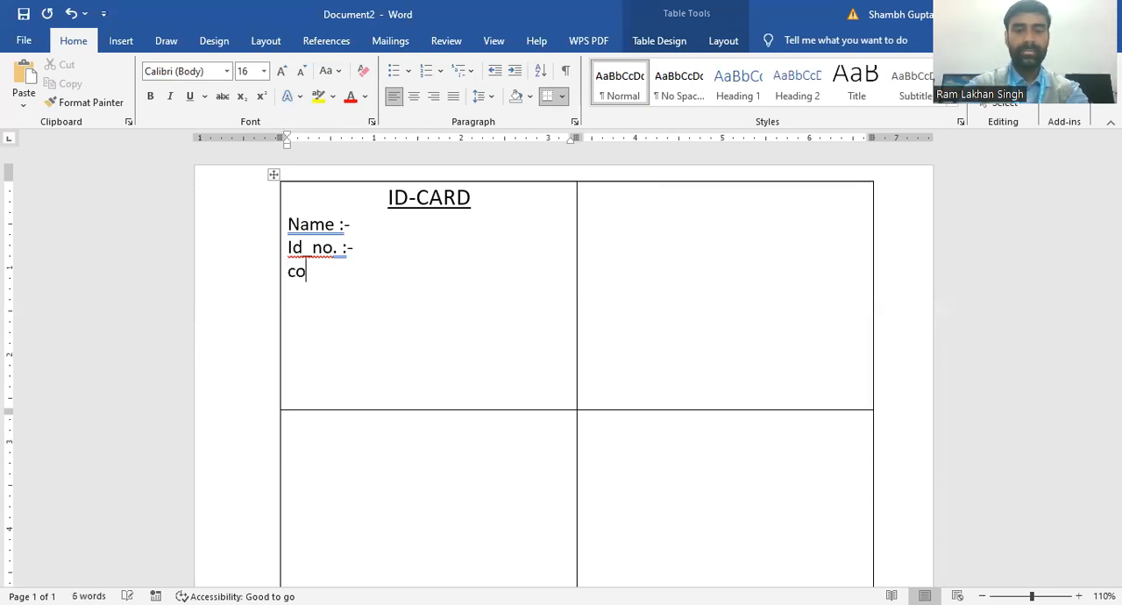
{"action": "type", "text": "ntact"}
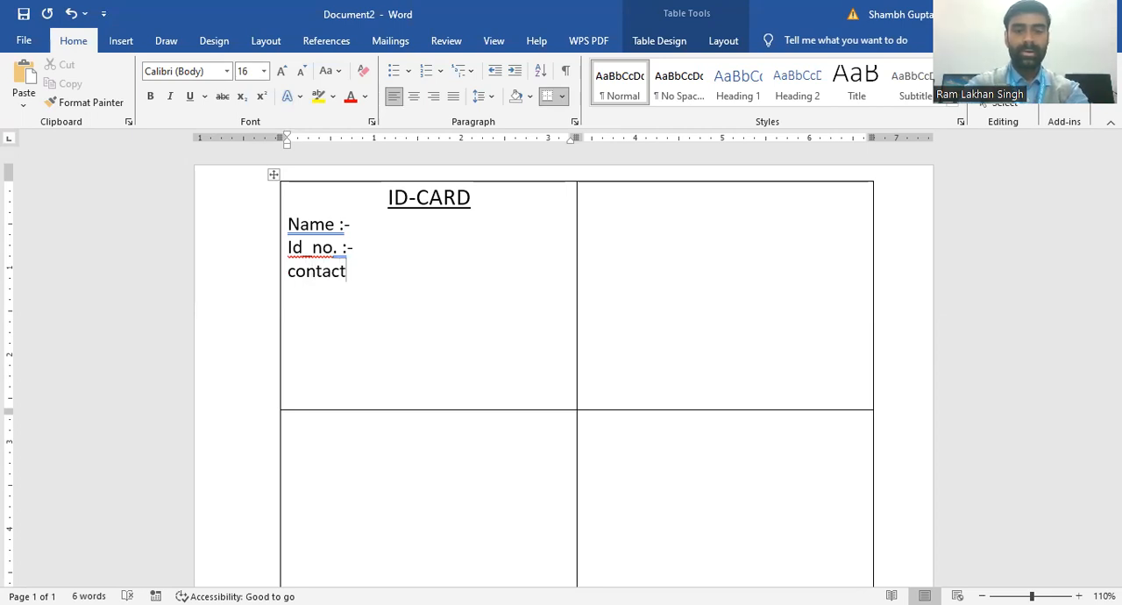
{"action": "type", "text": " no"}
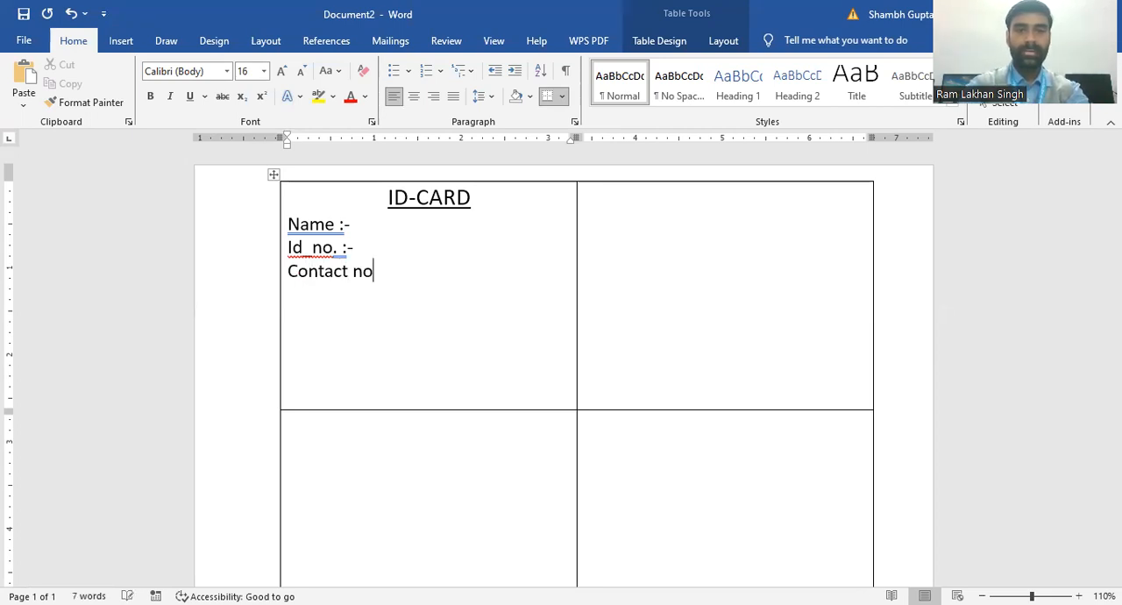
{"action": "type", "text": ". :-"}
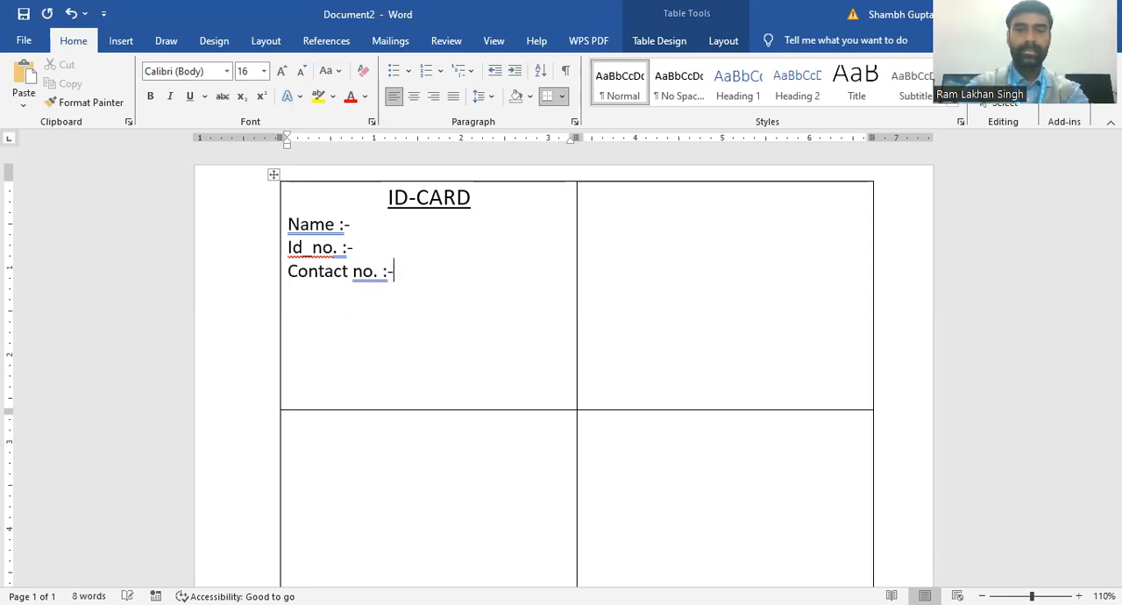
{"action": "key", "text": "Return"}
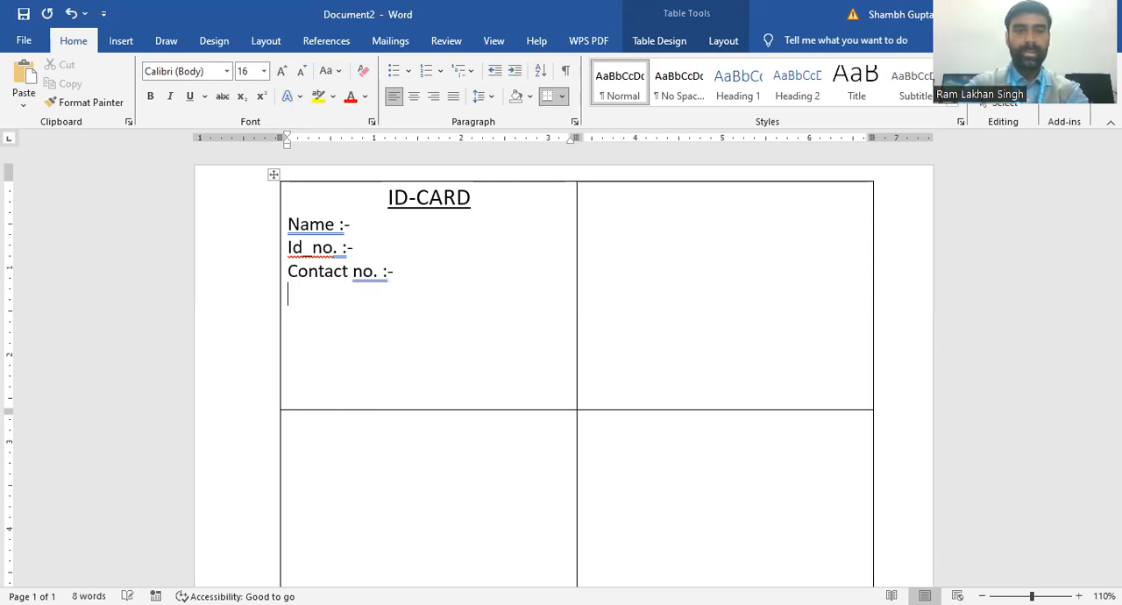
Step: Add the label "Address:-" below the contact number label and start a new line
{"action": "type", "text": "address"}
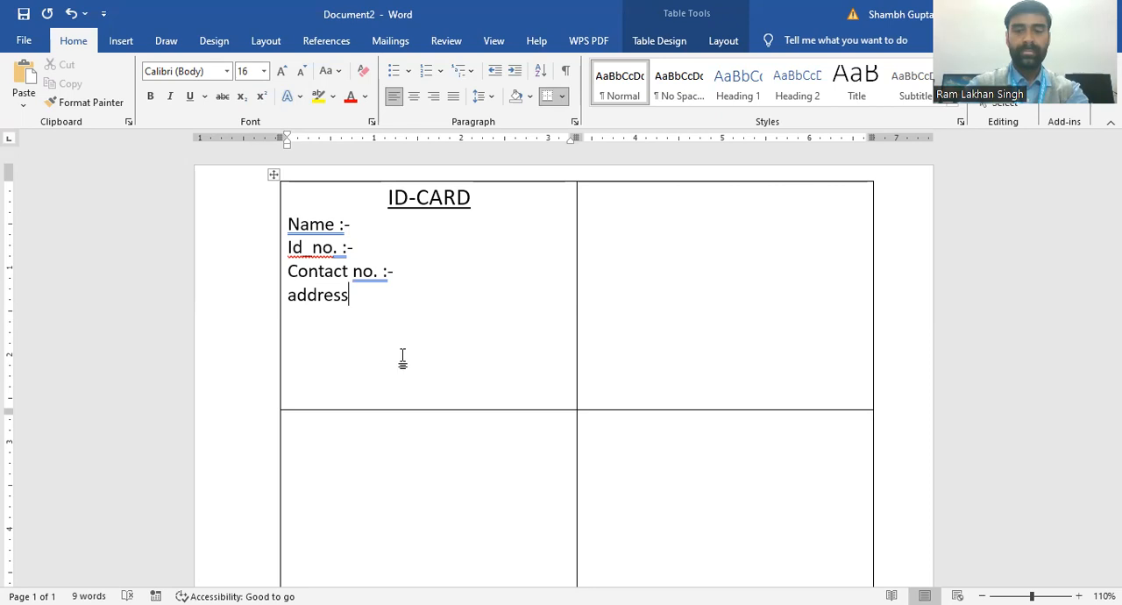
{"action": "type", "text": ":"}
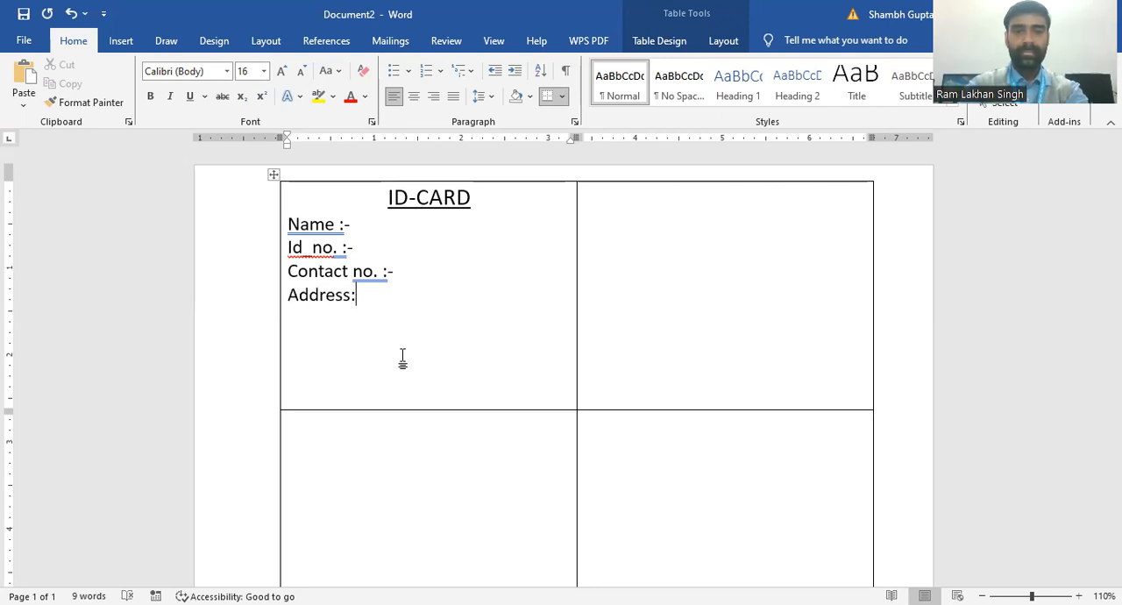
{"action": "type", "text": "-"}
{"action": "key", "text": "Return"}
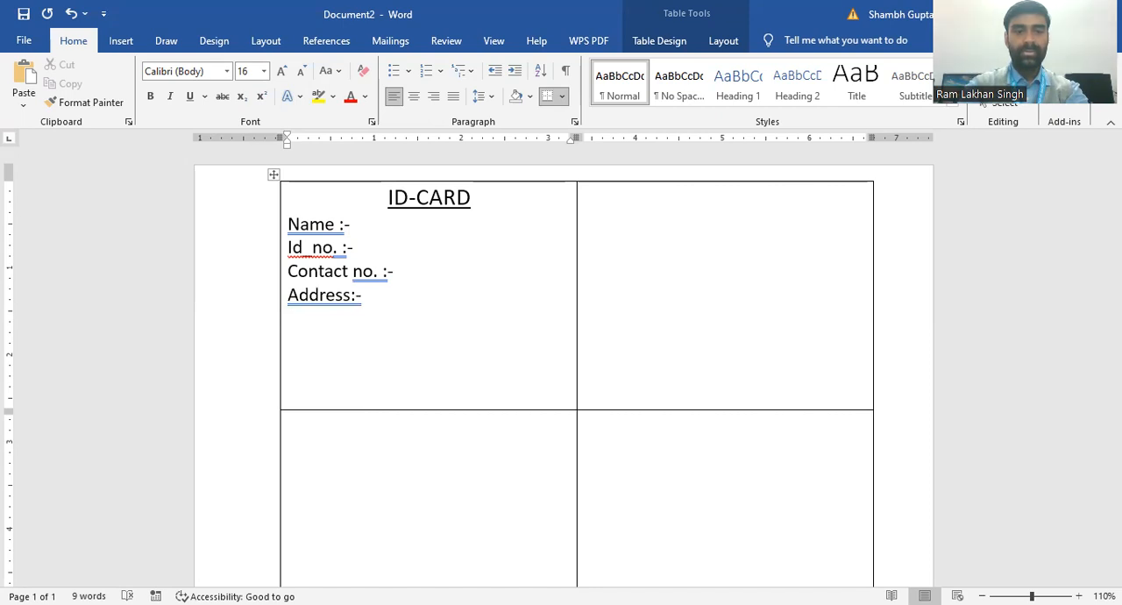
Step: Add the label "Gender:-" below the address label and start a new line
{"action": "type", "text": "ge"}
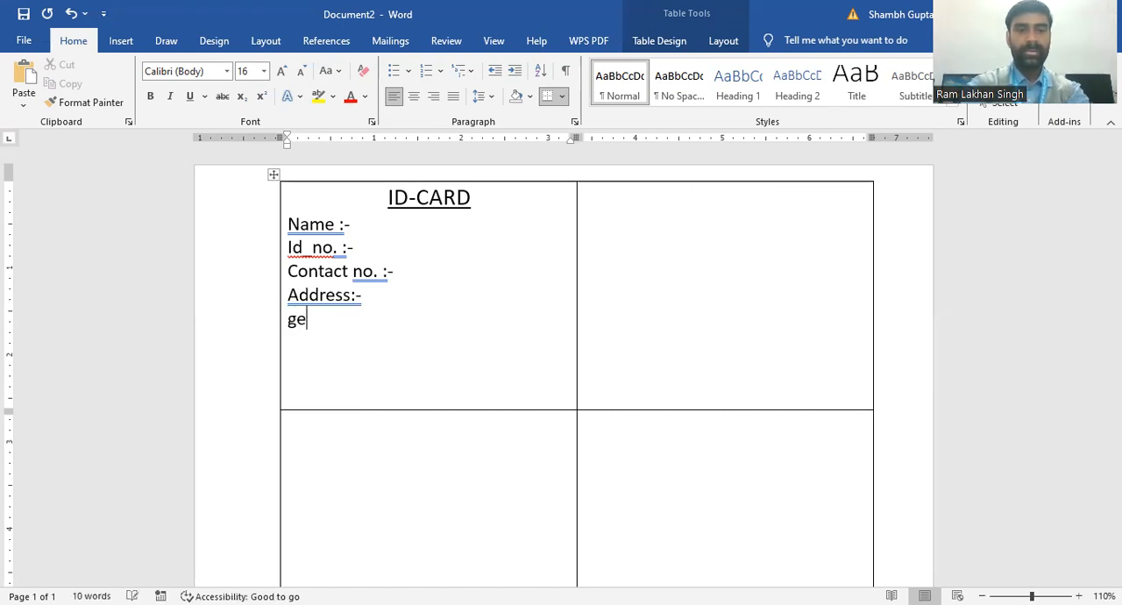
{"action": "type", "text": "nder"}
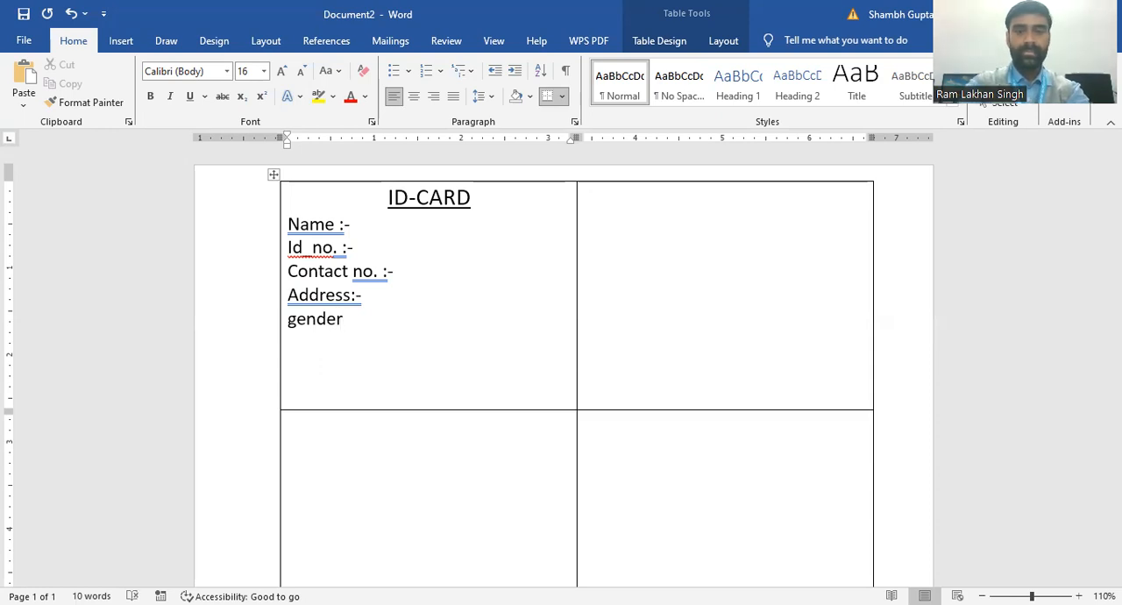
{"action": "type", "text": ":-"}
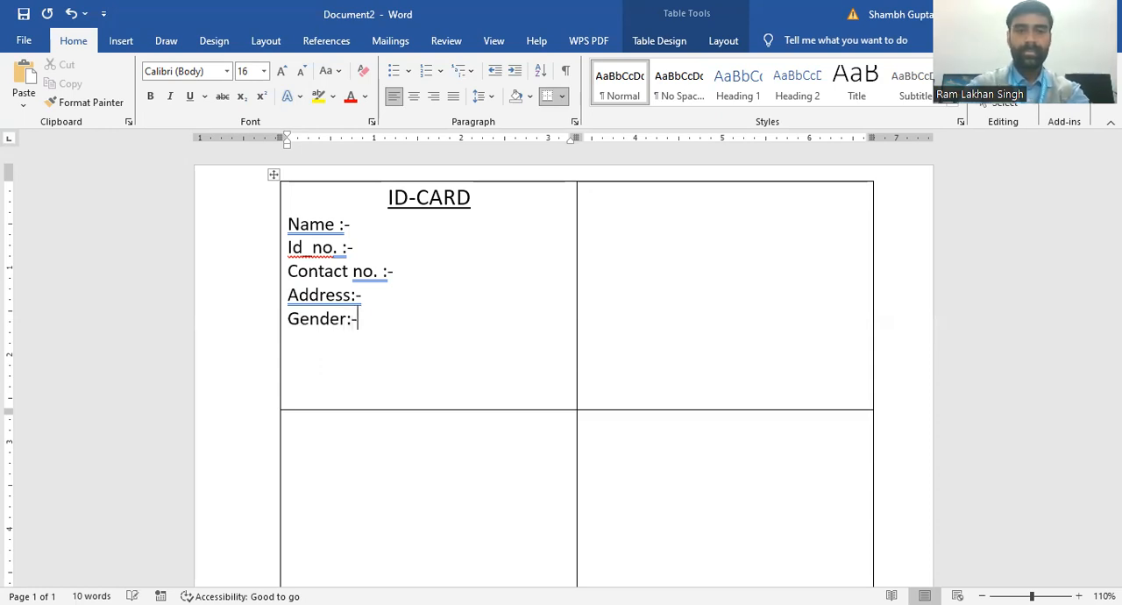
{"action": "key", "text": "Return"}
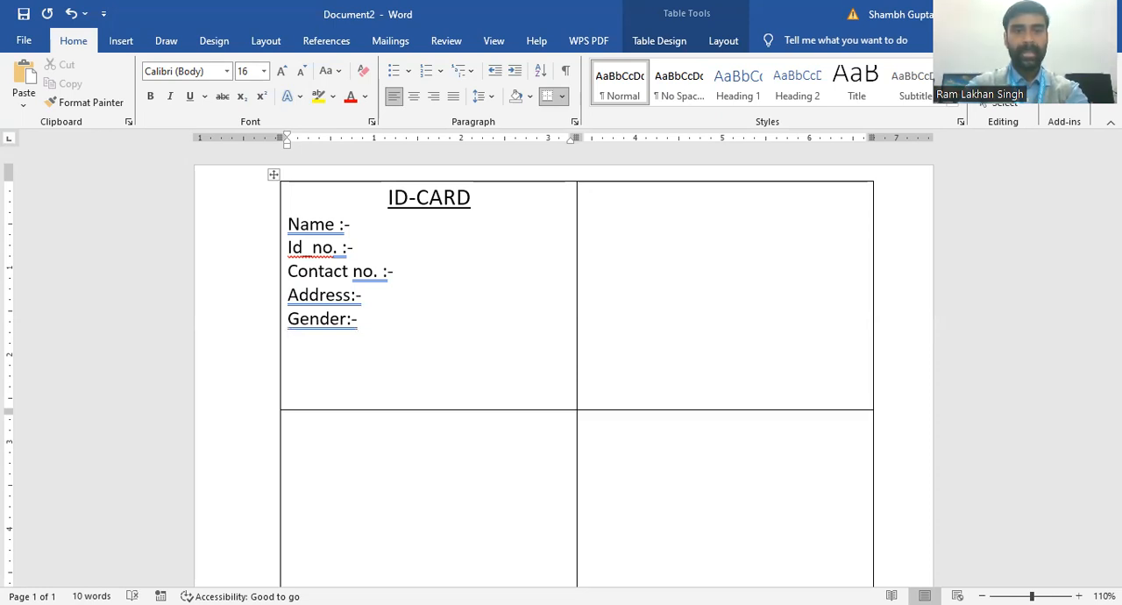
Step: Add the label "Dept :-" below the gender label and start a new line
{"action": "type", "text": "d"}
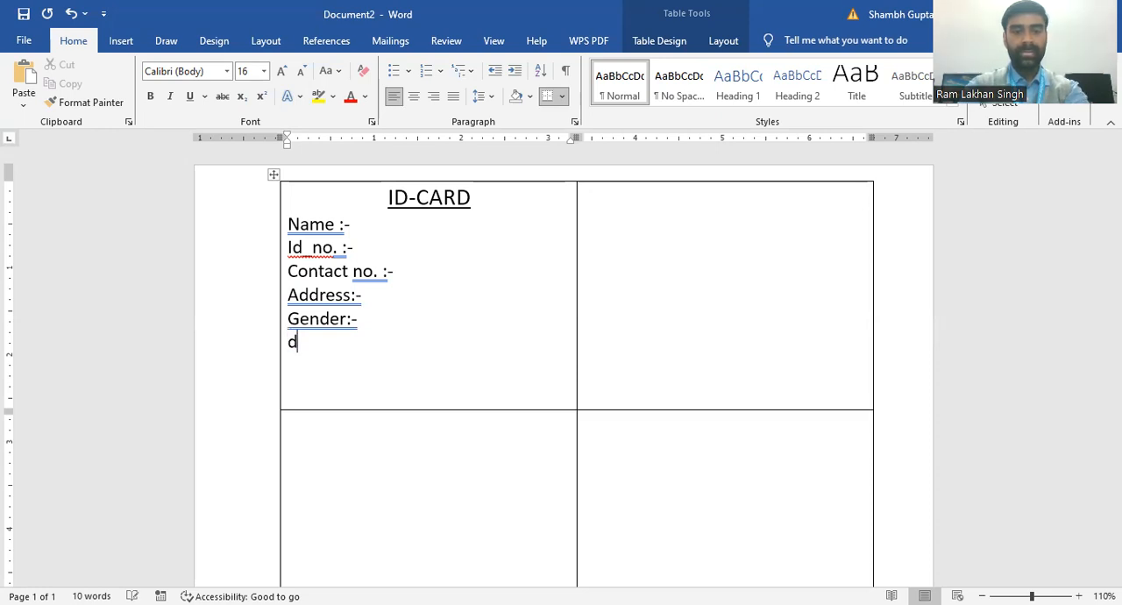
{"action": "type", "text": "ept"}
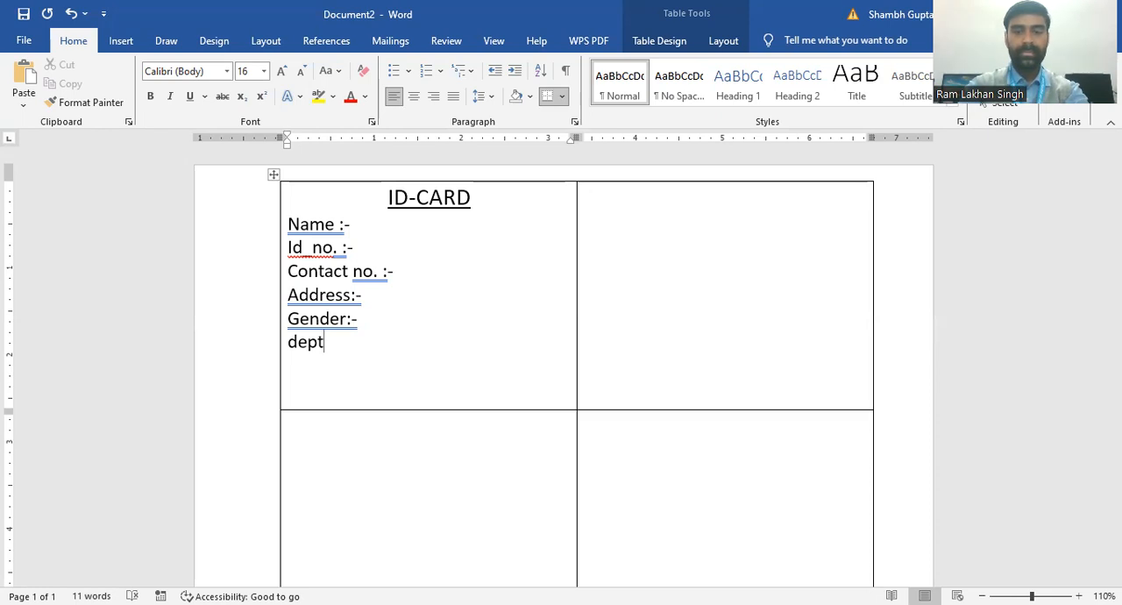
{"action": "type", "text": " :-"}
{"action": "key", "text": "Return"}
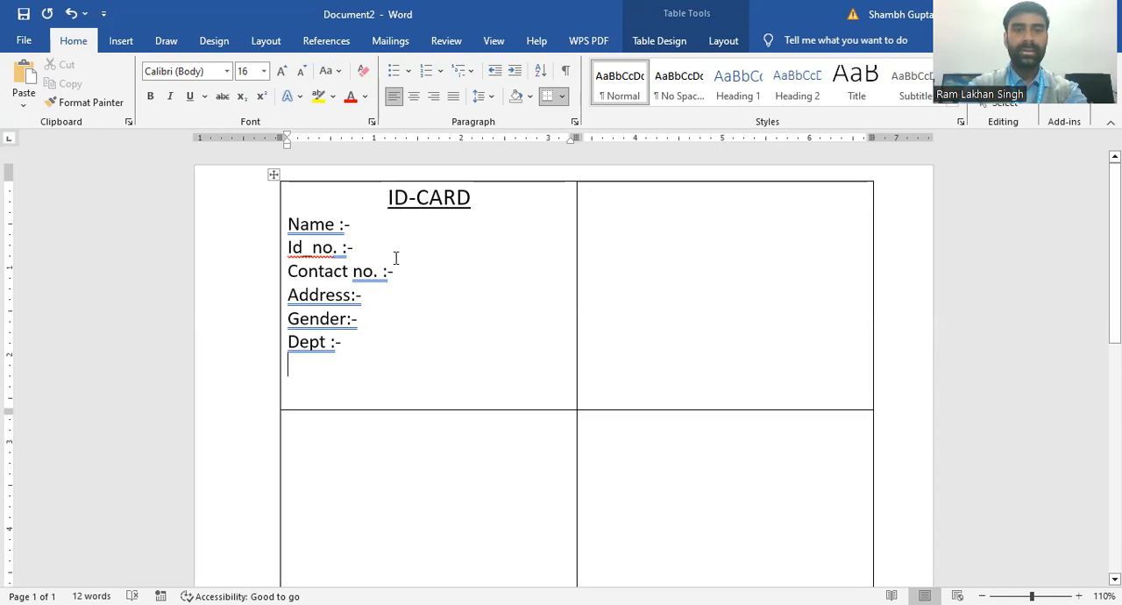
{"action": "left_click", "coordinate": [366, 225]}
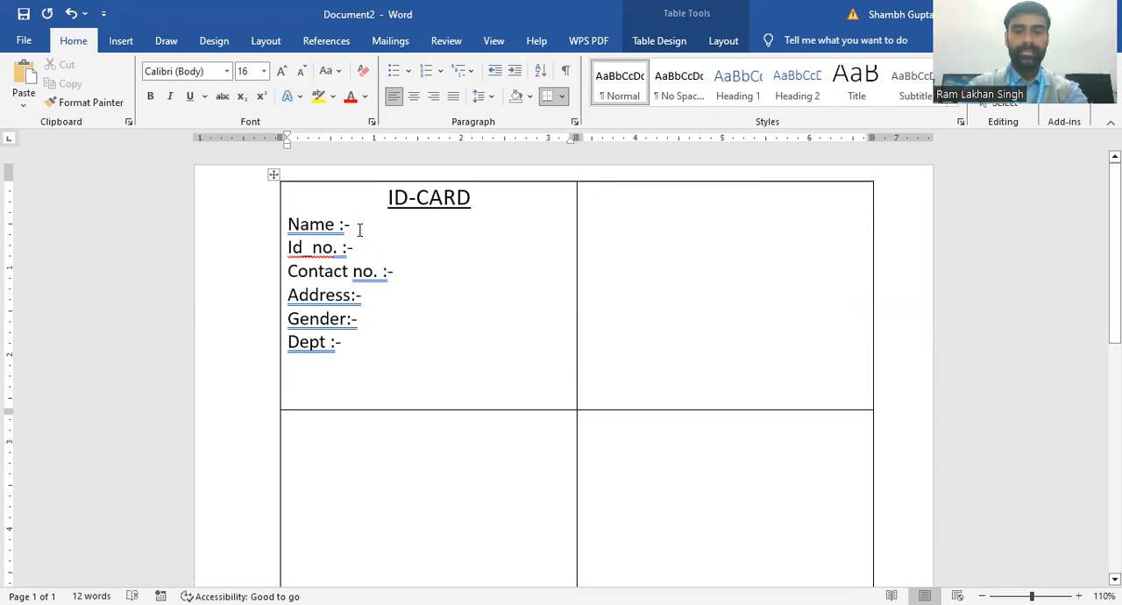
{"action": "key", "text": "Return"}
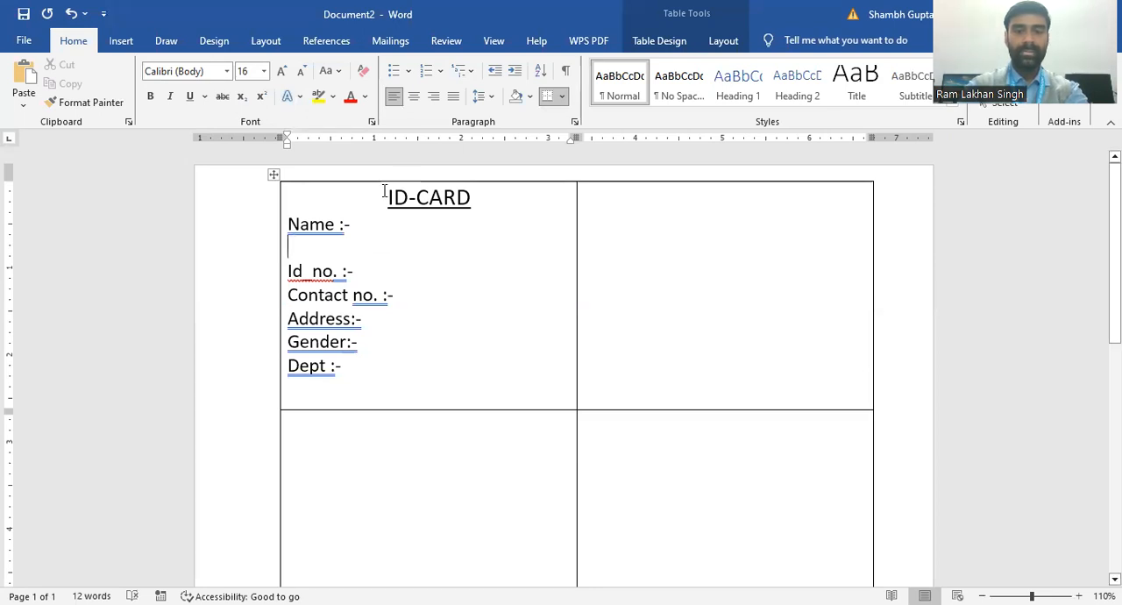
{"action": "key", "text": "BackSpace"}
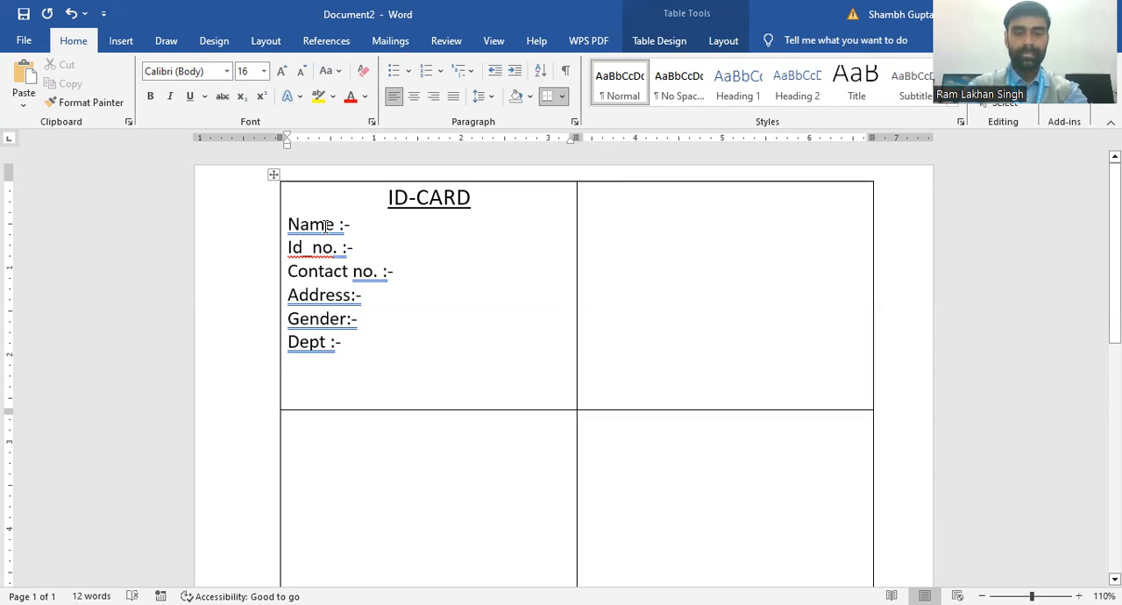
Step: Accept the grammar suggestion "Name:" for the name label to remove the space before its colon
{"action": "left_click", "coordinate": [325, 228]}
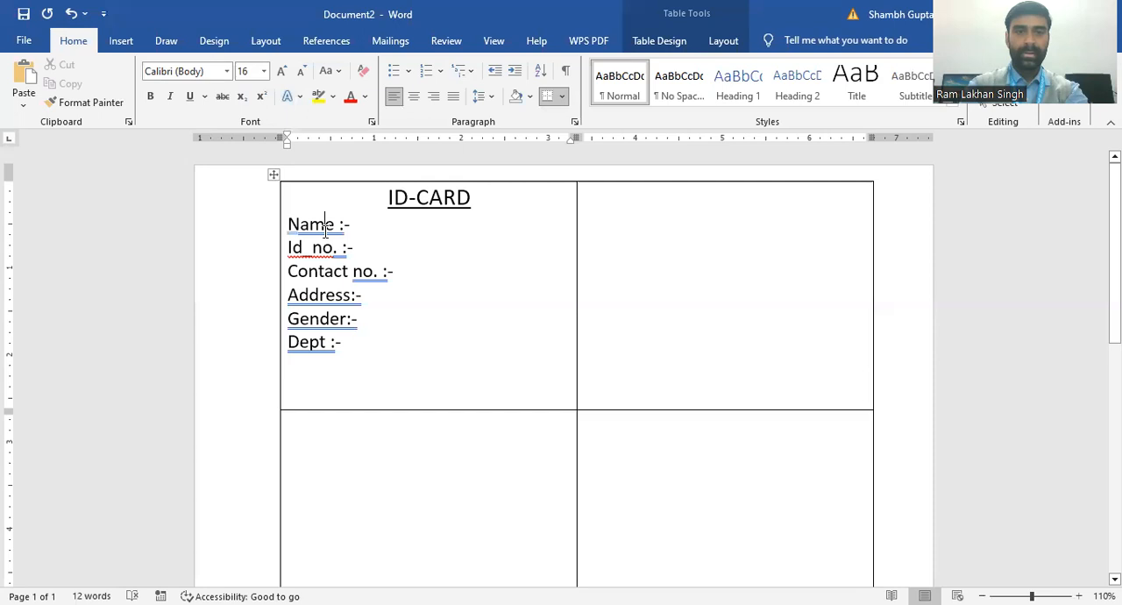
{"action": "right_click", "coordinate": [325, 228]}
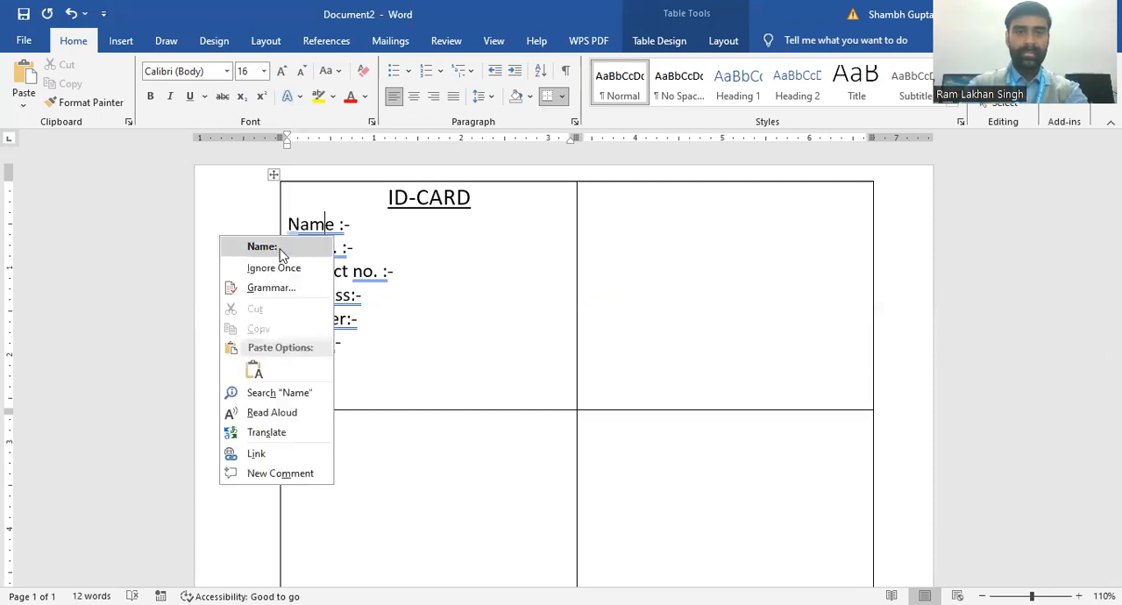
{"action": "left_click", "coordinate": [280, 249]}
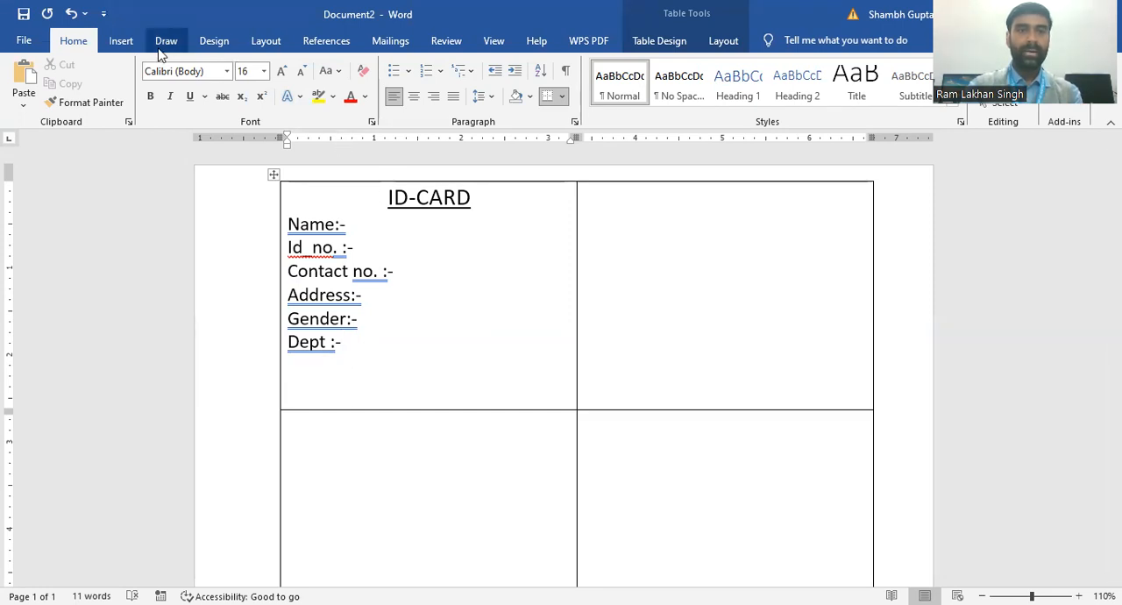
Step: Draw a small rounded-corner rectangle in the first cell, to the right of the name and ID number labels
{"action": "left_click", "coordinate": [126, 42]}
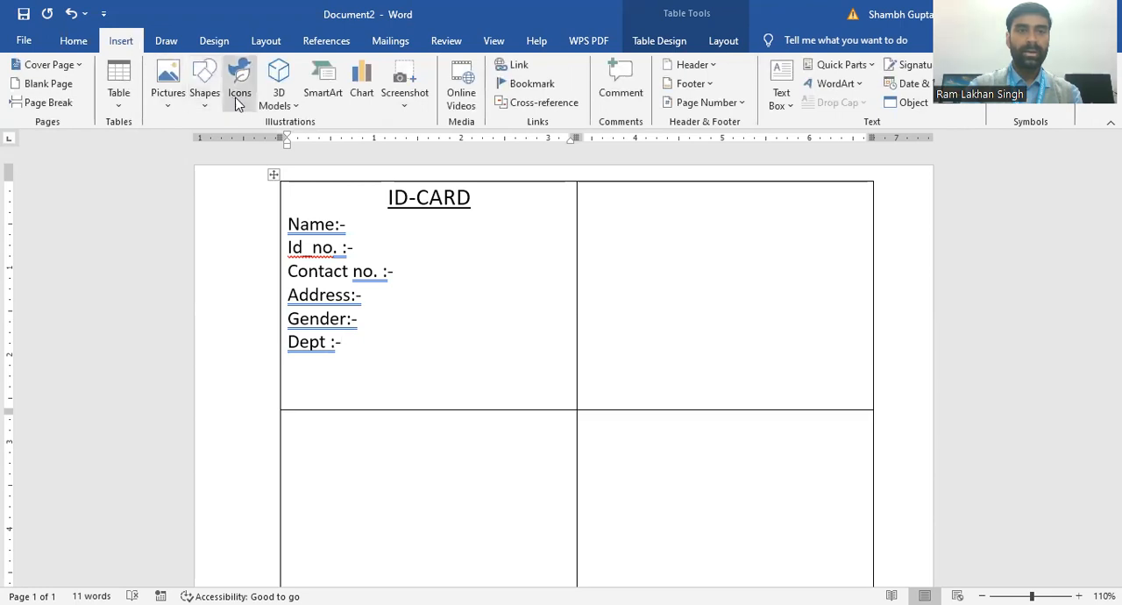
{"action": "left_click", "coordinate": [210, 105]}
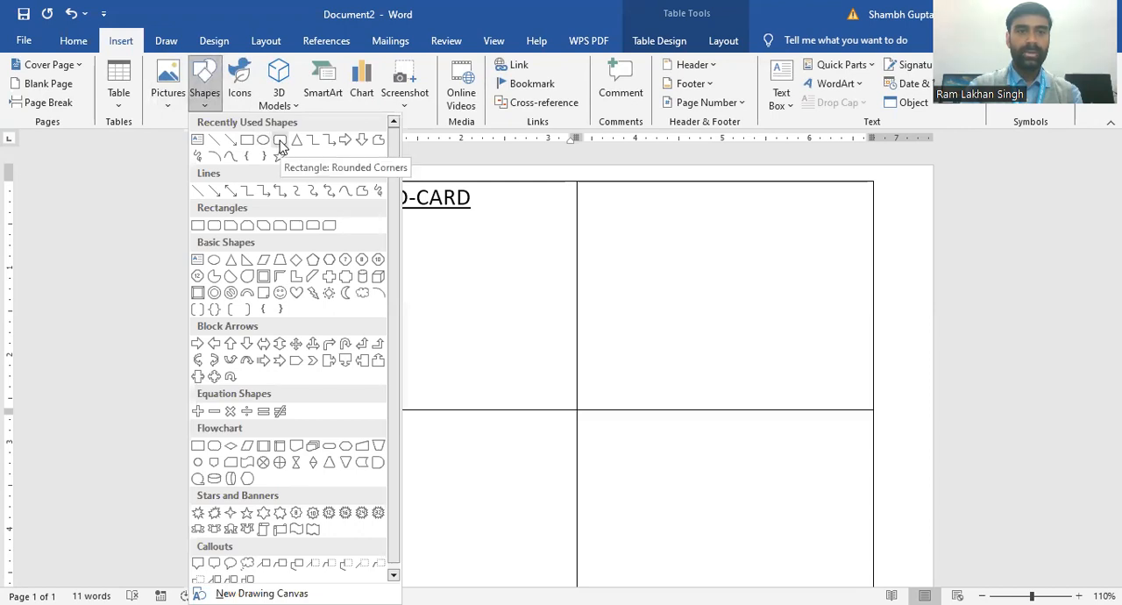
{"action": "left_click", "coordinate": [280, 141]}
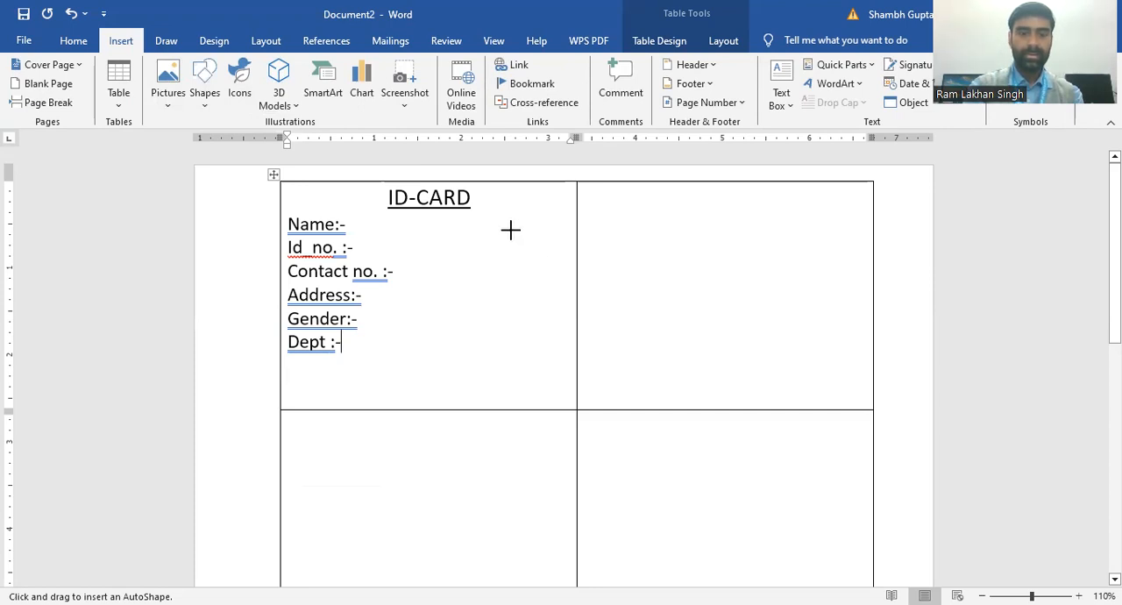
{"action": "left_click_drag", "start_coordinate": [510, 230], "coordinate": [565, 290]}
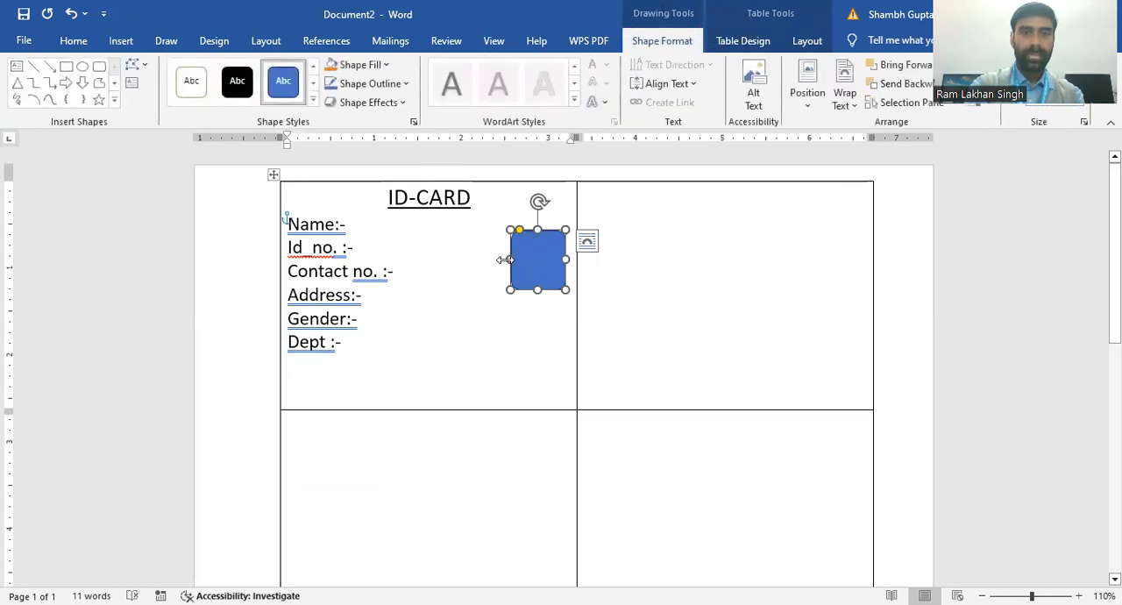
Step: Widen the rounded rectangle toward the labels and move it slightly up, close to the first cell's right border
{"action": "left_click_drag", "start_coordinate": [505, 260], "coordinate": [441, 255]}
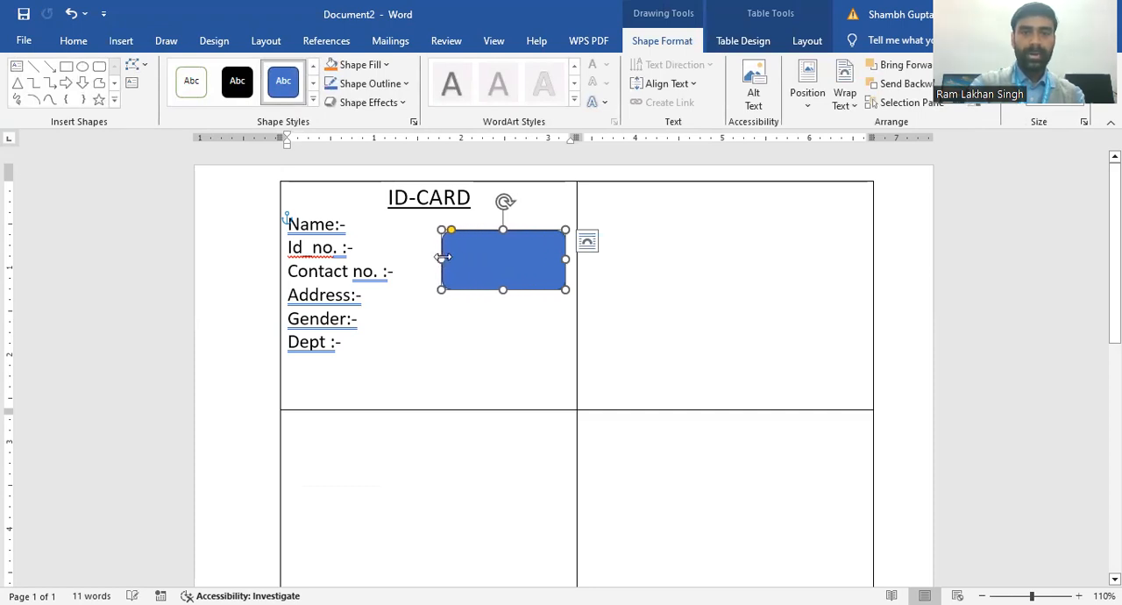
{"action": "left_click", "coordinate": [513, 354]}
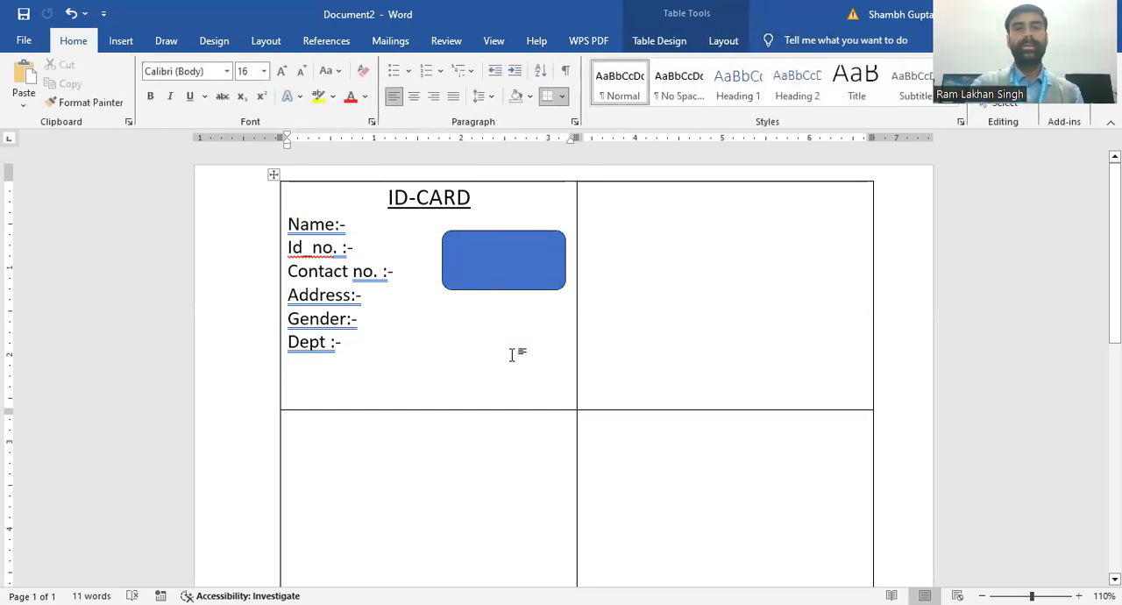
{"action": "left_click", "coordinate": [493, 267]}
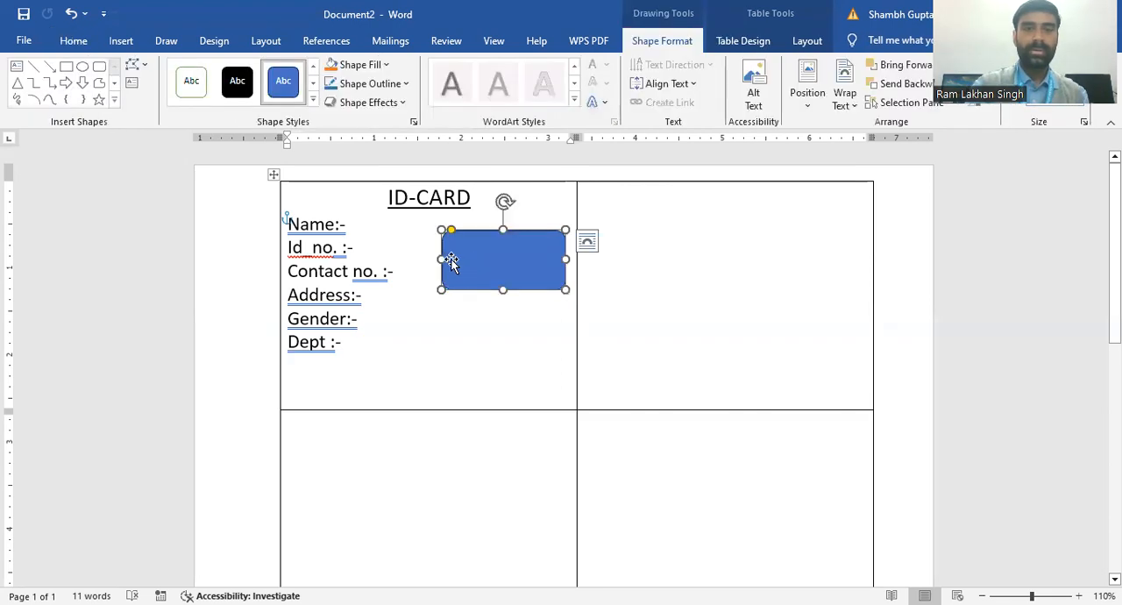
{"action": "left_click_drag", "start_coordinate": [439, 260], "coordinate": [460, 256]}
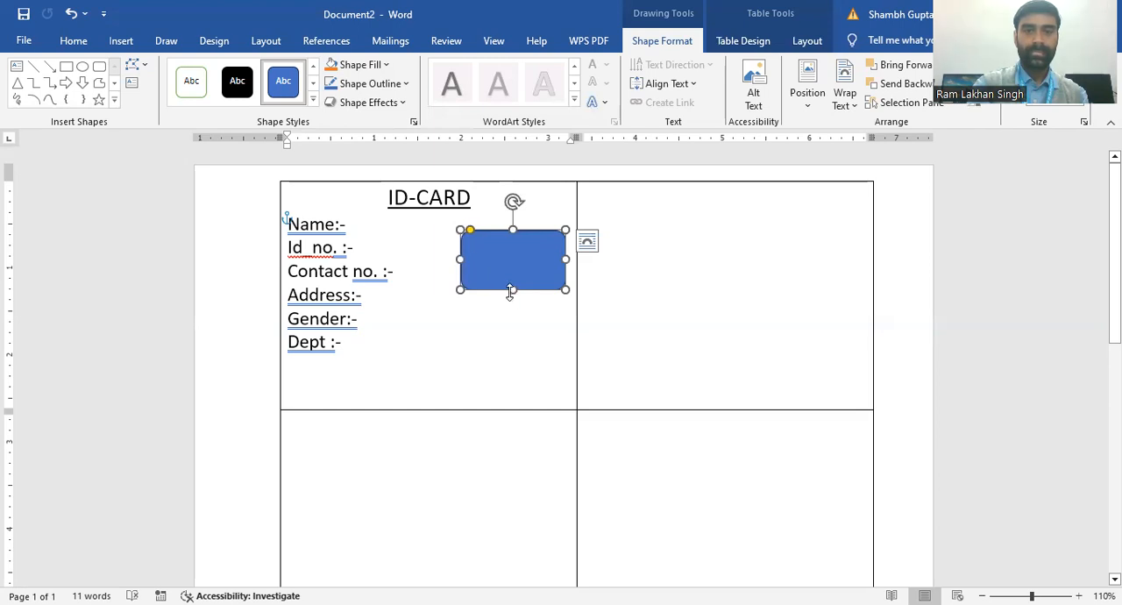
{"action": "mouse_move", "coordinate": [513, 256]}
{"action": "left_mouse_down"}
{"action": "mouse_move", "coordinate": [512, 236]}
{"action": "mouse_move", "coordinate": [520, 249]}
{"action": "left_mouse_up"}
{"action": "left_click", "coordinate": [454, 390]}
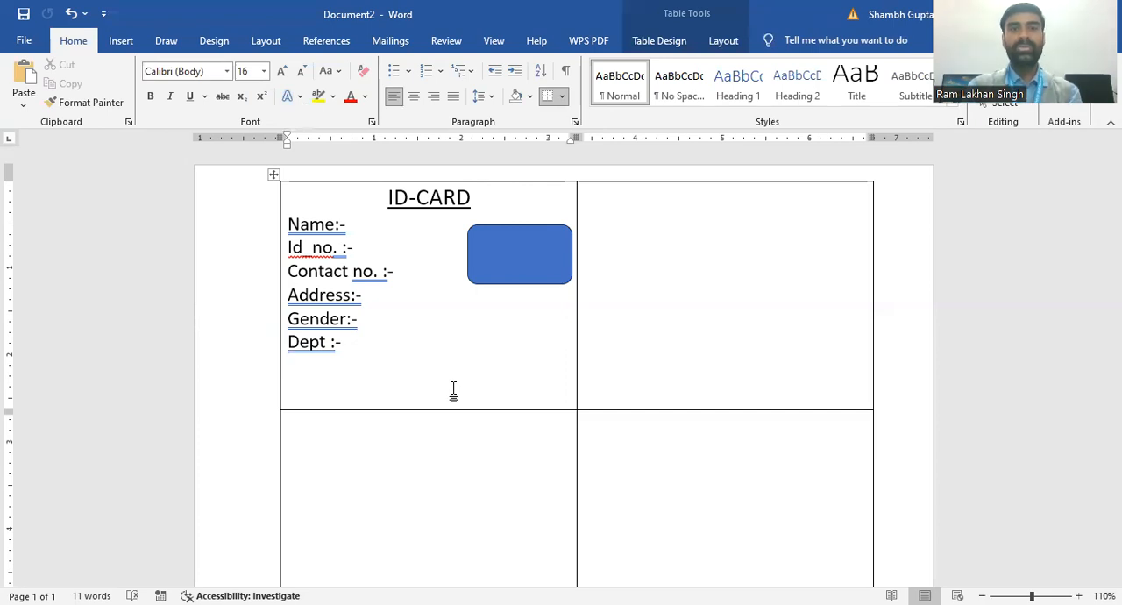
Step: Start a Labels mail merge with the Microsoft 1/2 Letter product and accept replacing the current document contents
{"action": "left_click", "coordinate": [351, 219]}
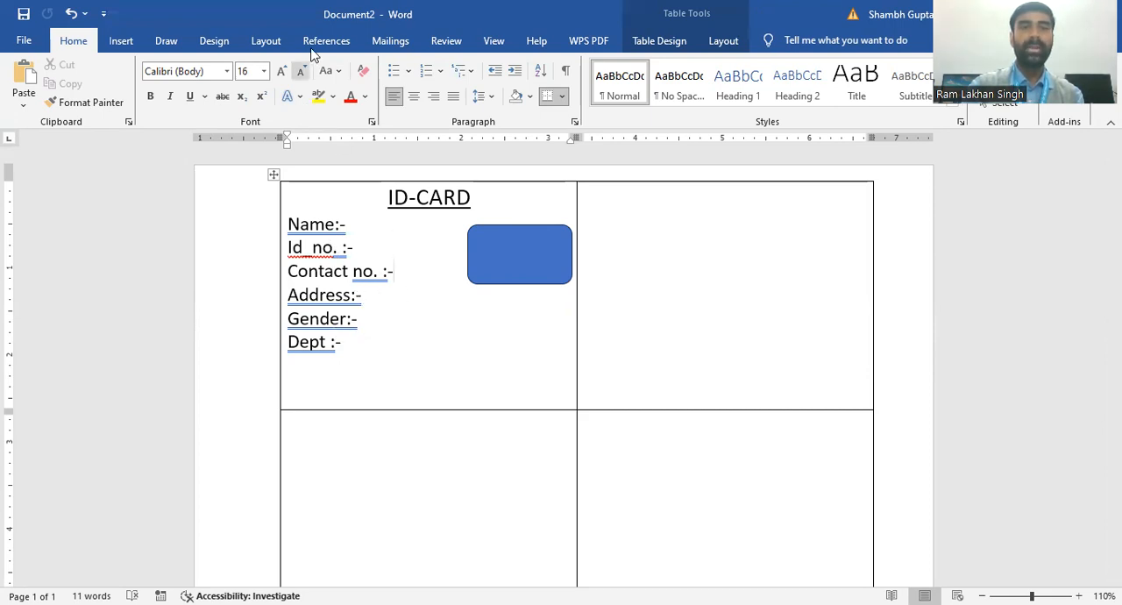
{"action": "left_click", "coordinate": [391, 42]}
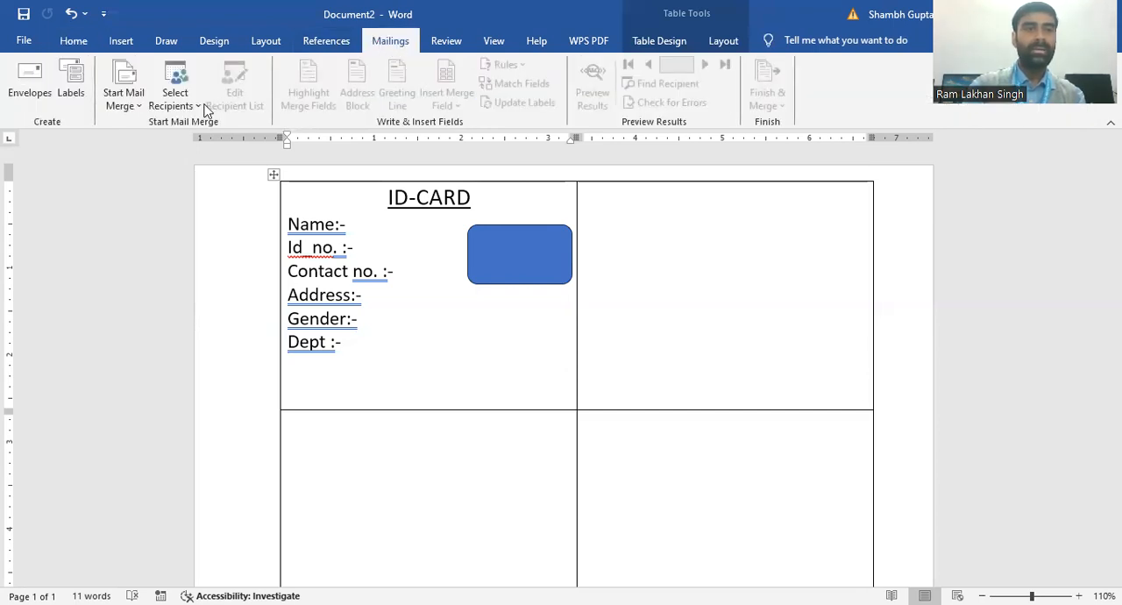
{"action": "left_click", "coordinate": [138, 111]}
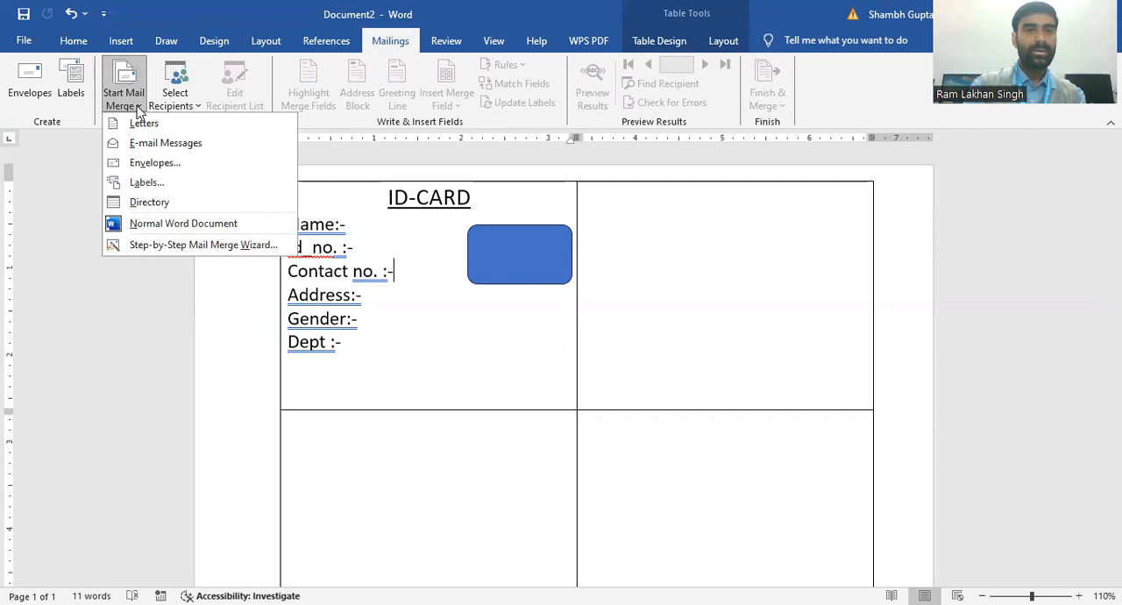
{"action": "left_click", "coordinate": [161, 186]}
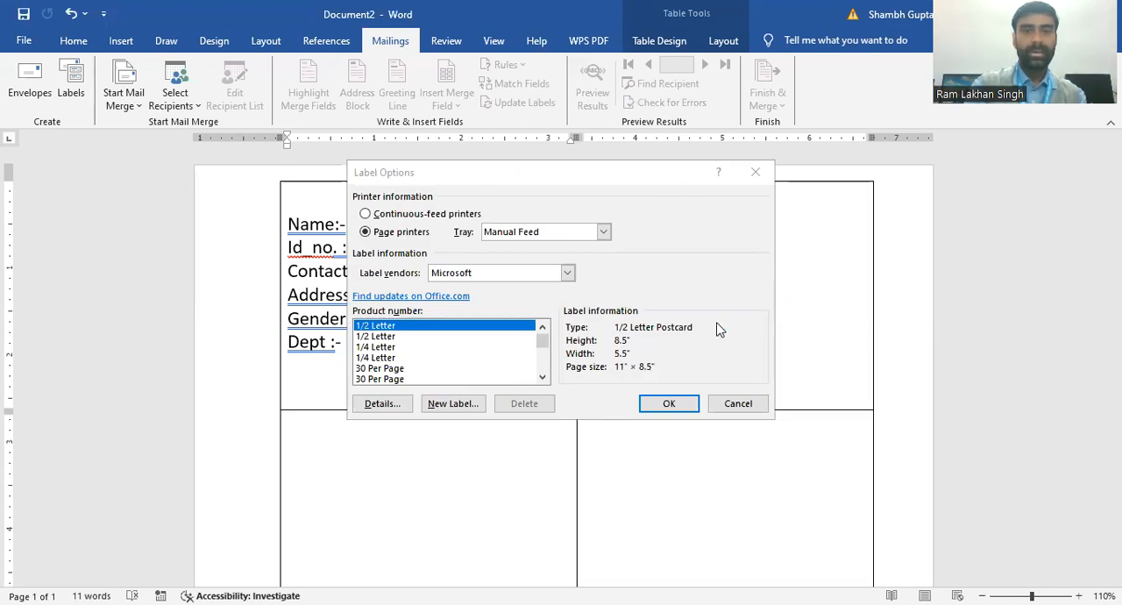
{"action": "left_click", "coordinate": [669, 403]}
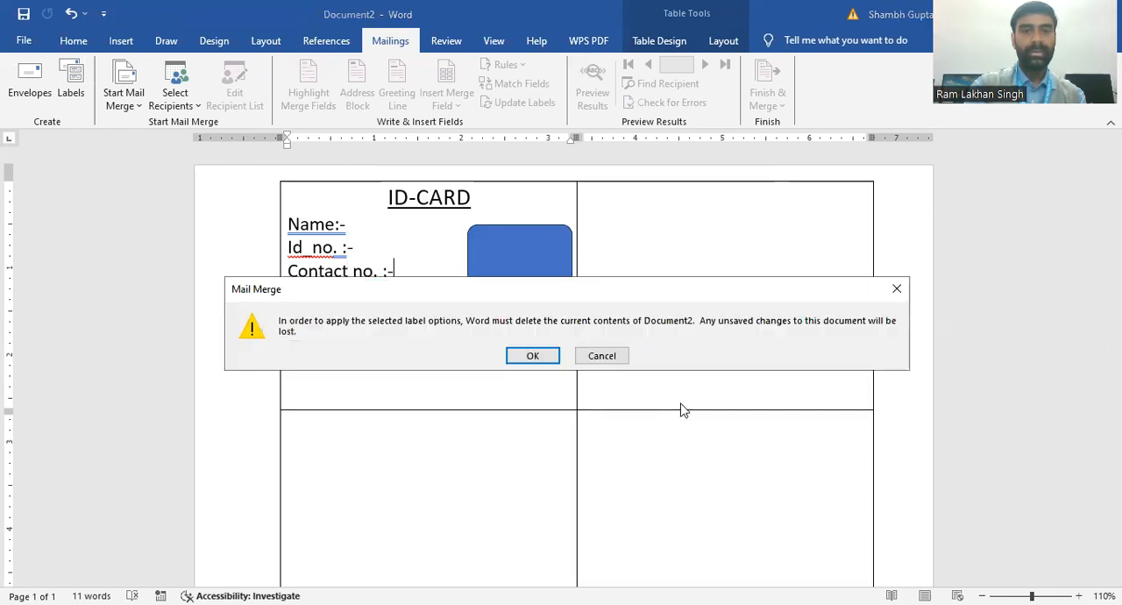
{"action": "left_click", "coordinate": [555, 360]}
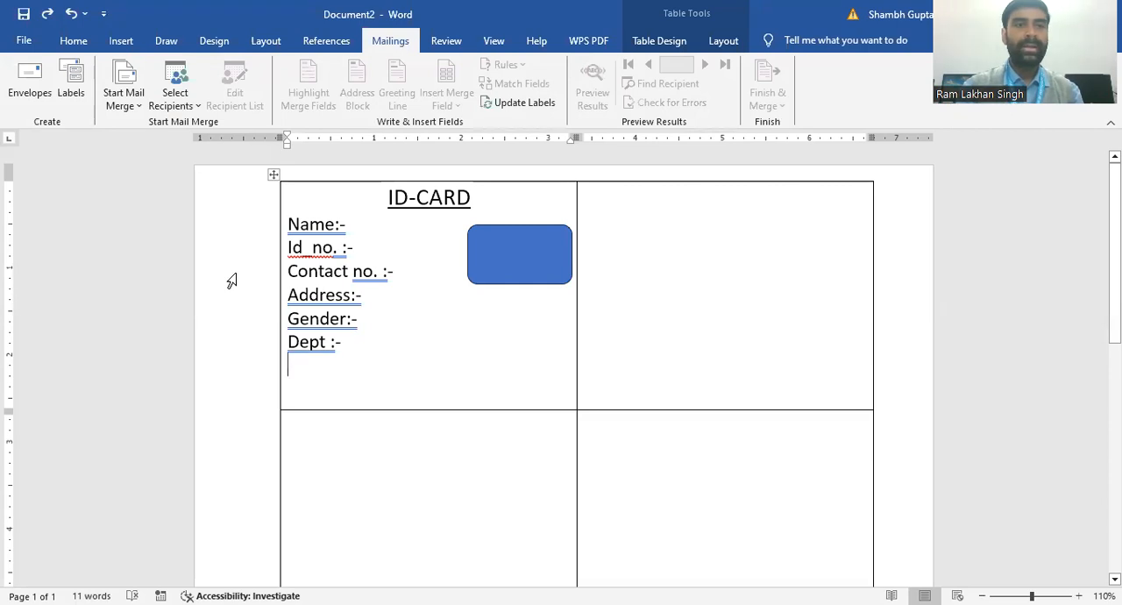
{"action": "left_click", "coordinate": [139, 106]}
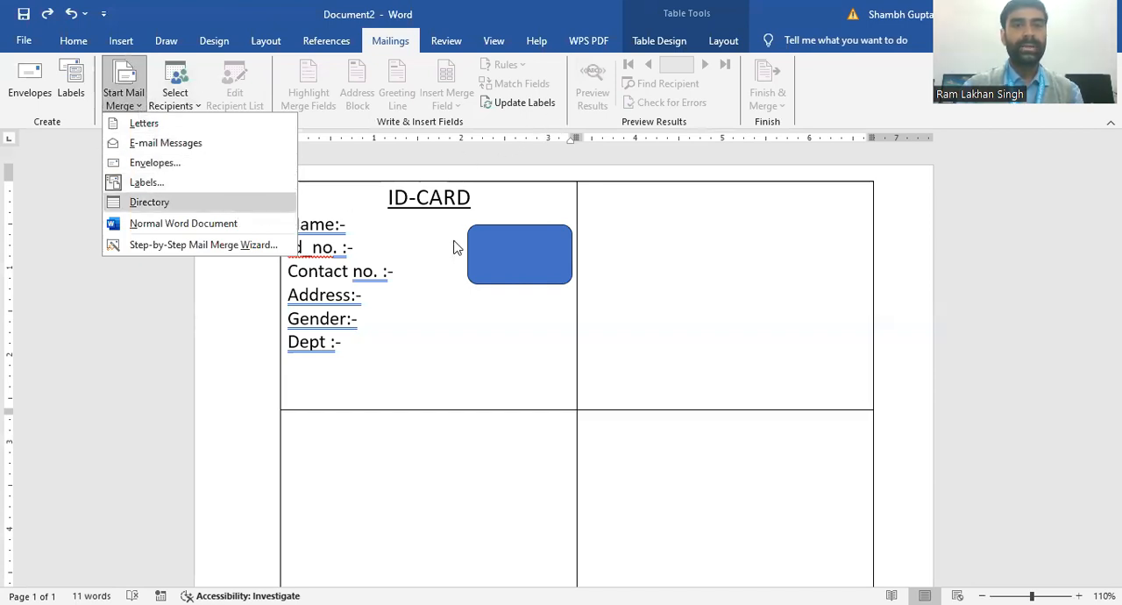
{"action": "left_click", "coordinate": [450, 319]}
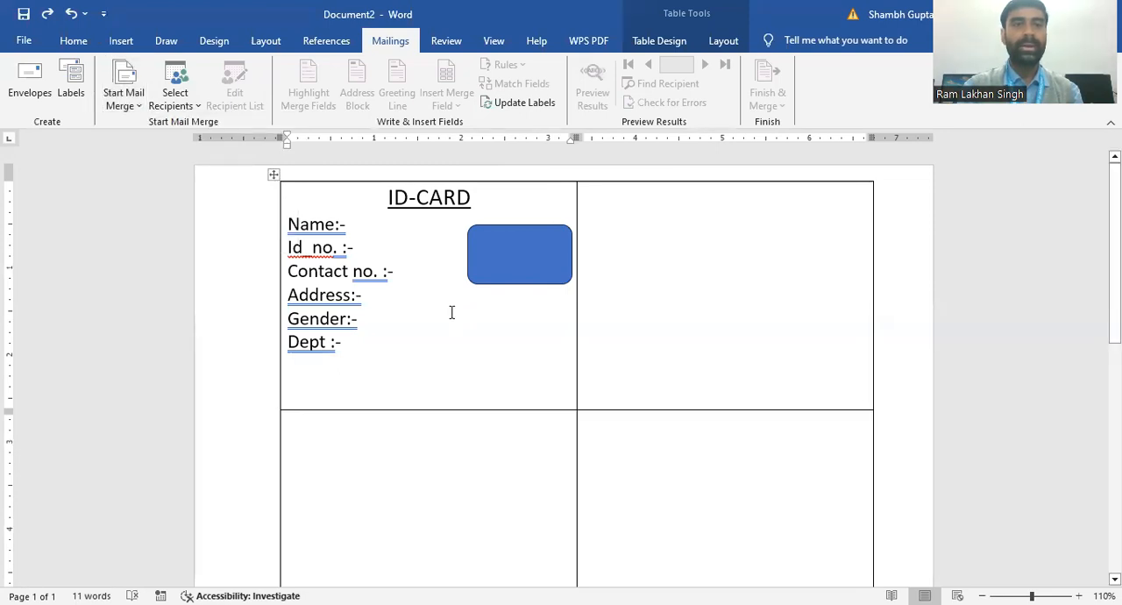
Step: Start a new recipient list and move its window aside so the ID card labels are uncovered
{"action": "left_click", "coordinate": [201, 106]}
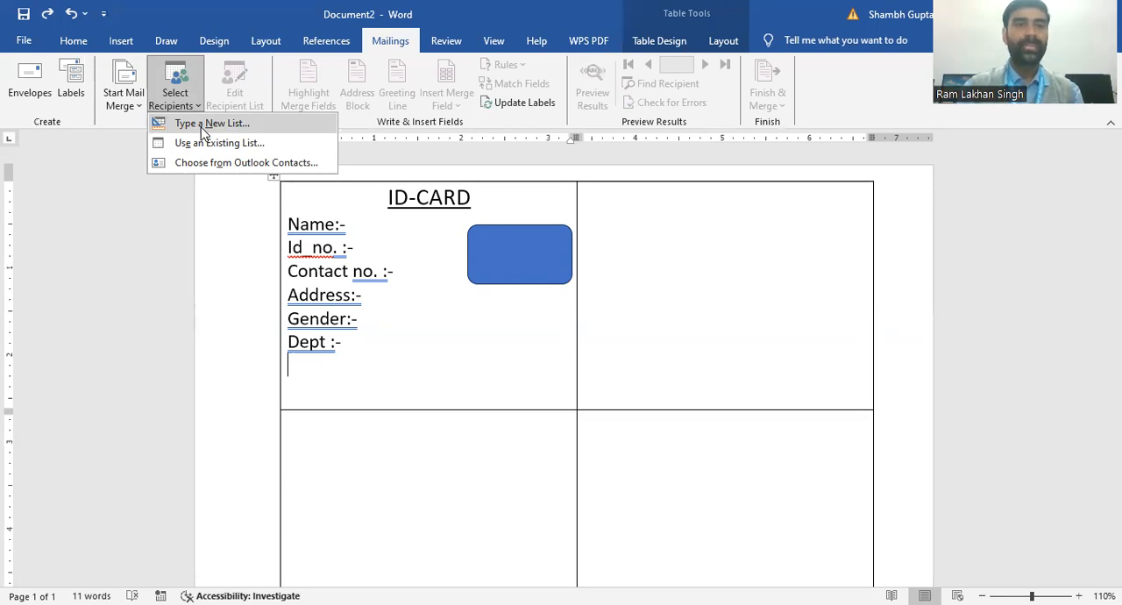
{"action": "left_click", "coordinate": [201, 125]}
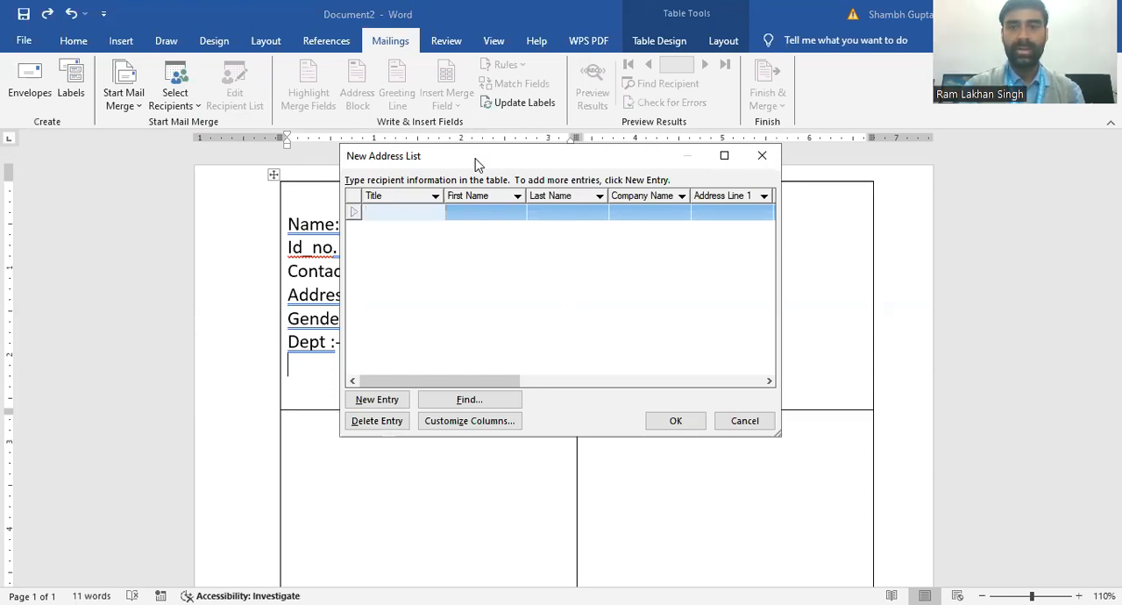
{"action": "left_click_drag", "start_coordinate": [478, 164], "coordinate": [783, 211]}
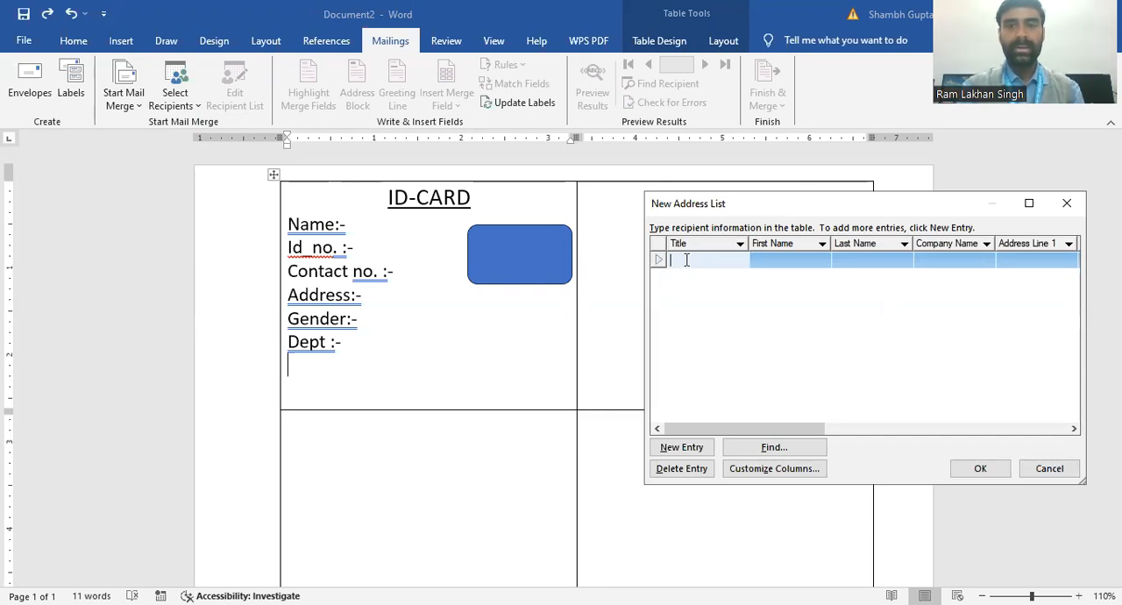
Step: Enter the title "mr." and the person's first and last name in the first recipient entry
{"action": "type", "text": "mr"}
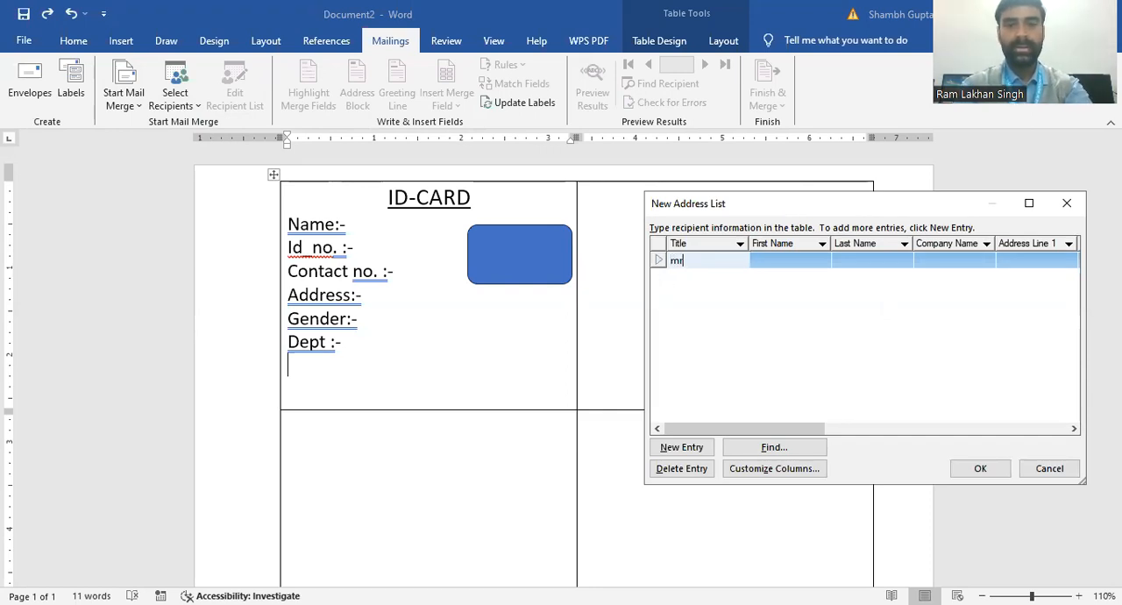
{"action": "type", "text": "."}
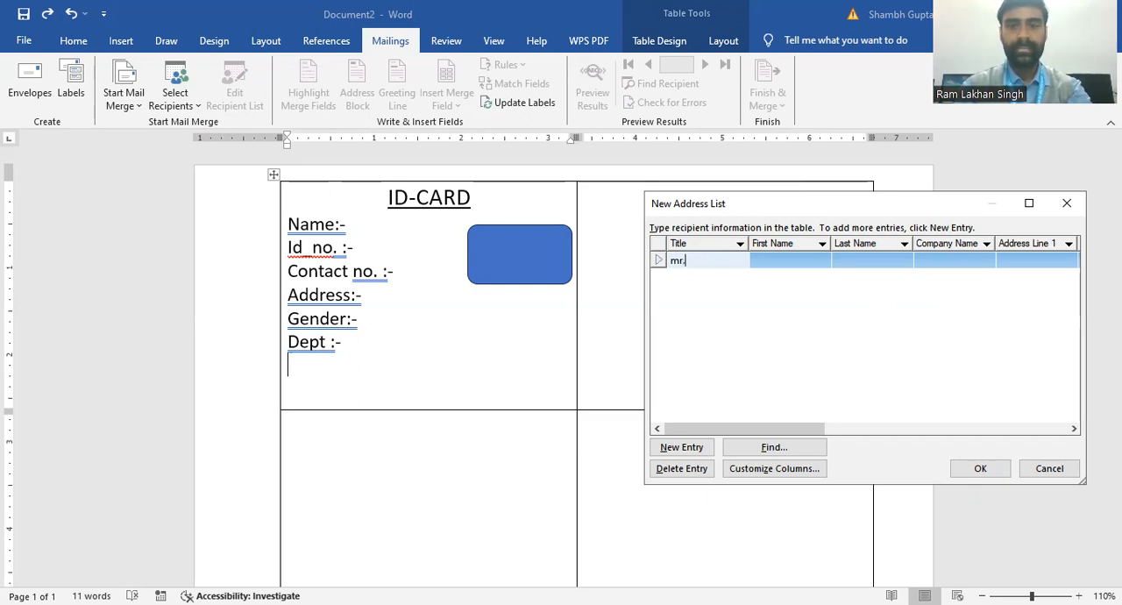
{"action": "left_click", "coordinate": [766, 264]}
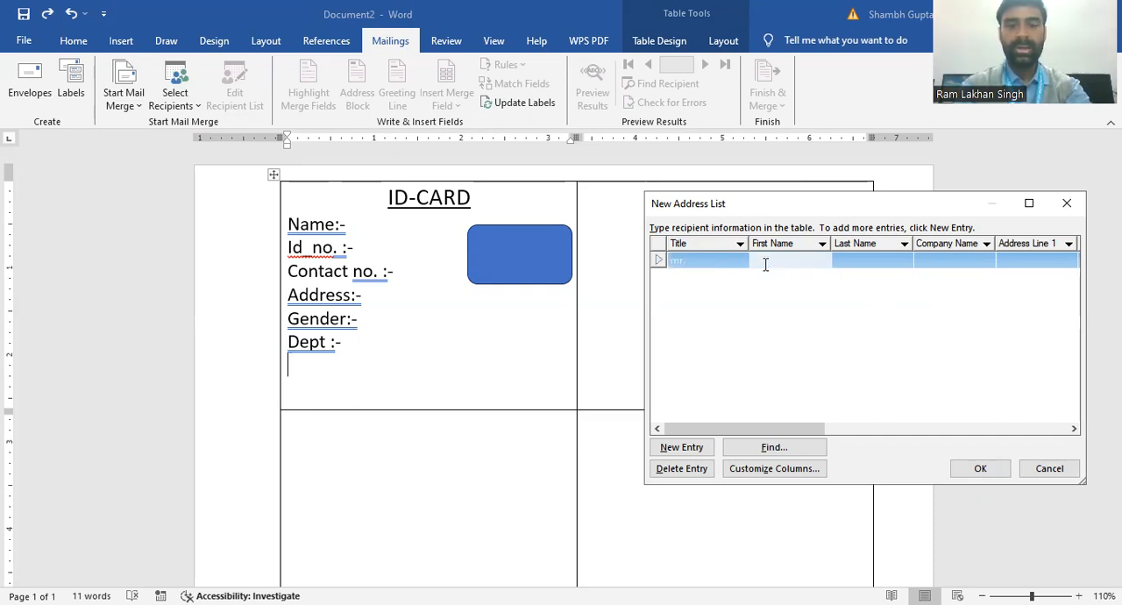
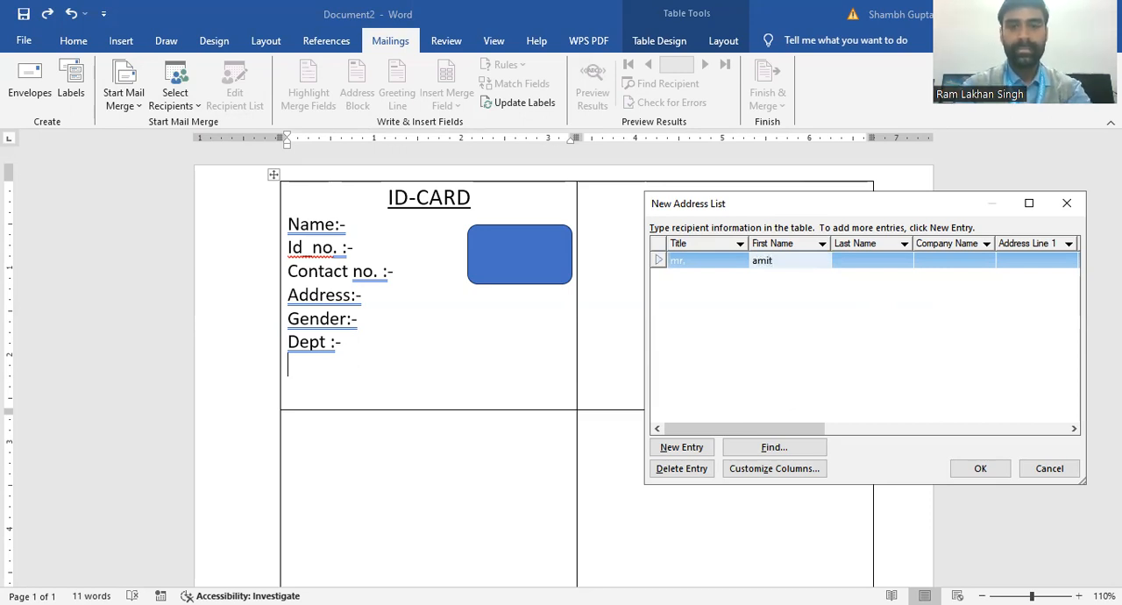
{"action": "left_click", "coordinate": [849, 265]}
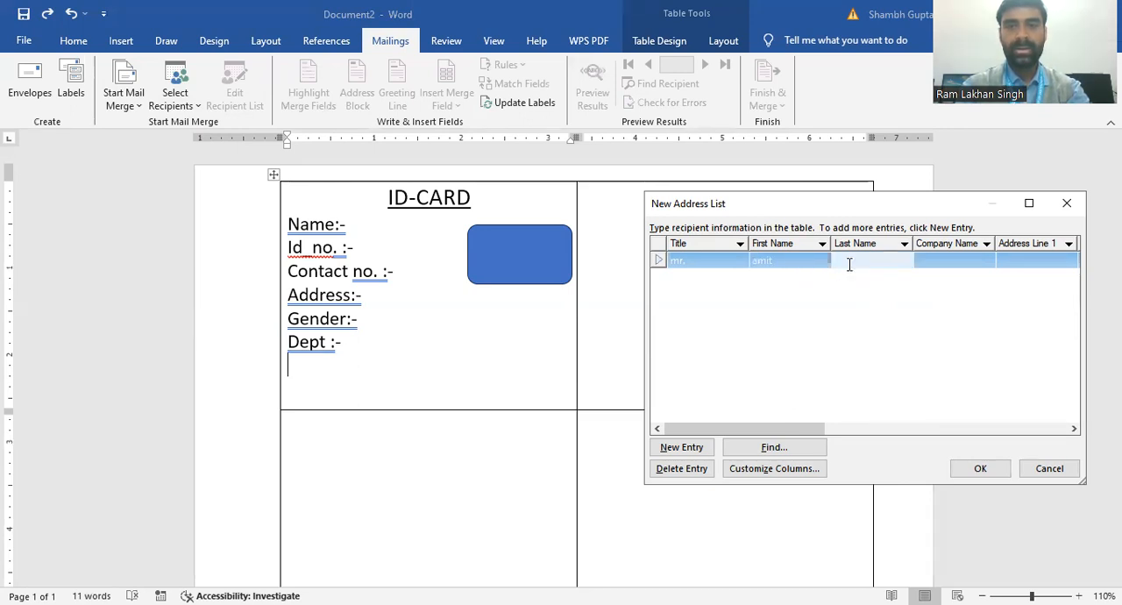
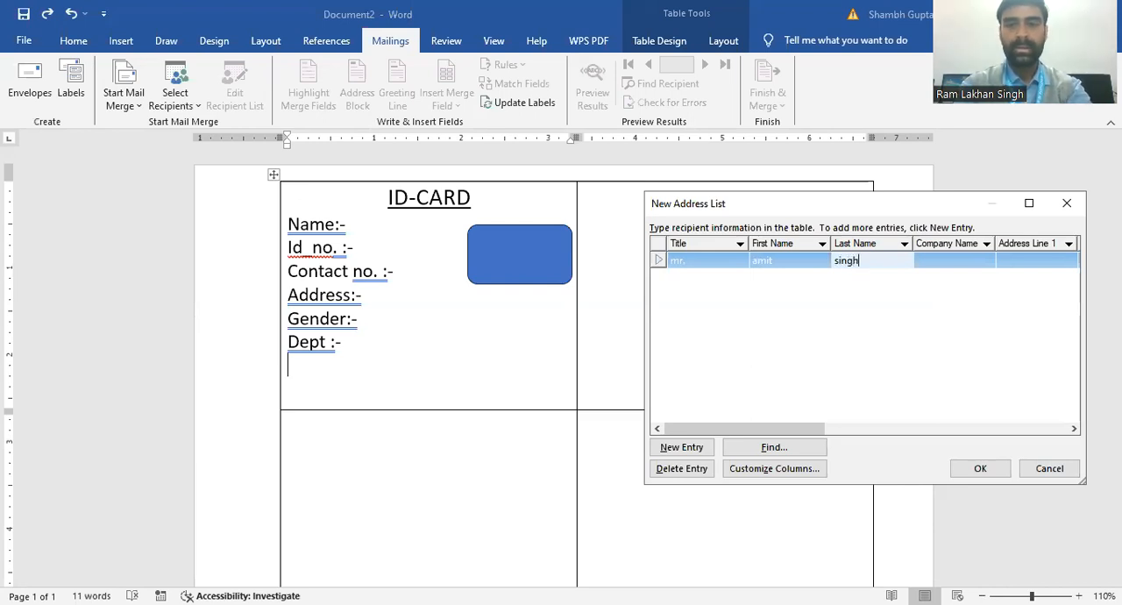
Step: Enter the ID number under Company Name and the contact number under Address Line 1 for the first recipient
{"action": "left_click", "coordinate": [976, 264]}
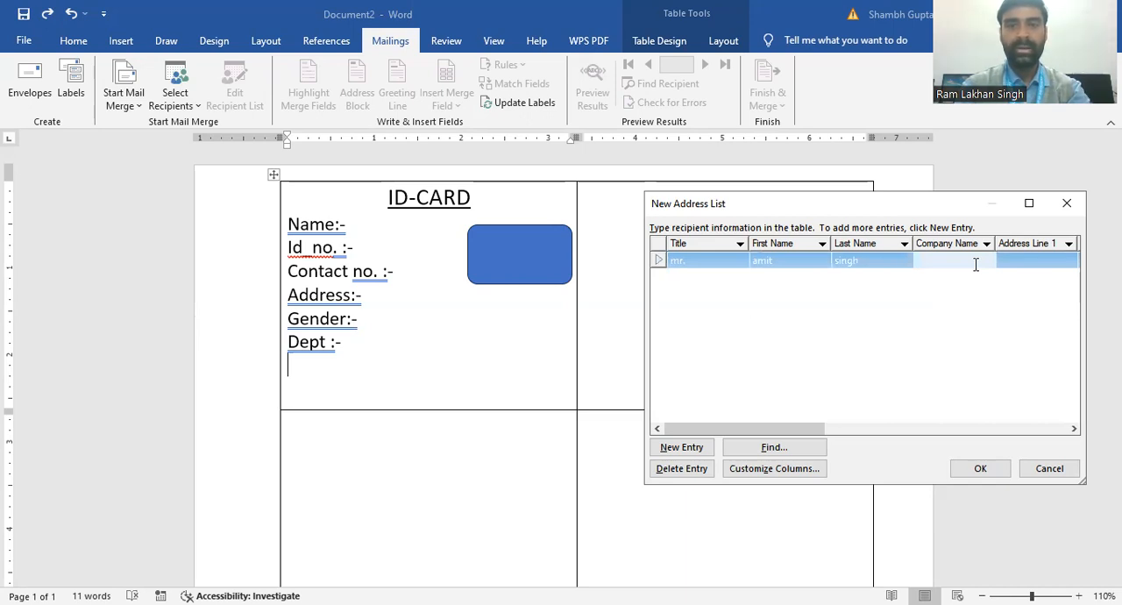
{"action": "type", "text": "10"}
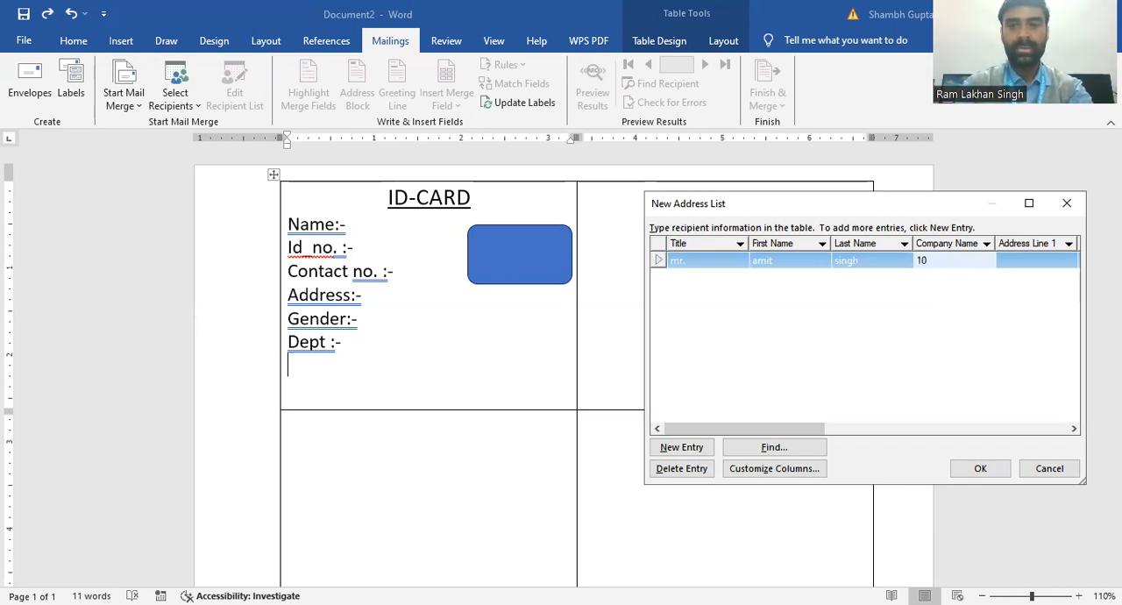
{"action": "key", "text": "BackSpace"}
{"action": "key", "text": "BackSpace"}
{"action": "type", "text": "0"}
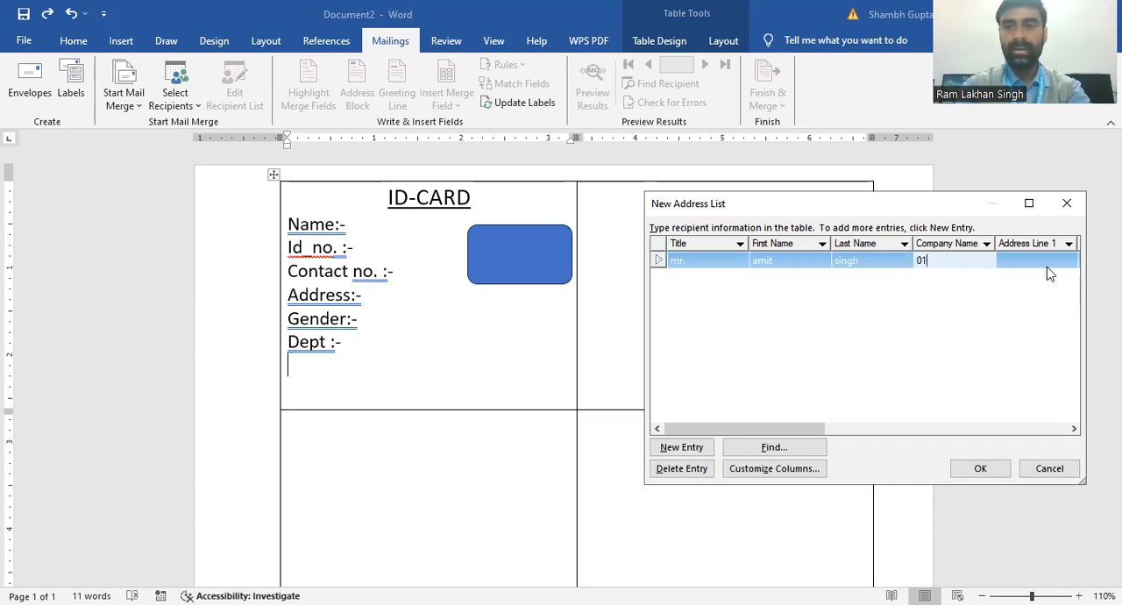
{"action": "key", "text": "Tab"}
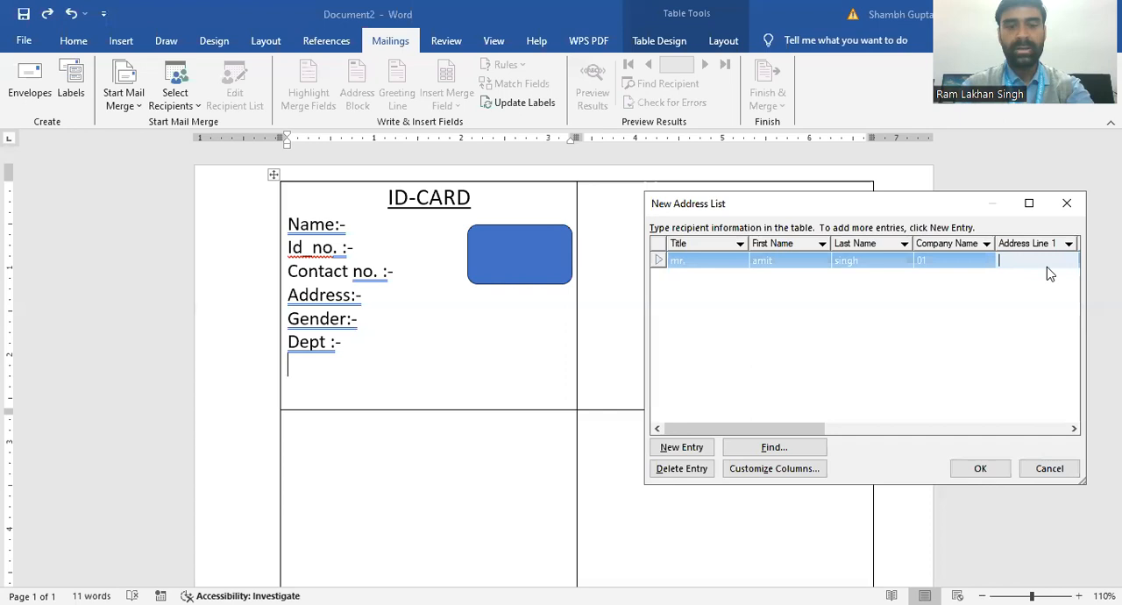
{"action": "type", "text": "45676788"}
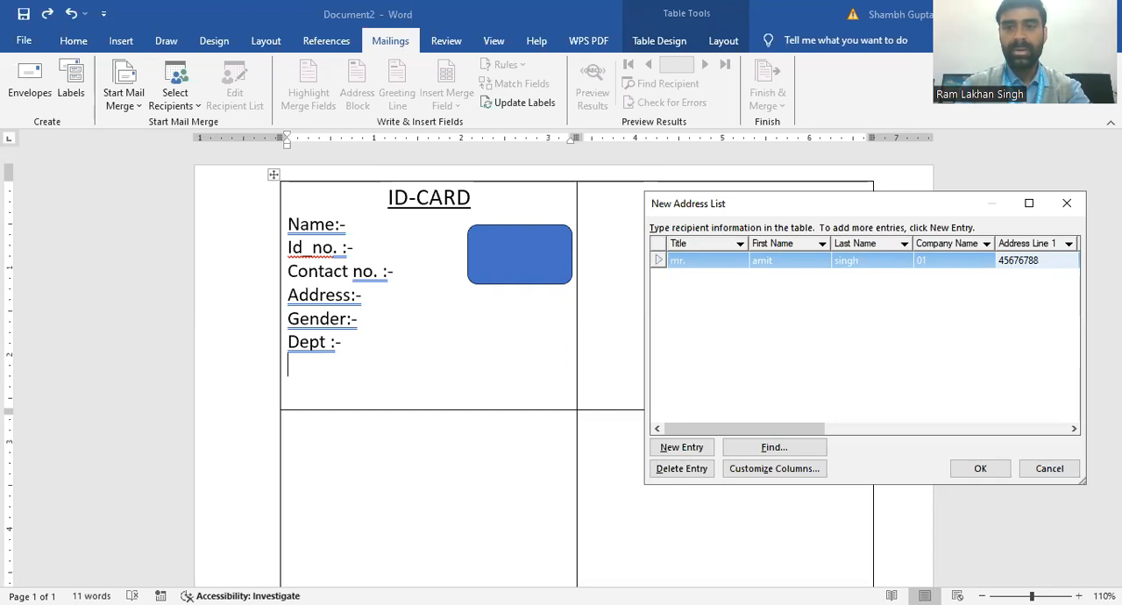
Step: Enter the first recipient's address under Address Line 2
{"action": "left_click", "coordinate": [1074, 429]}
{"action": "left_click", "coordinate": [1074, 429]}
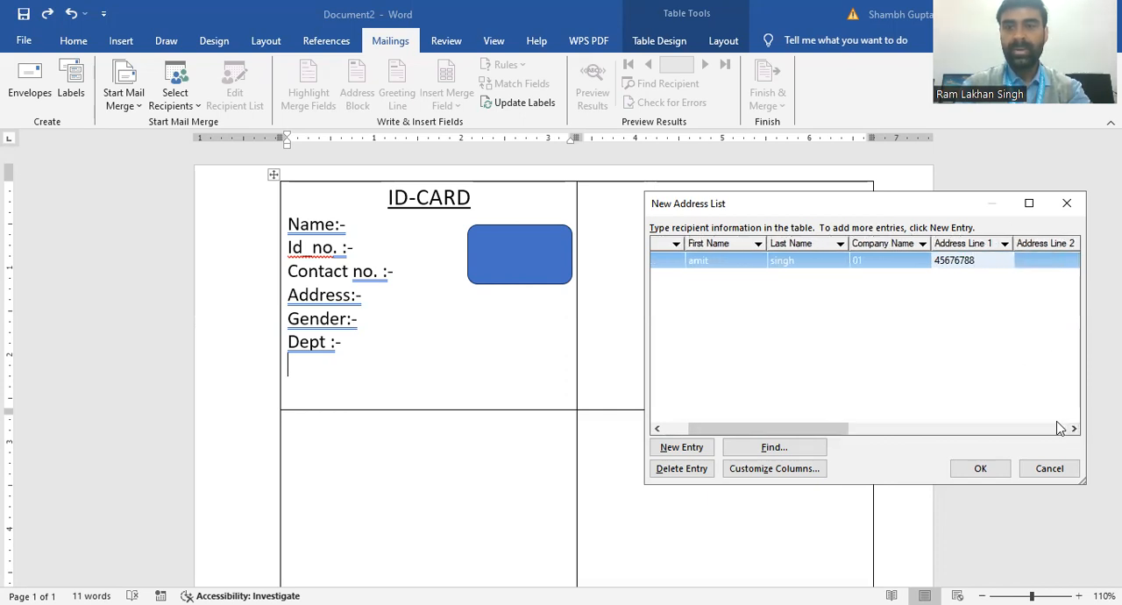
{"action": "left_click", "coordinate": [1074, 428]}
{"action": "left_click", "coordinate": [1074, 429]}
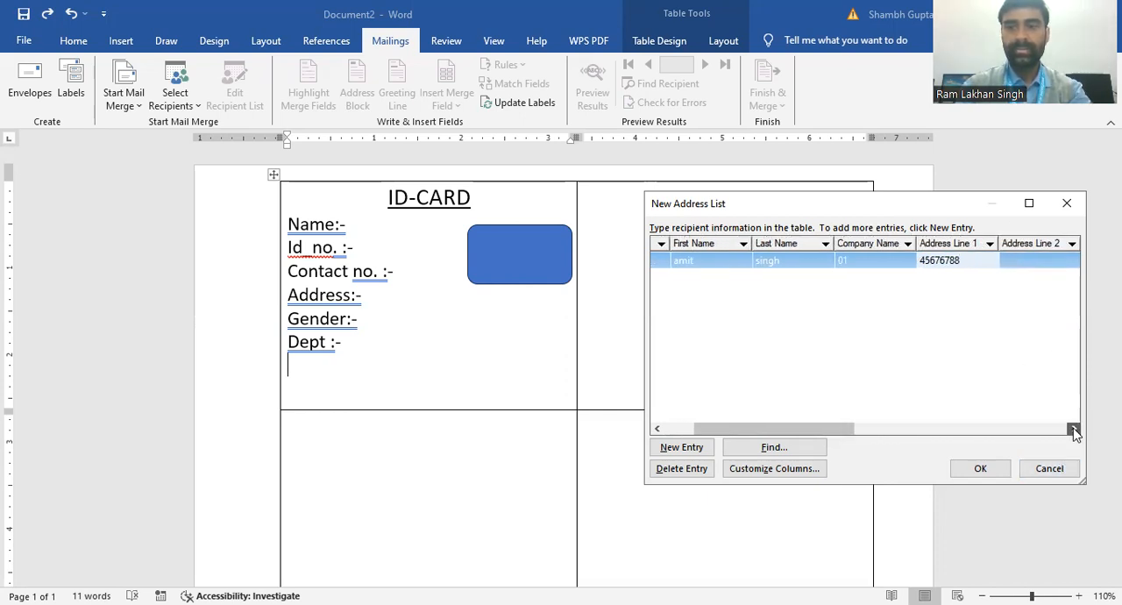
{"action": "left_click", "coordinate": [1009, 263]}
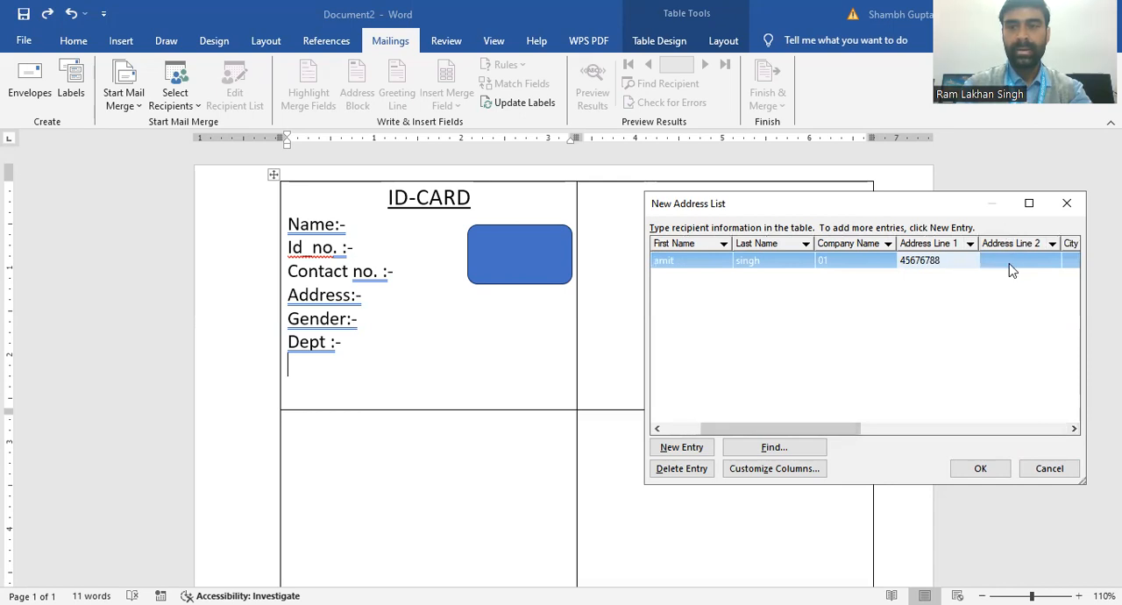
{"action": "left_click", "coordinate": [1009, 263]}
{"action": "type", "text": "patna"}
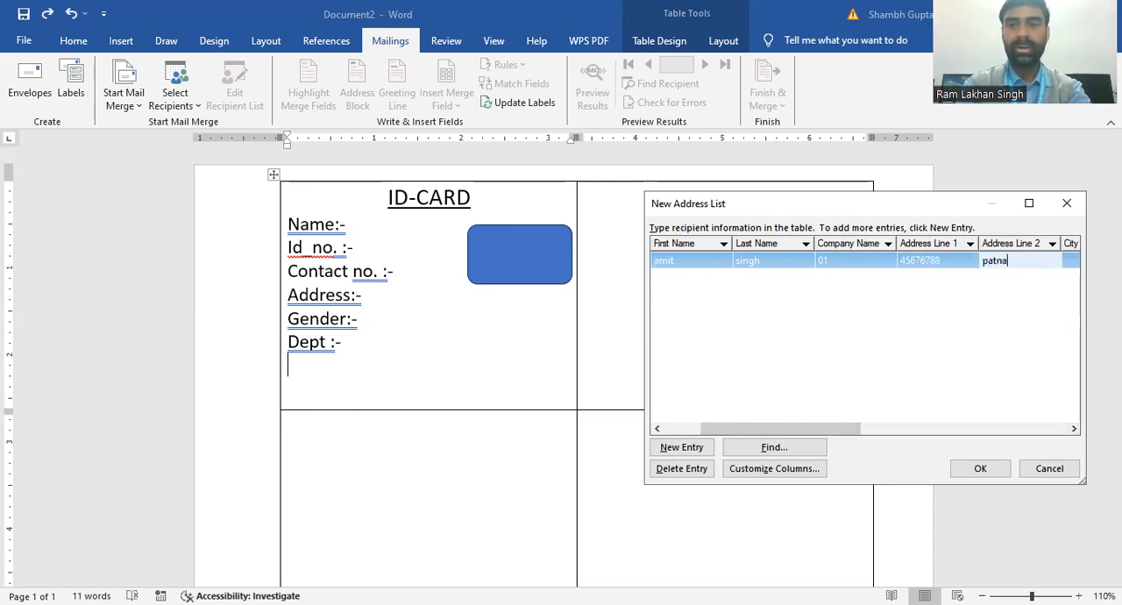
Step: Enter the gender "male" under City for the first recipient
{"action": "left_click", "coordinate": [1076, 429]}
{"action": "left_click", "coordinate": [1076, 428]}
{"action": "left_click", "coordinate": [1076, 429]}
{"action": "left_click", "coordinate": [1076, 429]}
{"action": "left_click", "coordinate": [1034, 250]}
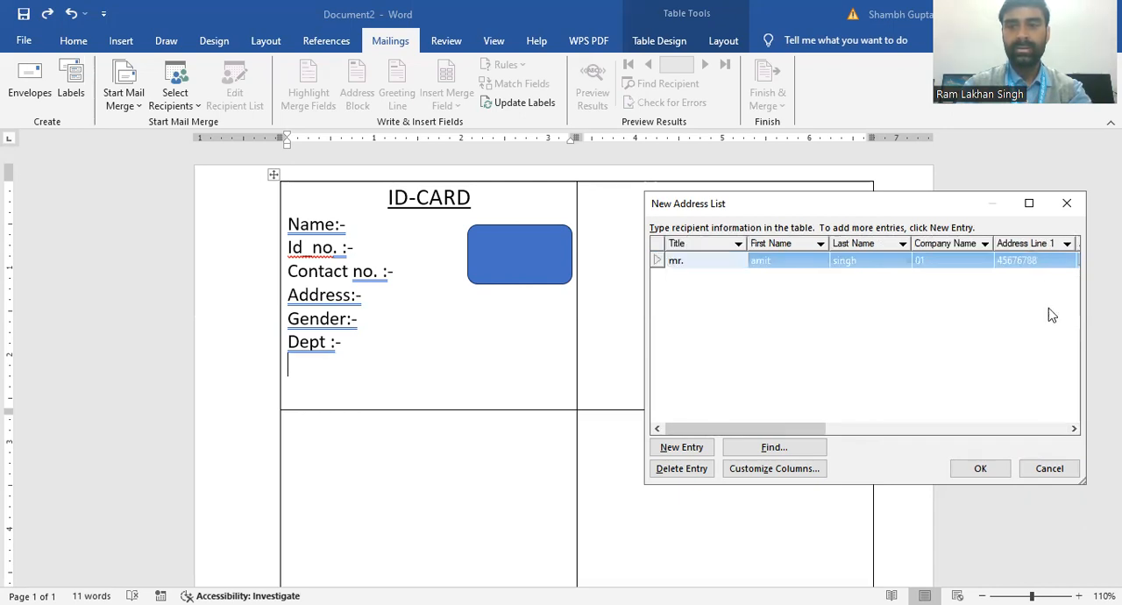
{"action": "left_click", "coordinate": [1074, 428]}
{"action": "left_click", "coordinate": [1074, 429]}
{"action": "left_click", "coordinate": [1074, 428]}
{"action": "left_click", "coordinate": [1074, 428]}
{"action": "left_click", "coordinate": [1074, 428]}
{"action": "left_click", "coordinate": [1074, 429]}
{"action": "left_click", "coordinate": [1074, 429]}
{"action": "left_click", "coordinate": [1074, 429]}
{"action": "left_click", "coordinate": [1074, 428]}
{"action": "left_click", "coordinate": [1074, 429]}
{"action": "left_click", "coordinate": [1074, 429]}
{"action": "left_click", "coordinate": [1074, 429]}
{"action": "left_click", "coordinate": [1074, 429]}
{"action": "left_click", "coordinate": [1074, 428]}
{"action": "left_click", "coordinate": [1074, 429]}
{"action": "left_click", "coordinate": [1074, 428]}
{"action": "left_click", "coordinate": [1074, 428]}
{"action": "left_click", "coordinate": [1074, 429]}
{"action": "left_click", "coordinate": [1074, 428]}
{"action": "left_click", "coordinate": [1074, 429]}
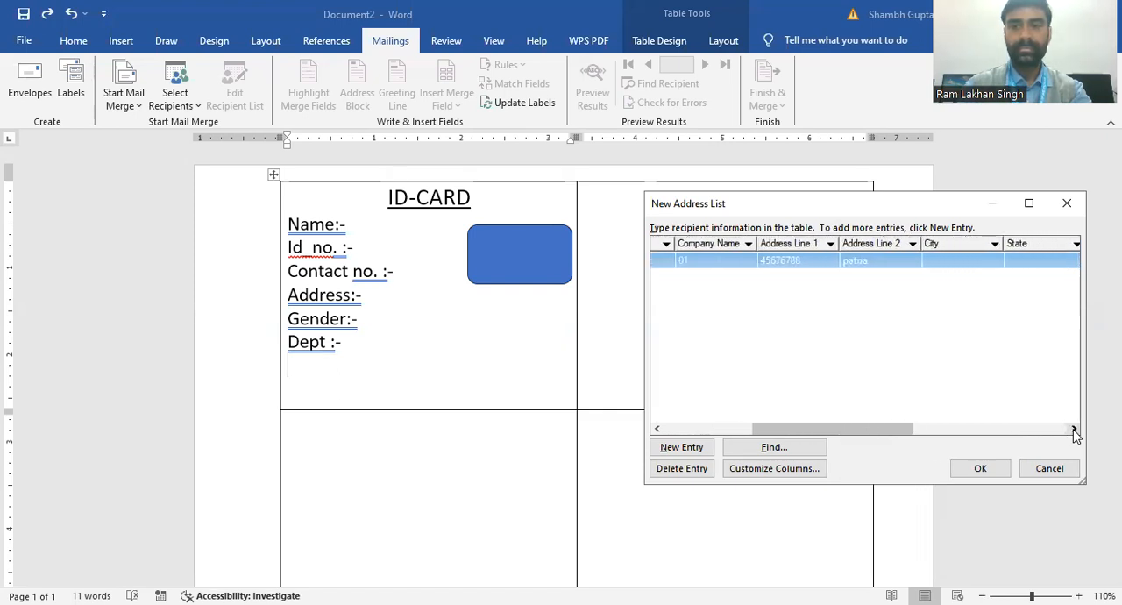
{"action": "left_click", "coordinate": [968, 261]}
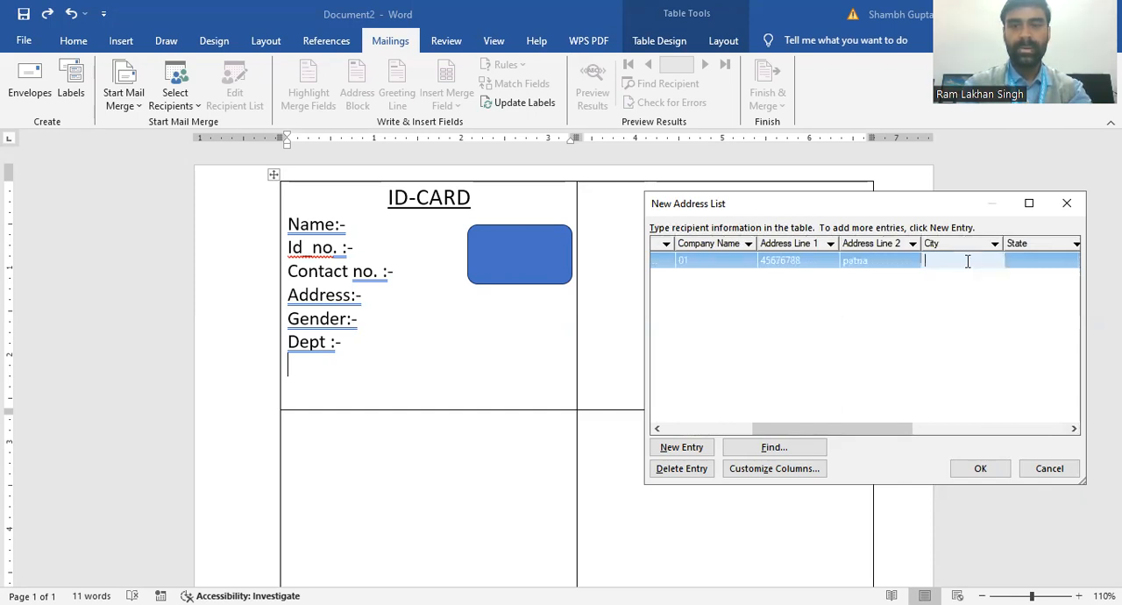
{"action": "type", "text": "male"}
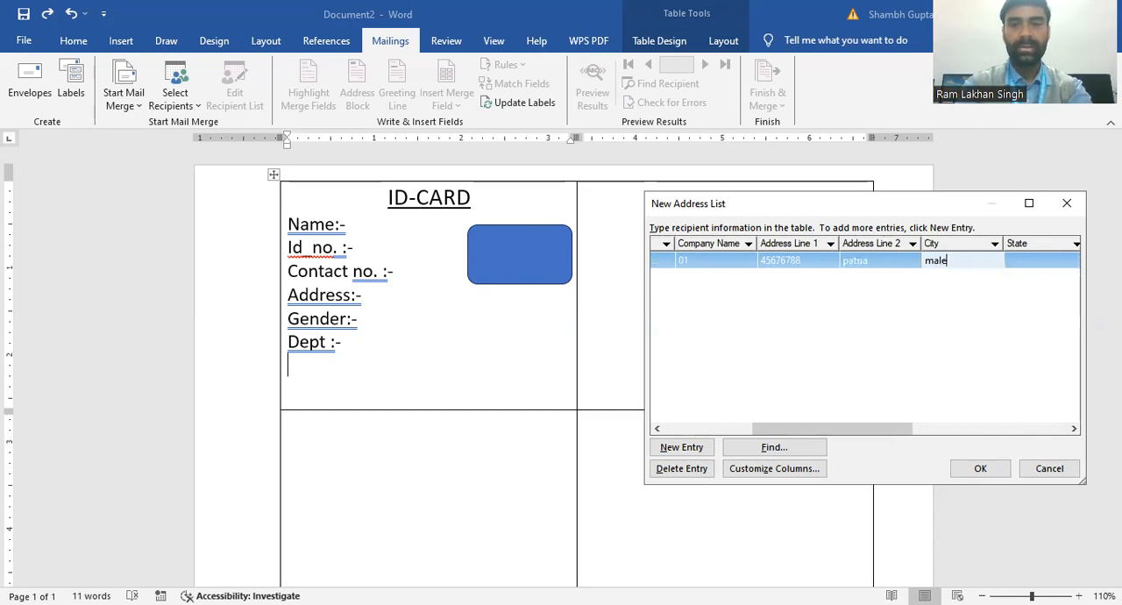
Step: Enter the department "It" under State for the first recipient, with a capital I
{"action": "left_click", "coordinate": [1034, 265]}
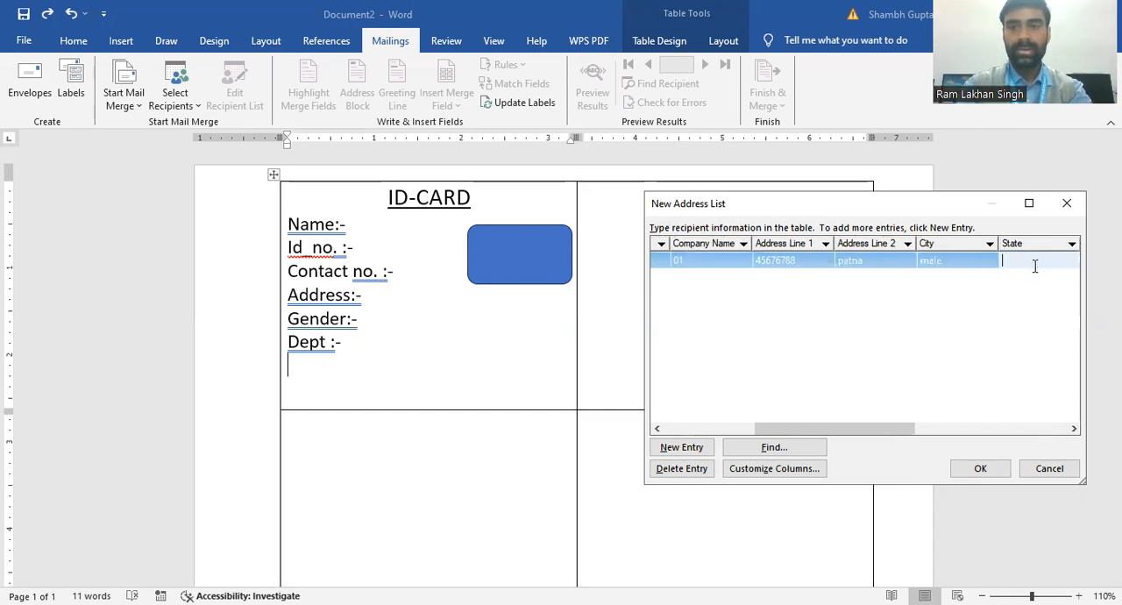
{"action": "type", "text": "it"}
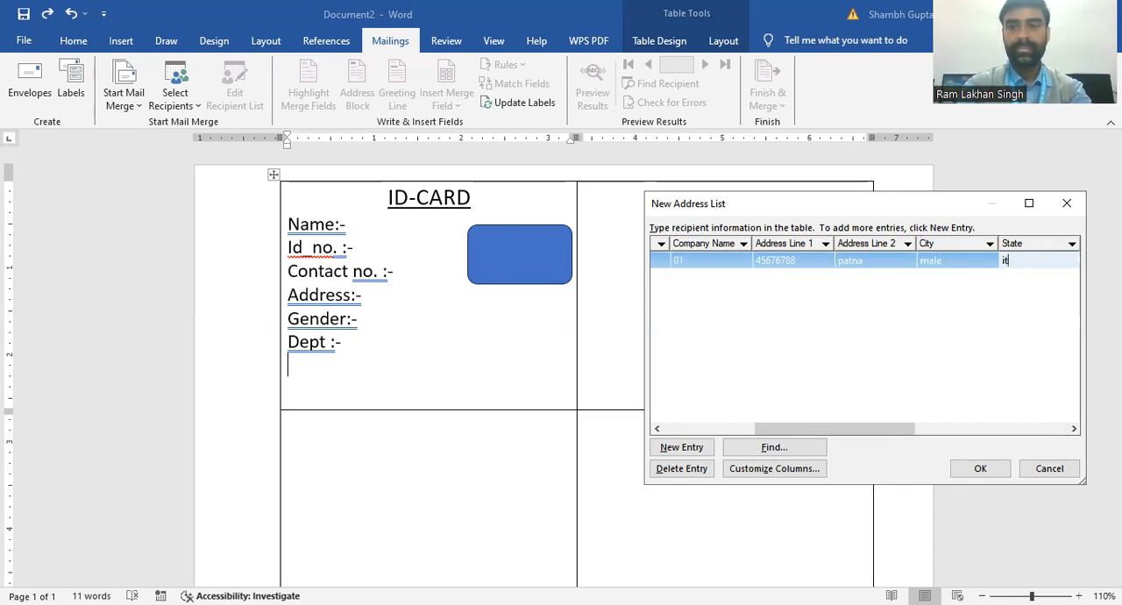
{"action": "key", "text": "BackSpace"}
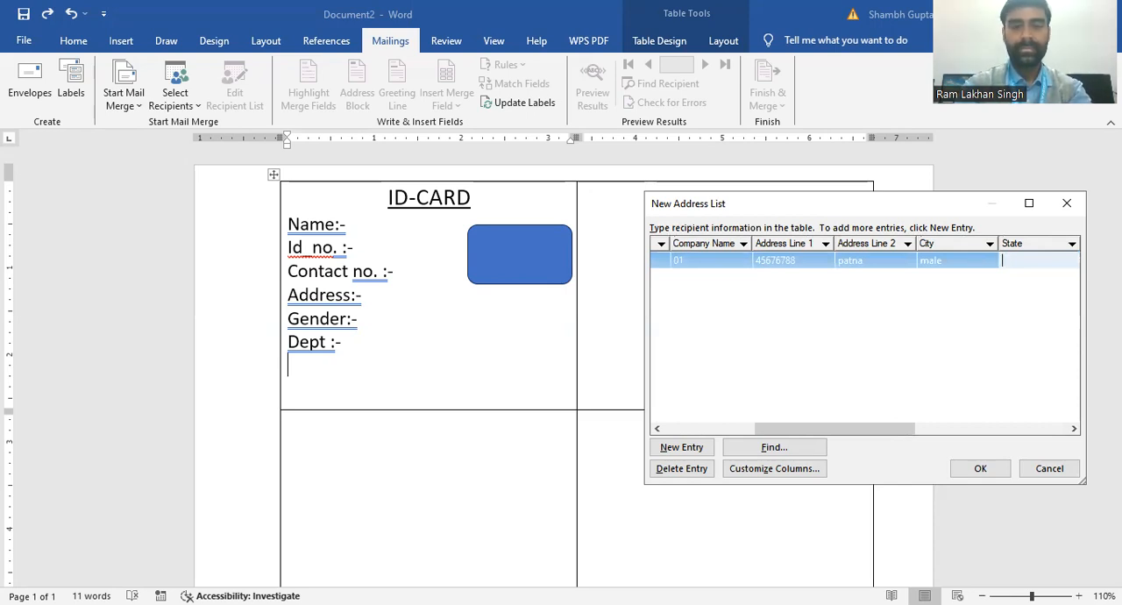
{"action": "type", "text": "It"}
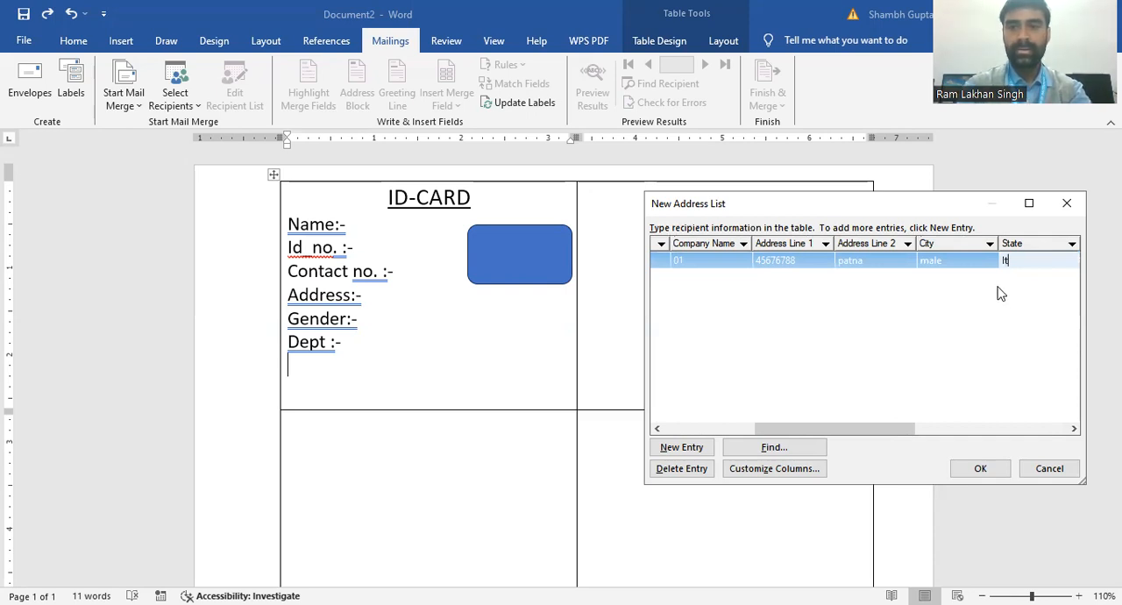
Step: Correct the first recipient's department under State to "IT" and add a second recipient entry
{"action": "key", "text": "BackSpace"}
{"action": "type", "text": "T"}
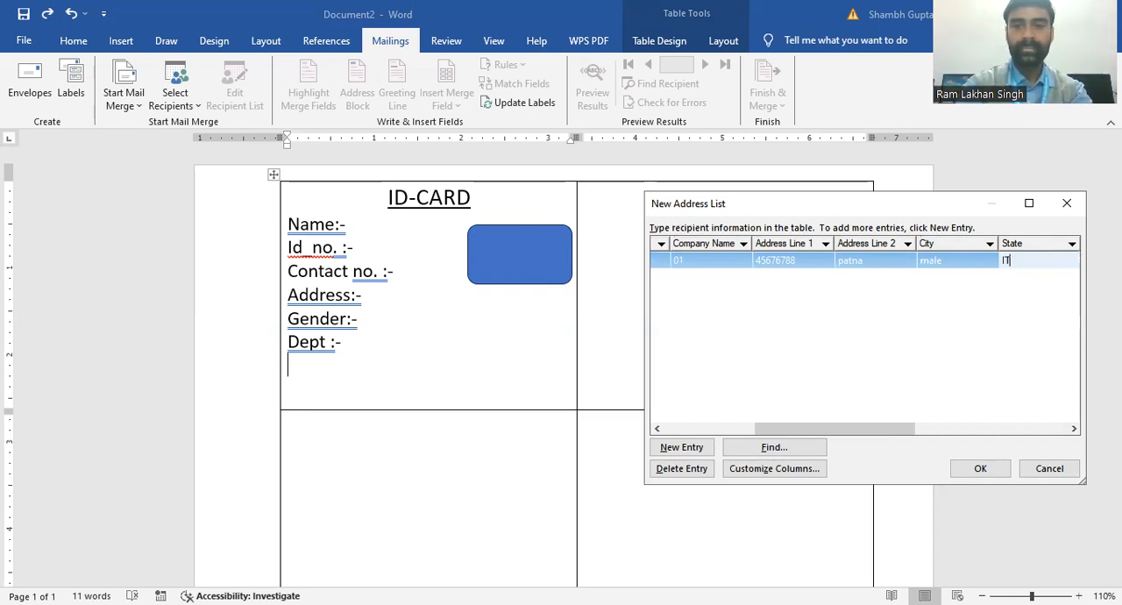
{"action": "left_click", "coordinate": [680, 448]}
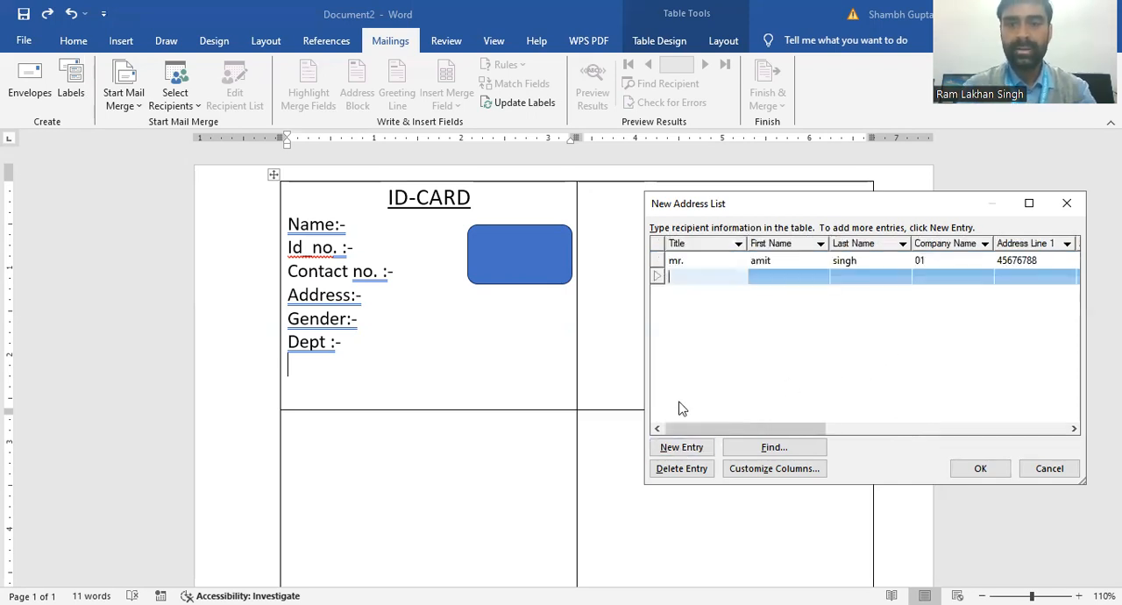
Step: Enter the title "mr.s" and the first and last name for the second recipient
{"action": "type", "text": "mr"}
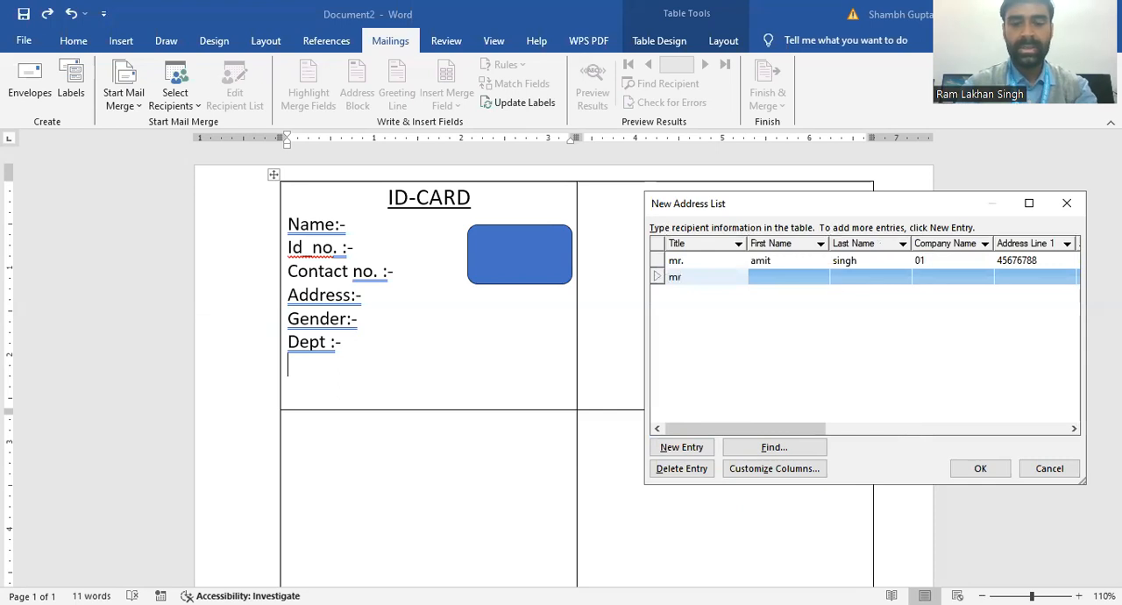
{"action": "type", "text": ".s"}
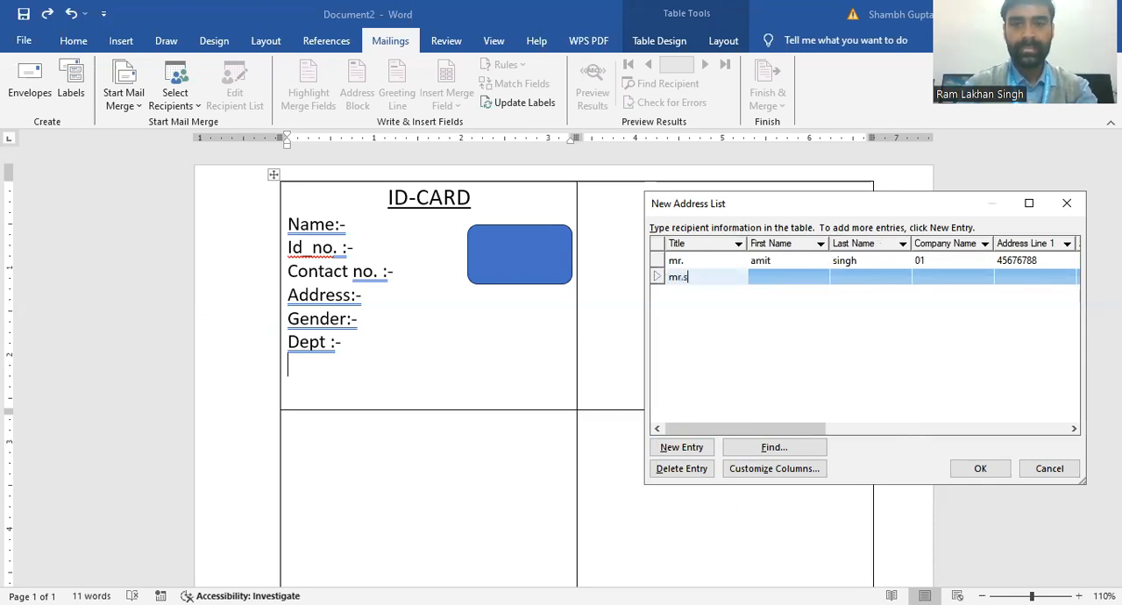
{"action": "left_click", "coordinate": [777, 278]}
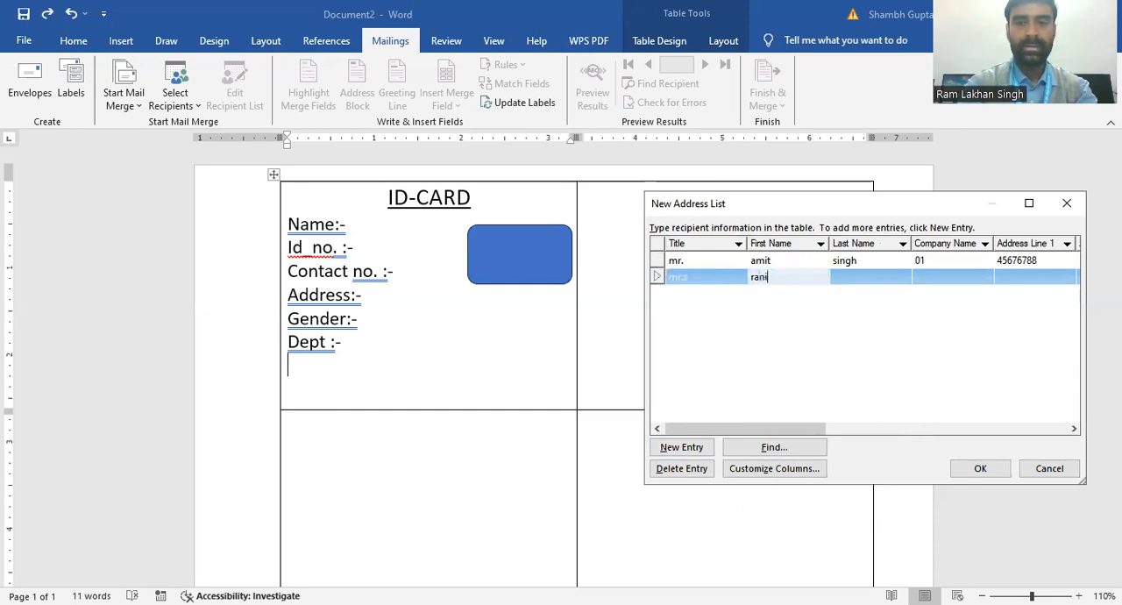
{"action": "left_click", "coordinate": [861, 277]}
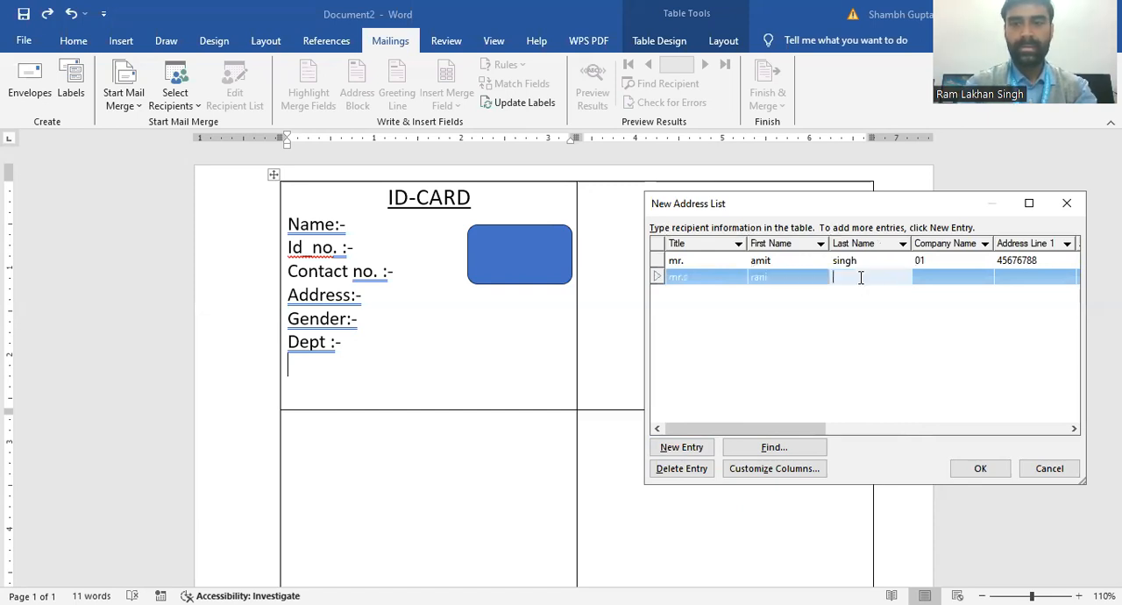
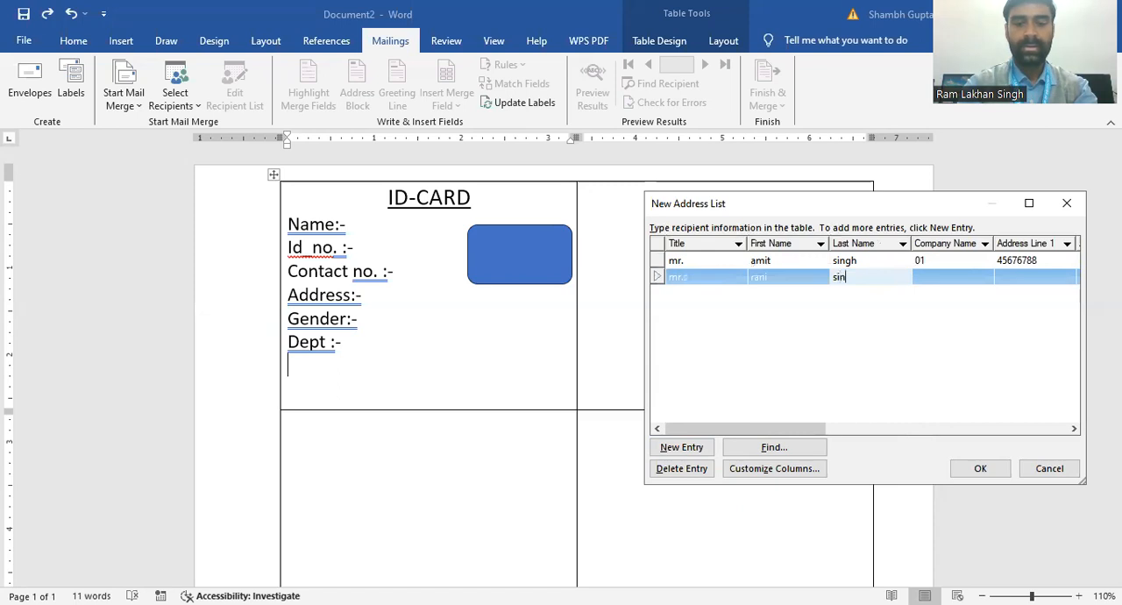
Step: Enter the second recipient's ID number under Company Name and contact number under Address Line 1
{"action": "left_click", "coordinate": [942, 279]}
{"action": "type", "text": "45"}
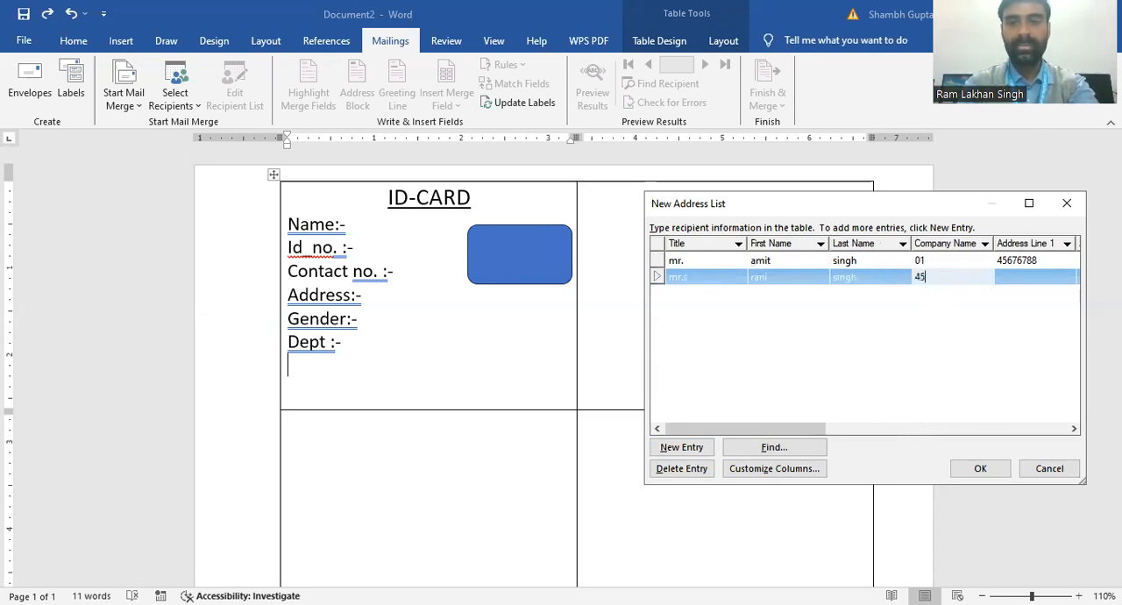
{"action": "left_click", "coordinate": [1032, 281]}
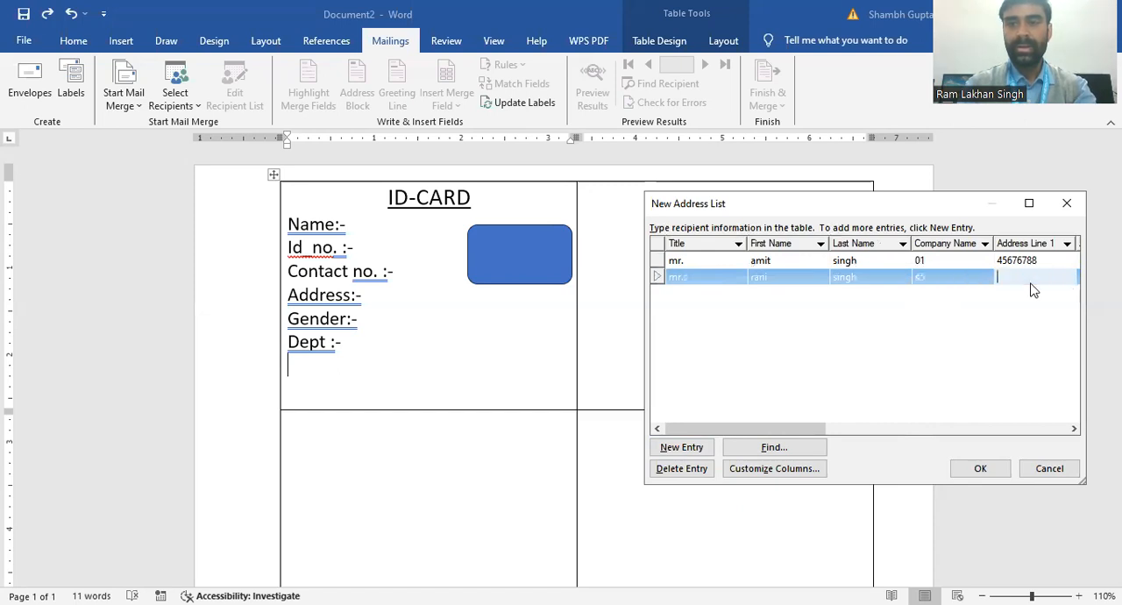
{"action": "type", "text": "67899776"}
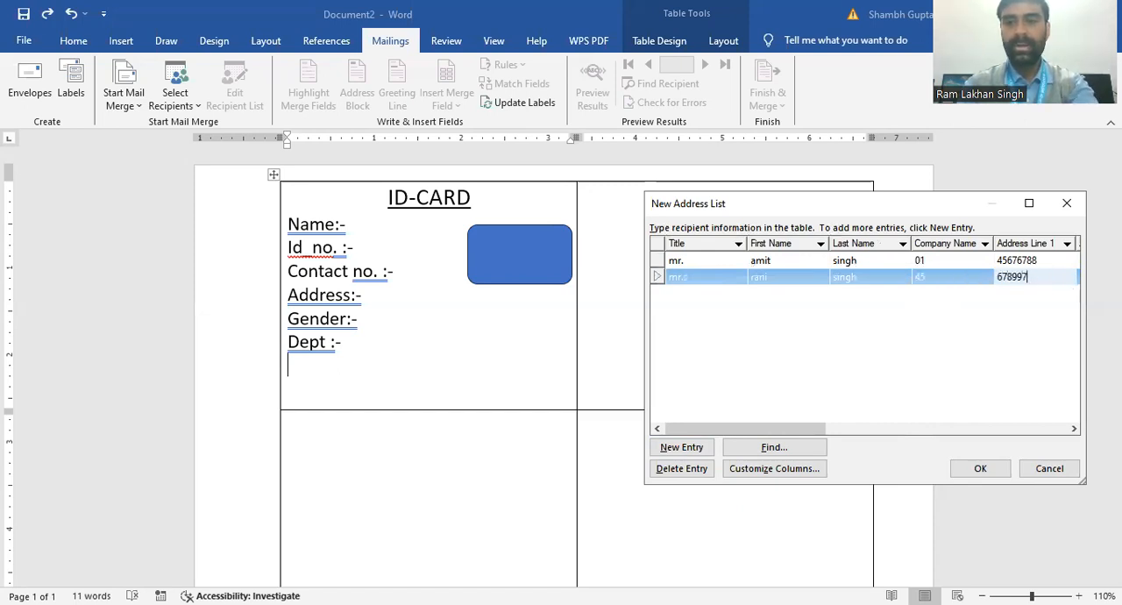
Step: Enter the second recipient's address under Address Line 2
{"action": "left_click", "coordinate": [1071, 431]}
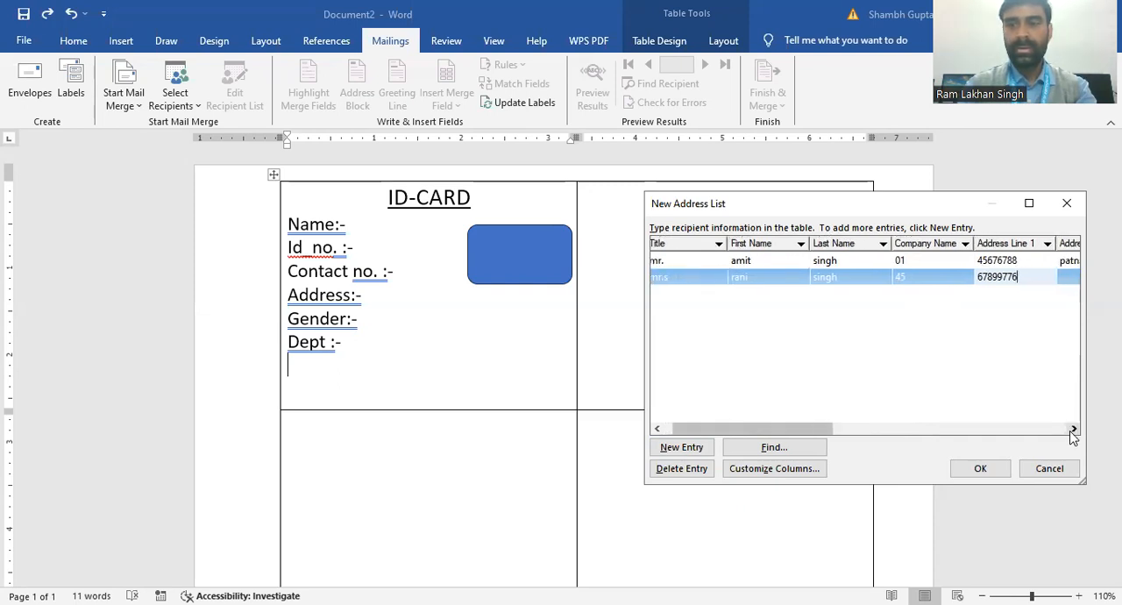
{"action": "left_click", "coordinate": [1071, 432]}
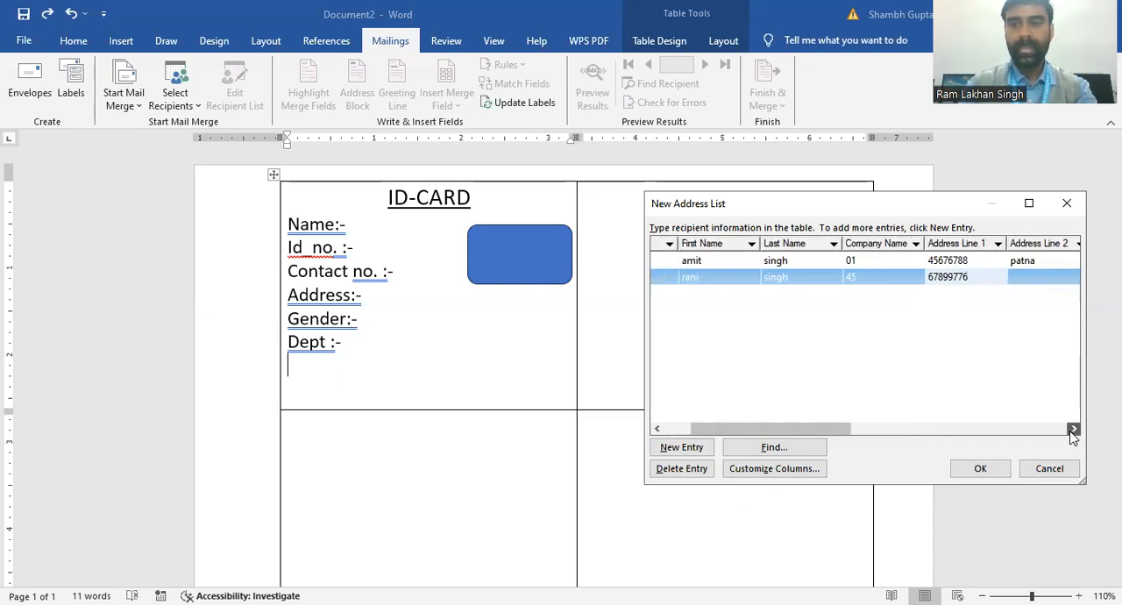
{"action": "left_click", "coordinate": [1071, 431]}
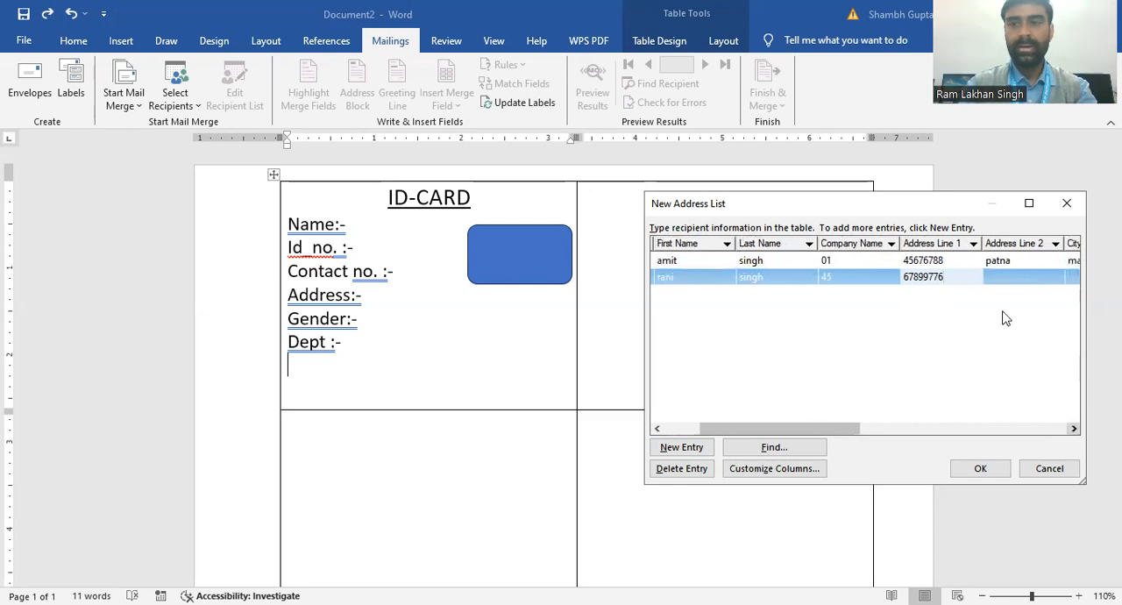
{"action": "left_click", "coordinate": [1010, 276]}
{"action": "type", "text": "gaya"}
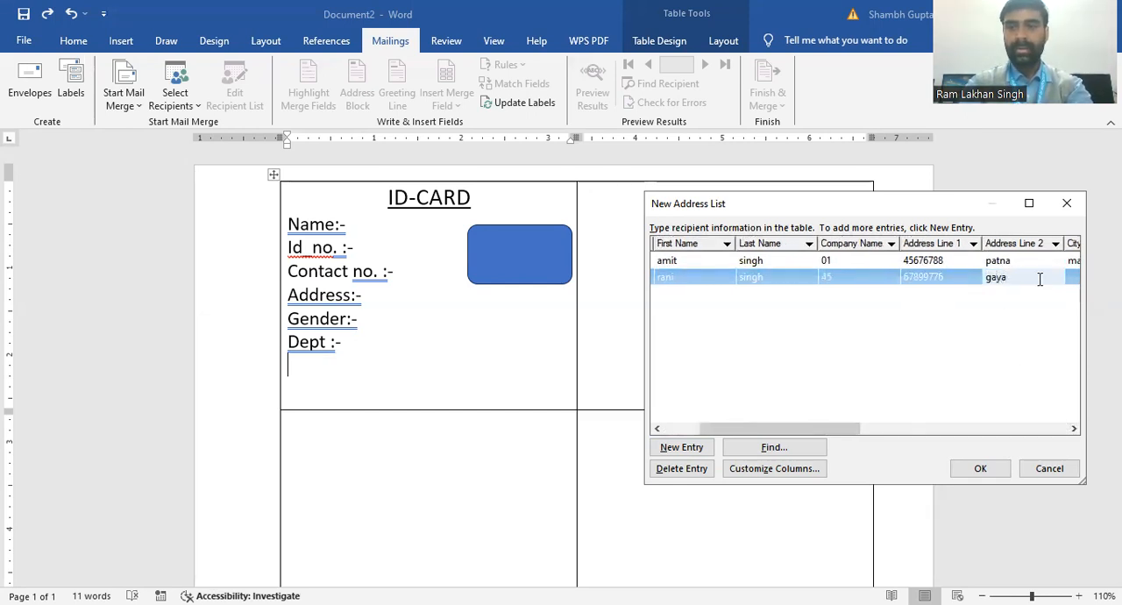
Step: Enter the gender "female" under City for the second recipient
{"action": "left_click", "coordinate": [1074, 429]}
{"action": "left_click", "coordinate": [1074, 429]}
{"action": "left_click", "coordinate": [1074, 428]}
{"action": "left_click", "coordinate": [1074, 429]}
{"action": "left_click", "coordinate": [1074, 429]}
{"action": "left_click", "coordinate": [1074, 429]}
{"action": "left_click", "coordinate": [1074, 429]}
{"action": "left_click", "coordinate": [1074, 429]}
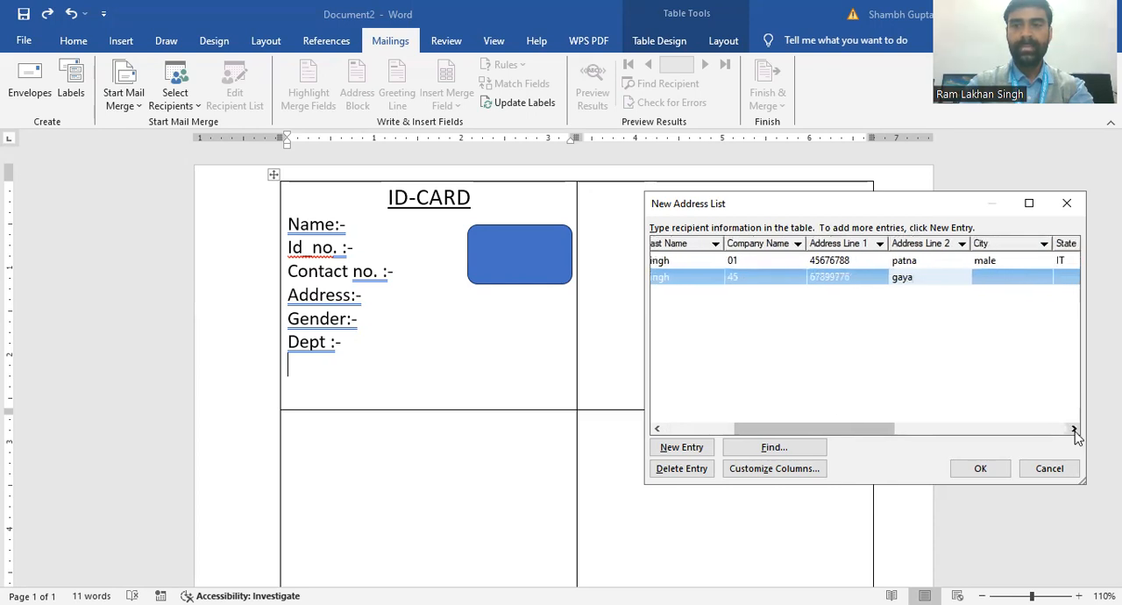
{"action": "left_click", "coordinate": [994, 279]}
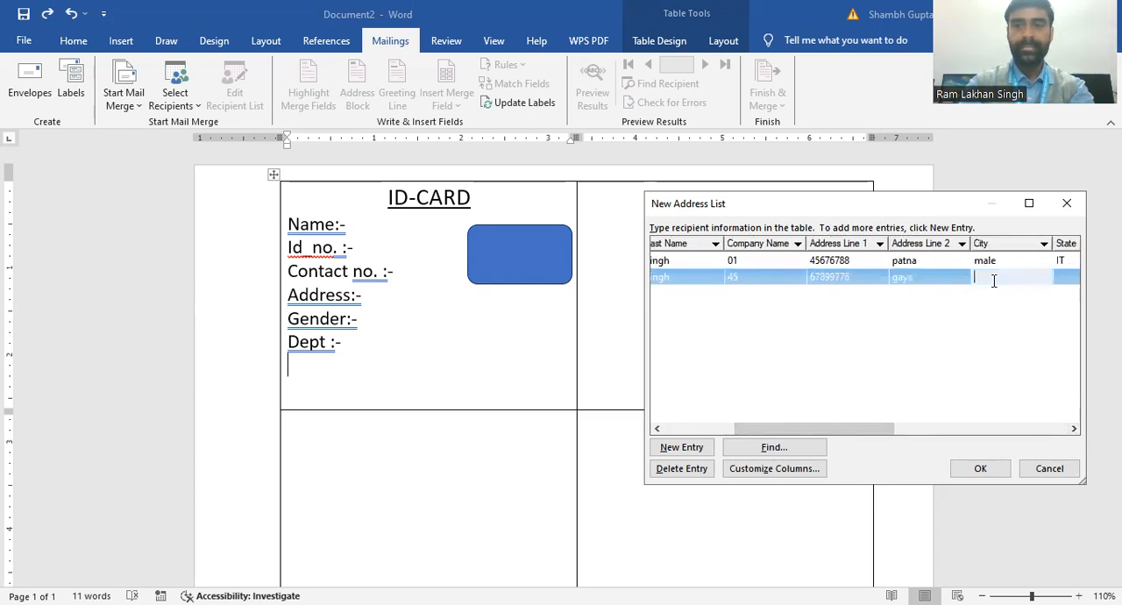
{"action": "type", "text": "female"}
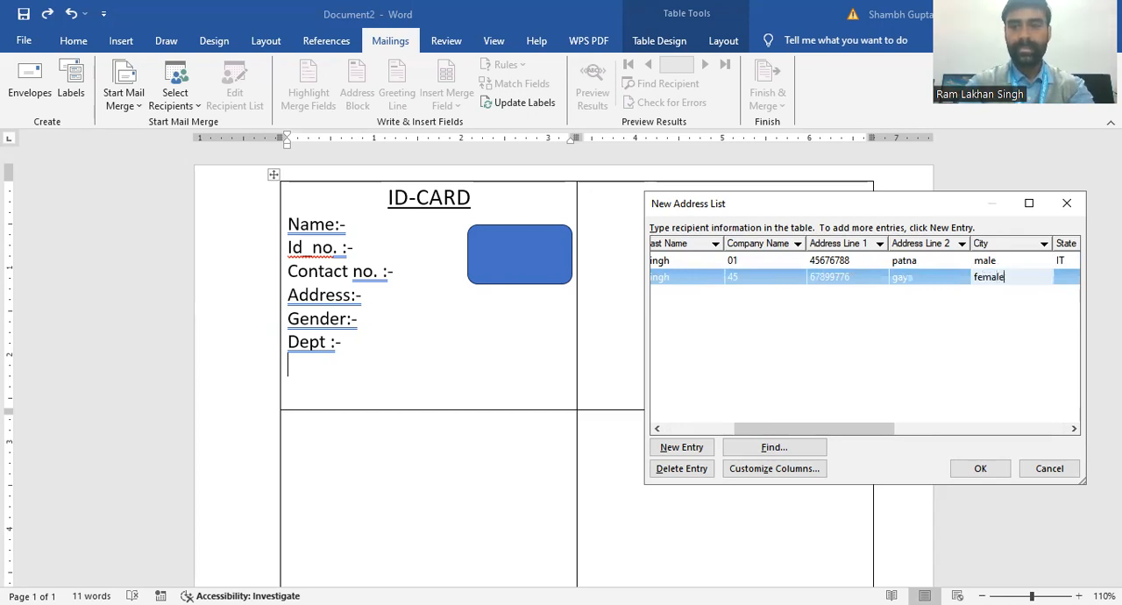
Step: Enter the department "accounts" under State for the second recipient
{"action": "left_click_drag", "start_coordinate": [1075, 428], "coordinate": [1075, 428]}
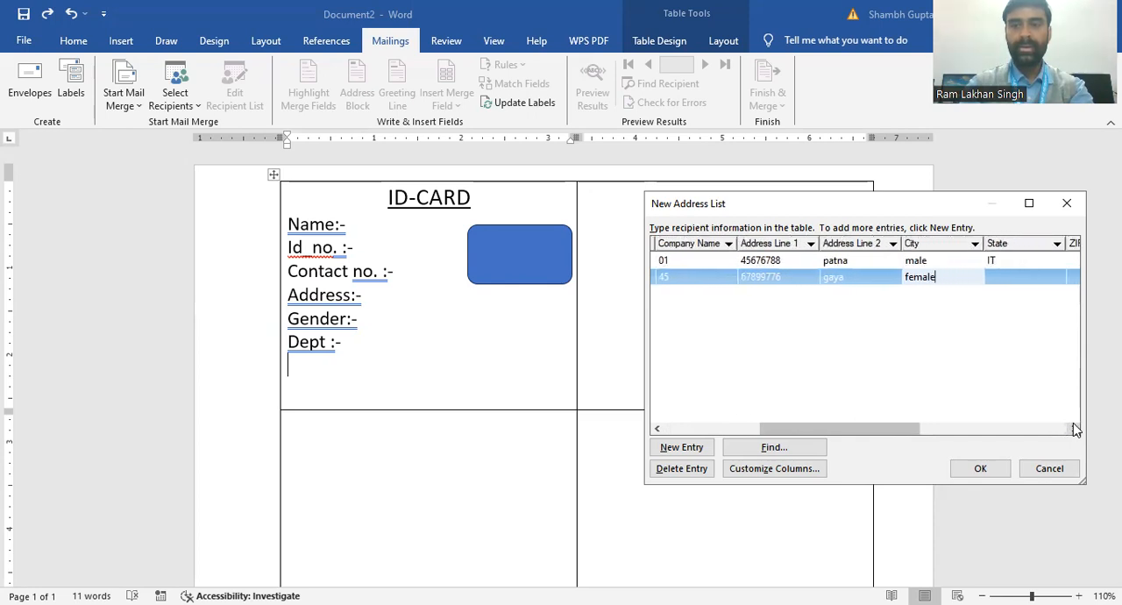
{"action": "left_click", "coordinate": [1046, 277]}
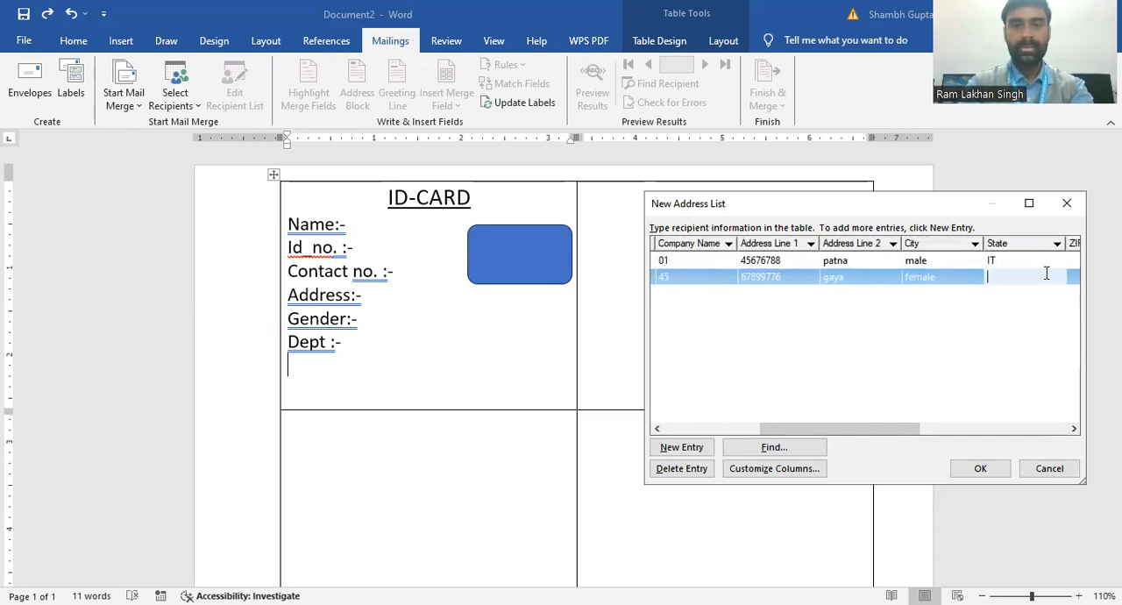
{"action": "type", "text": "accounts"}
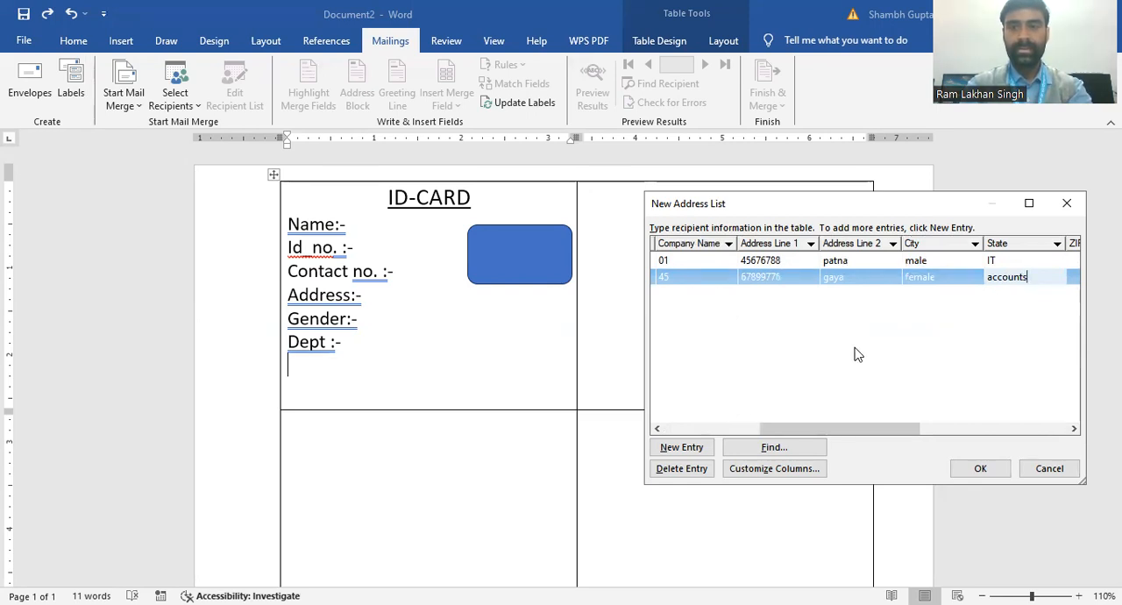
Step: Add a third recipient entry with the title "mr." and the recipient's first and last name
{"action": "left_click", "coordinate": [700, 448]}
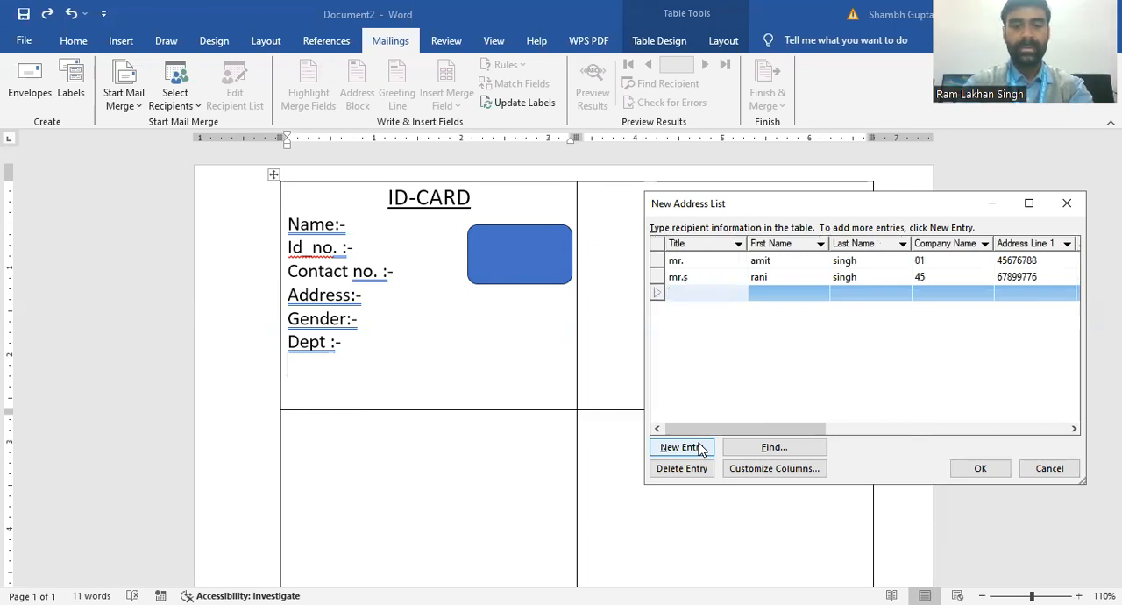
{"action": "type", "text": "mr."}
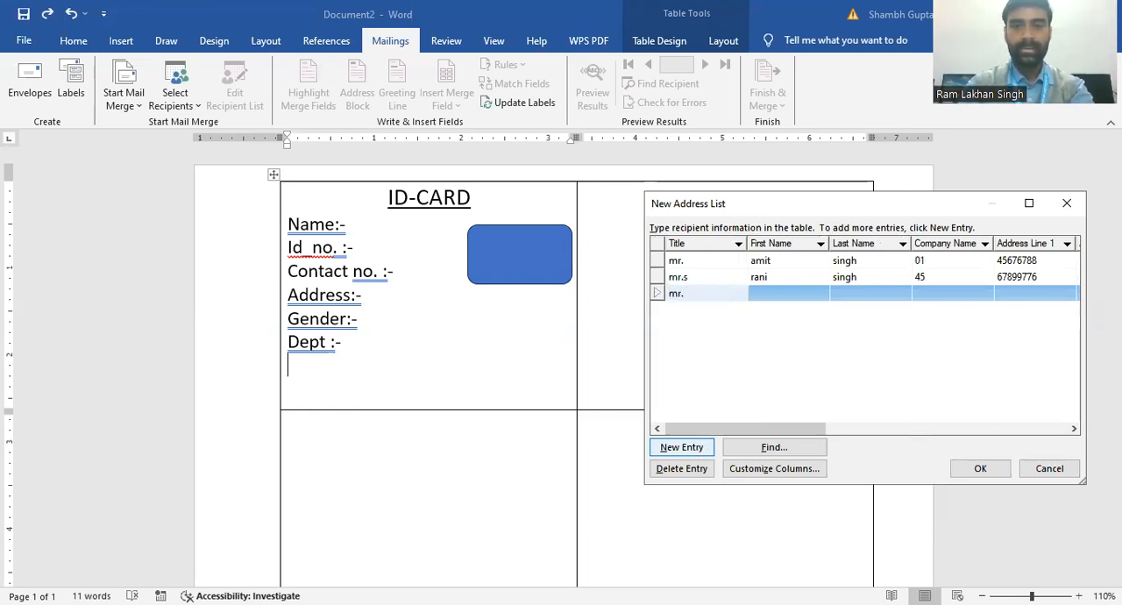
{"action": "left_click", "coordinate": [759, 293]}
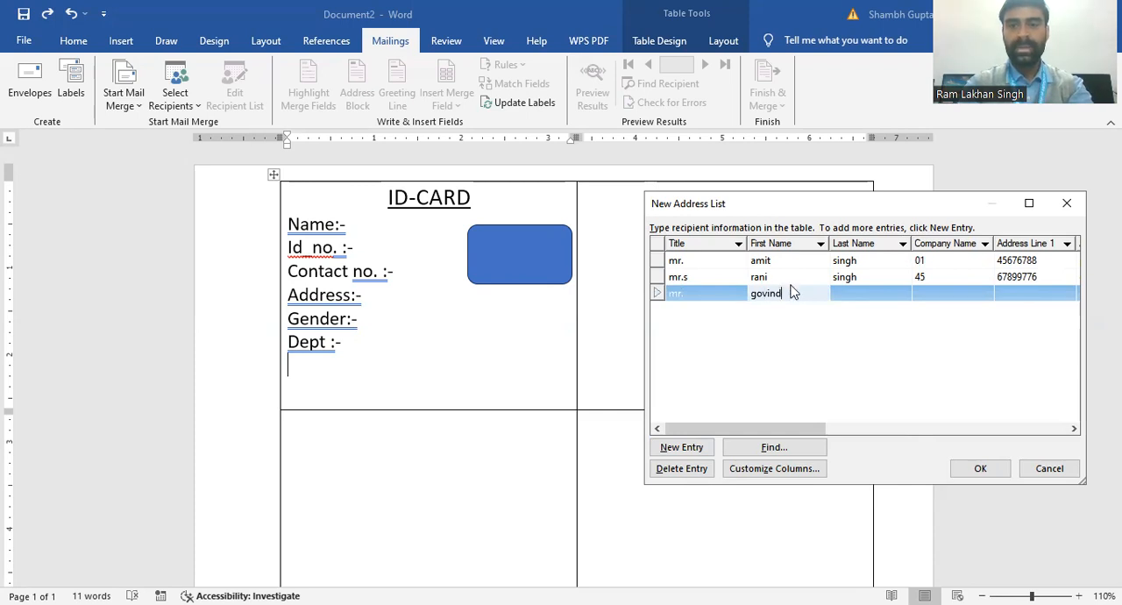
{"action": "left_click", "coordinate": [848, 298]}
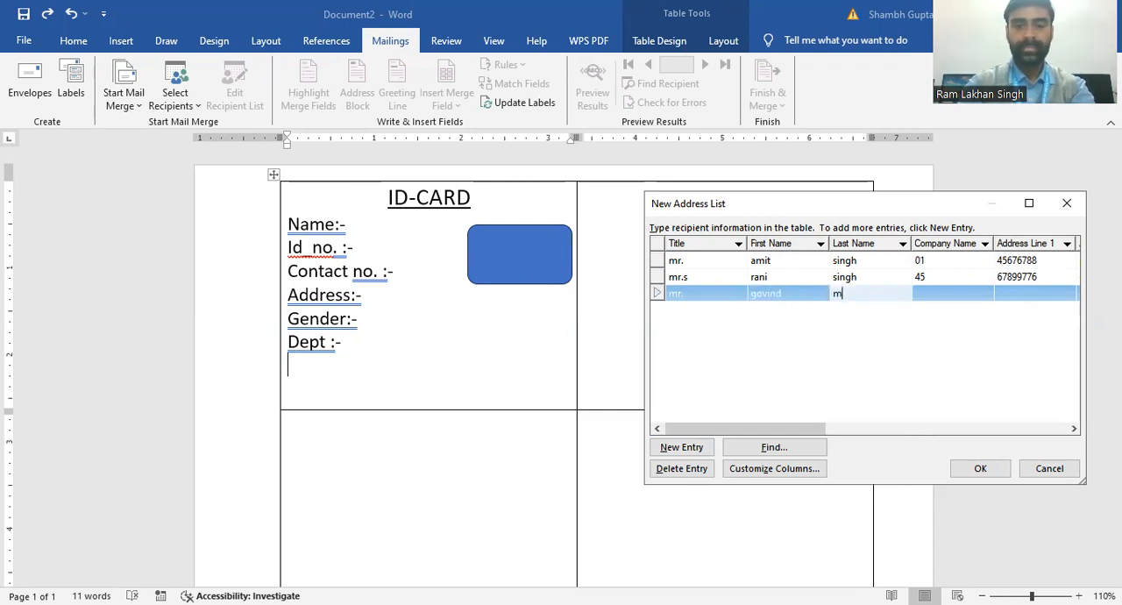
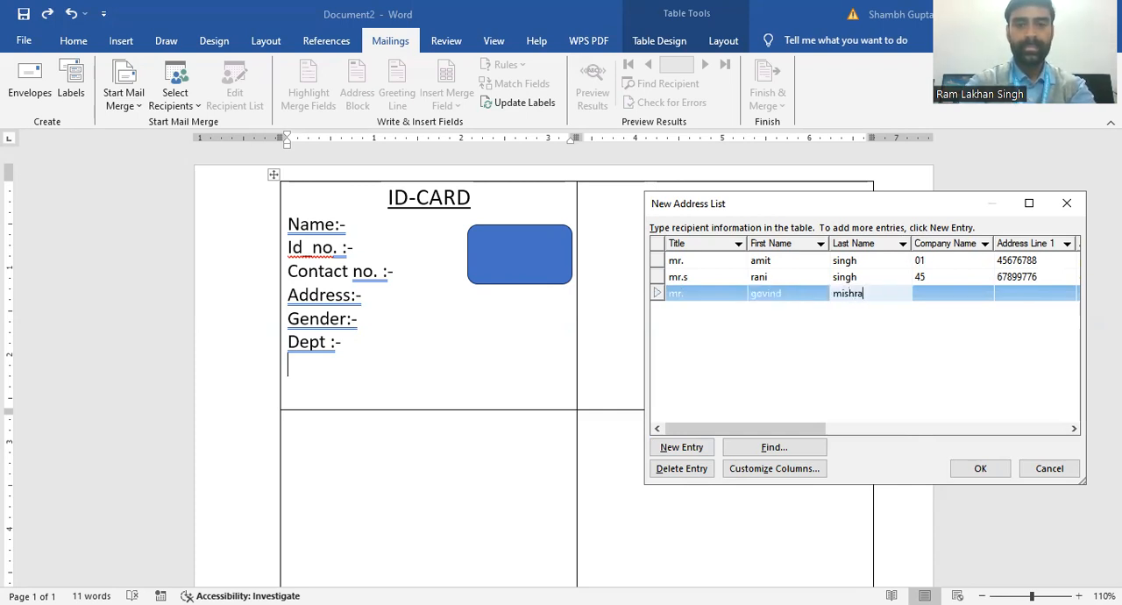
Step: Enter the third recipient's ID number under Company Name and contact number under Address Line 1
{"action": "left_click", "coordinate": [933, 295]}
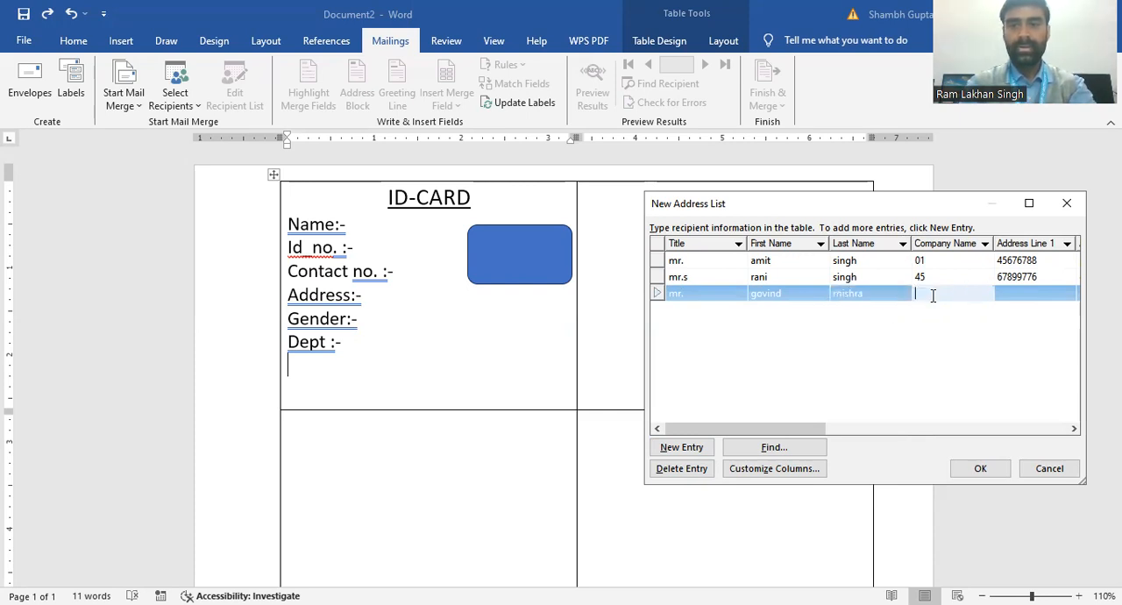
{"action": "type", "text": "78"}
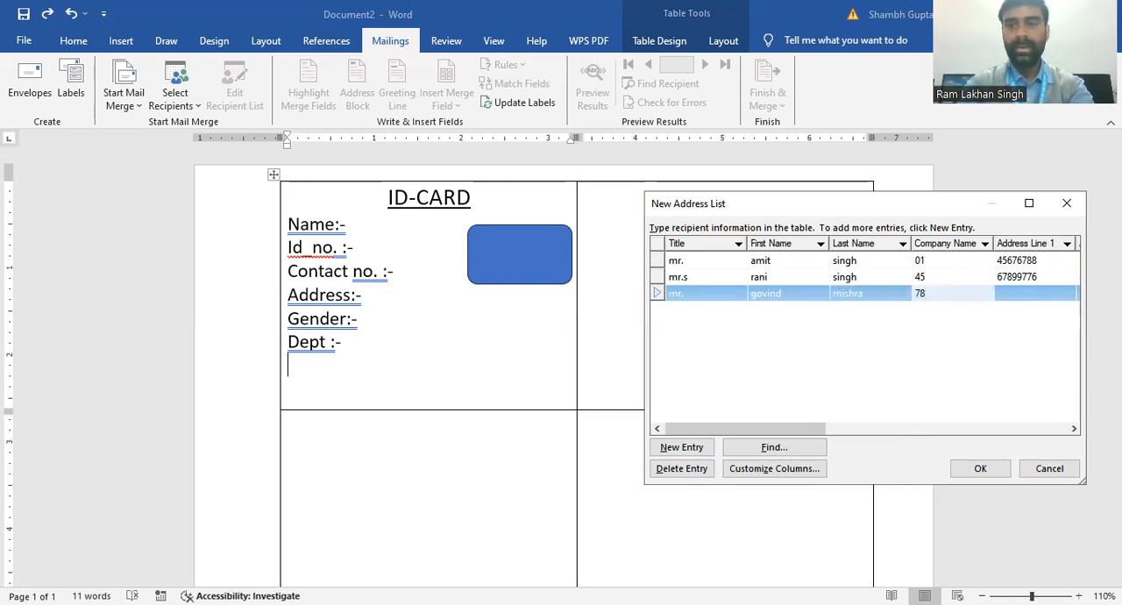
{"action": "left_click", "coordinate": [1014, 295]}
{"action": "type", "text": "567889900"}
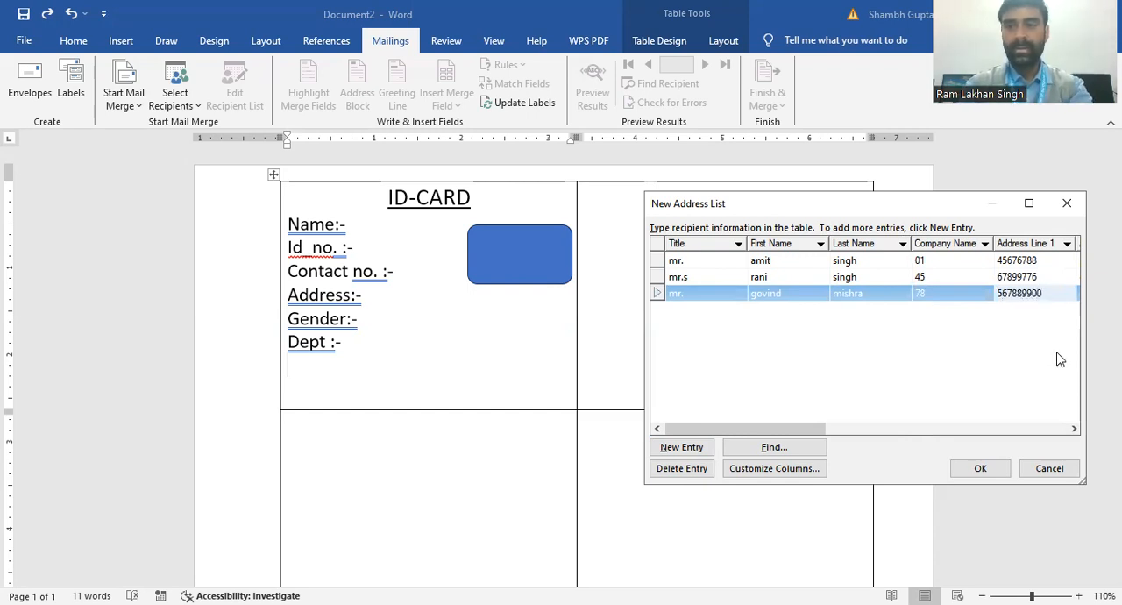
Step: Enter the third recipient's address under Address Line 2
{"action": "left_click", "coordinate": [1074, 428]}
{"action": "left_click", "coordinate": [1074, 428]}
{"action": "left_click", "coordinate": [1074, 427]}
{"action": "left_click", "coordinate": [1074, 428]}
{"action": "left_click", "coordinate": [1074, 428]}
{"action": "left_click", "coordinate": [1074, 428]}
{"action": "left_click", "coordinate": [1074, 428]}
{"action": "left_click", "coordinate": [1074, 427]}
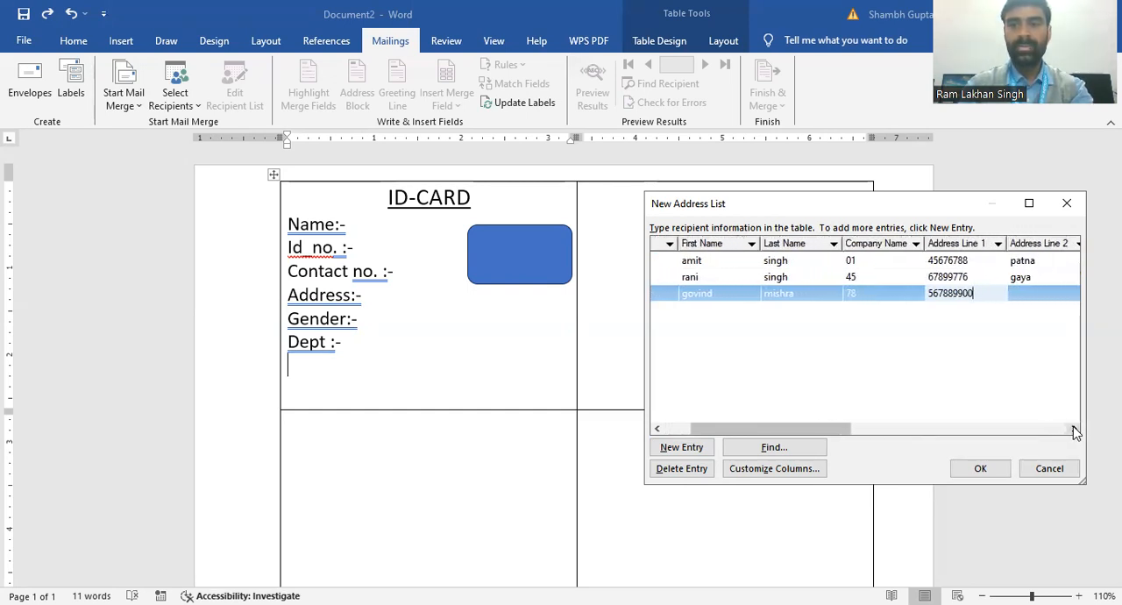
{"action": "left_click", "coordinate": [1021, 293]}
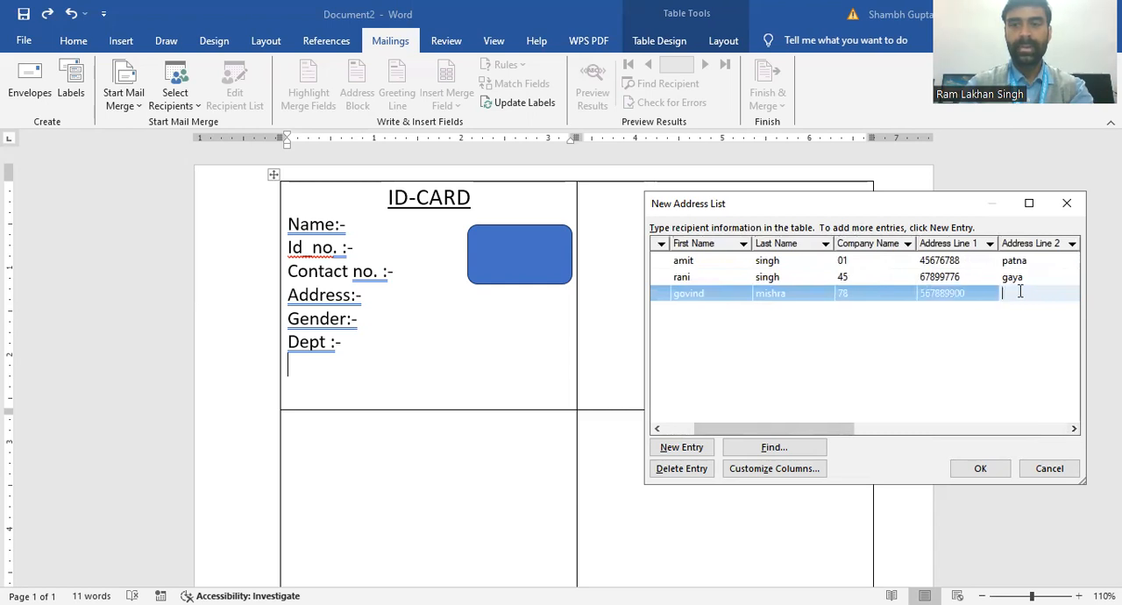
{"action": "type", "text": "bha"}
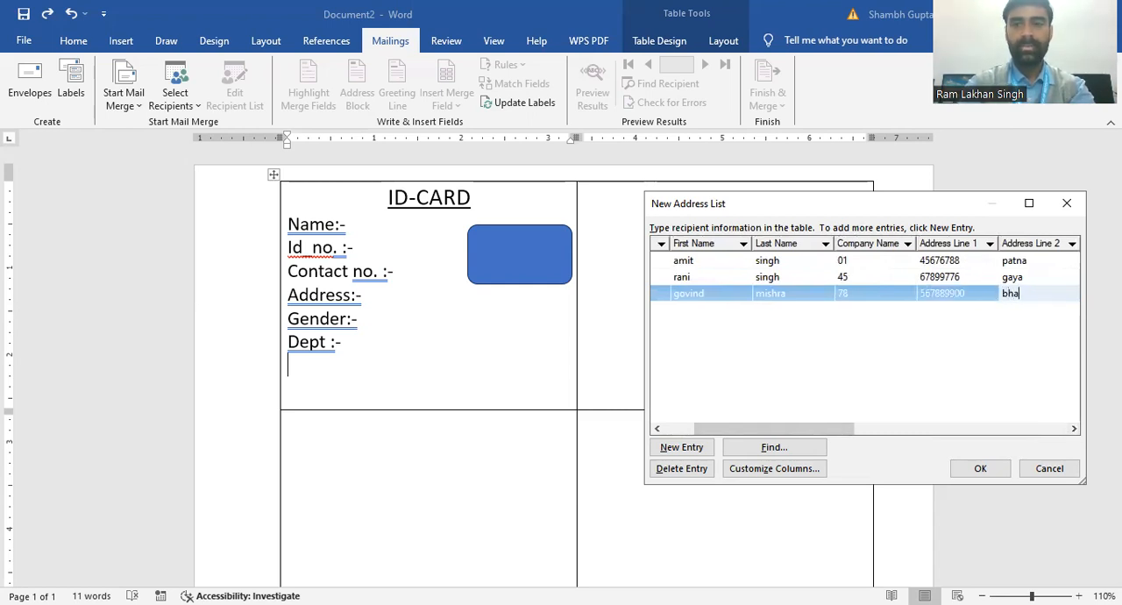
{"action": "type", "text": "g"}
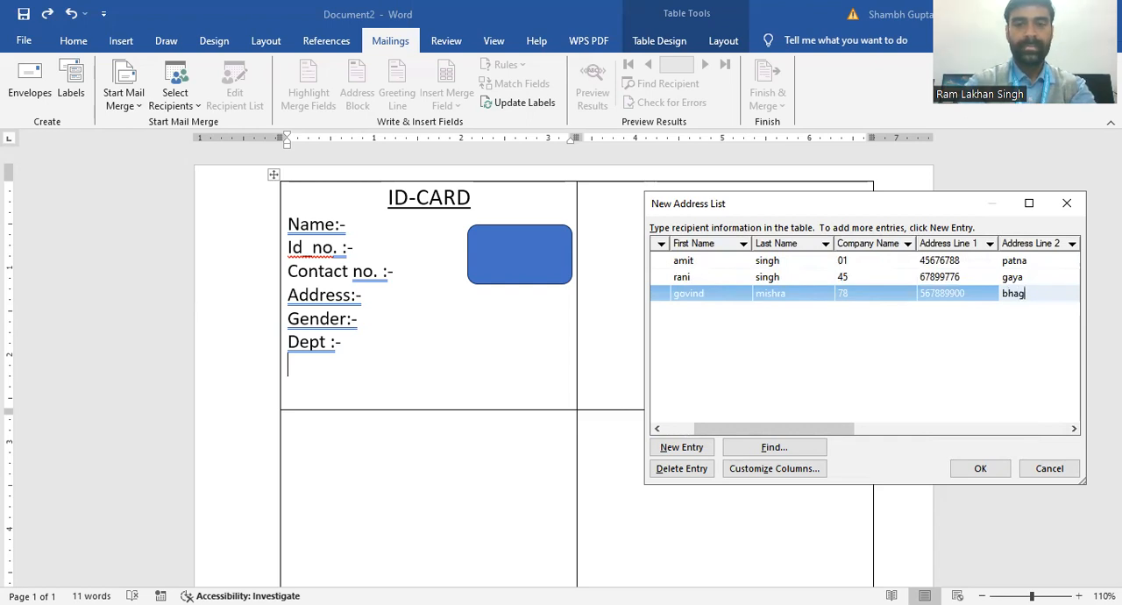
{"action": "type", "text": "alp"}
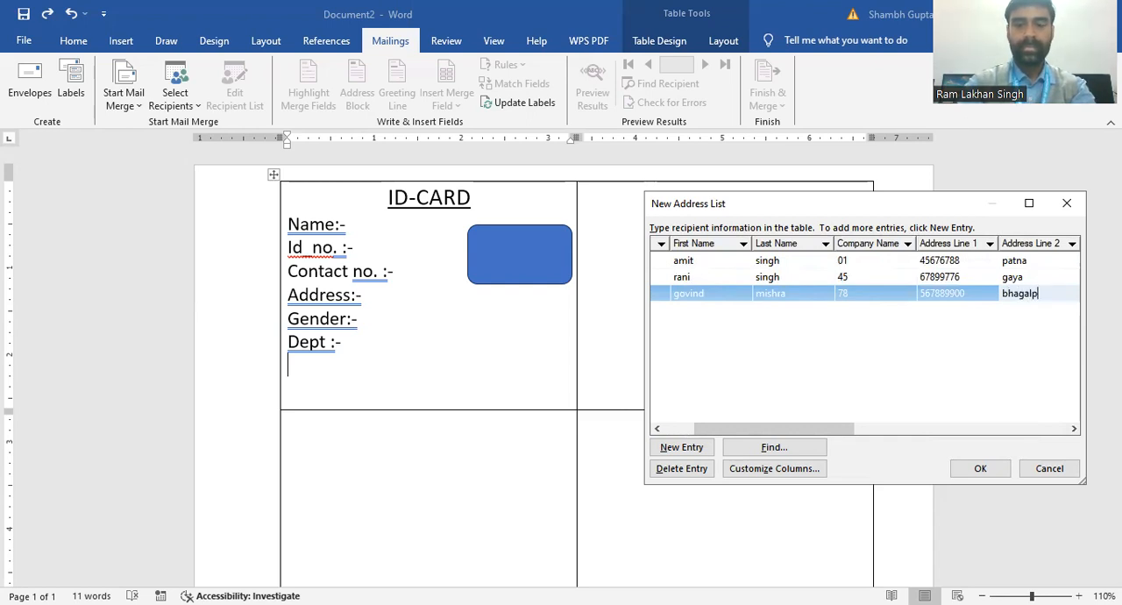
{"action": "type", "text": "ur"}
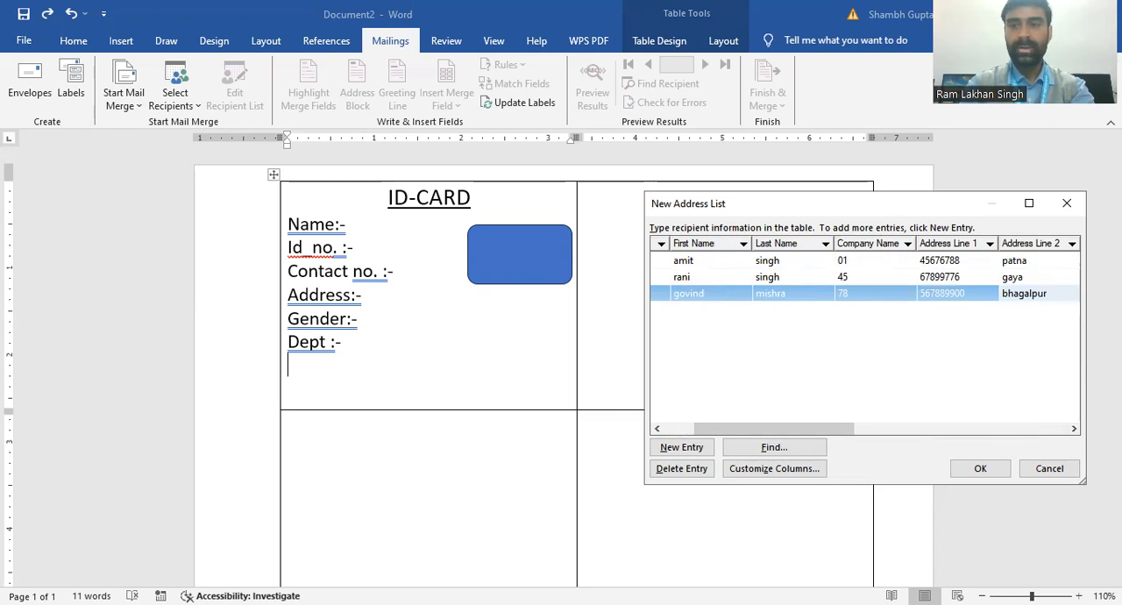
Step: Enter the gender "male" under City for the third recipient
{"action": "left_click", "coordinate": [1074, 429]}
{"action": "left_click", "coordinate": [1075, 429]}
{"action": "left_click", "coordinate": [1075, 430]}
{"action": "left_click", "coordinate": [1075, 430]}
{"action": "left_click", "coordinate": [1074, 429]}
{"action": "left_click", "coordinate": [1075, 430]}
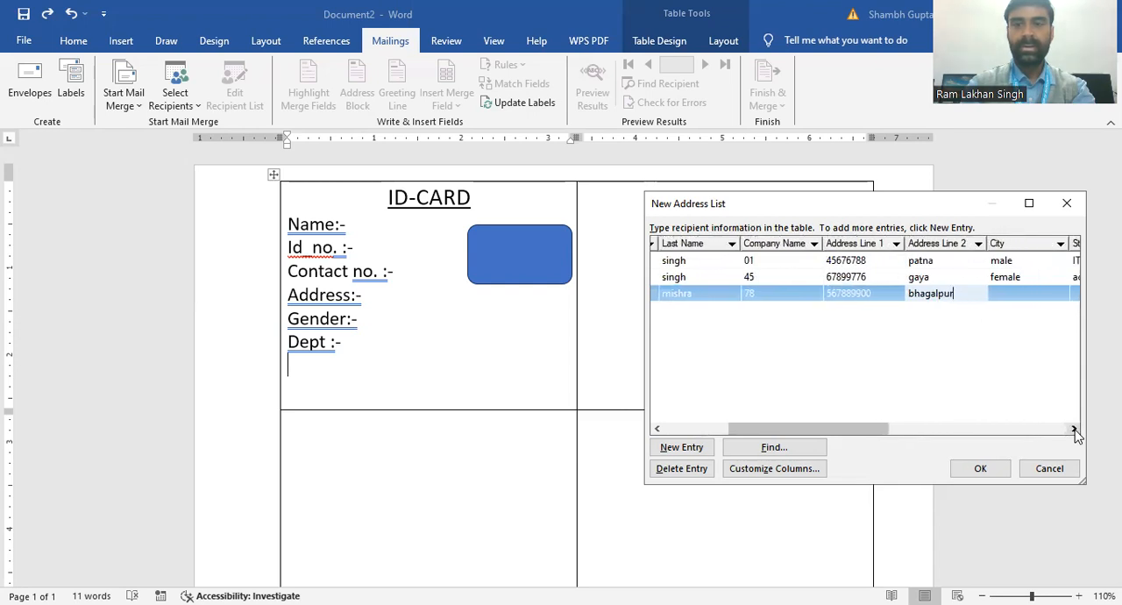
{"action": "left_click", "coordinate": [1006, 291]}
{"action": "type", "text": "male"}
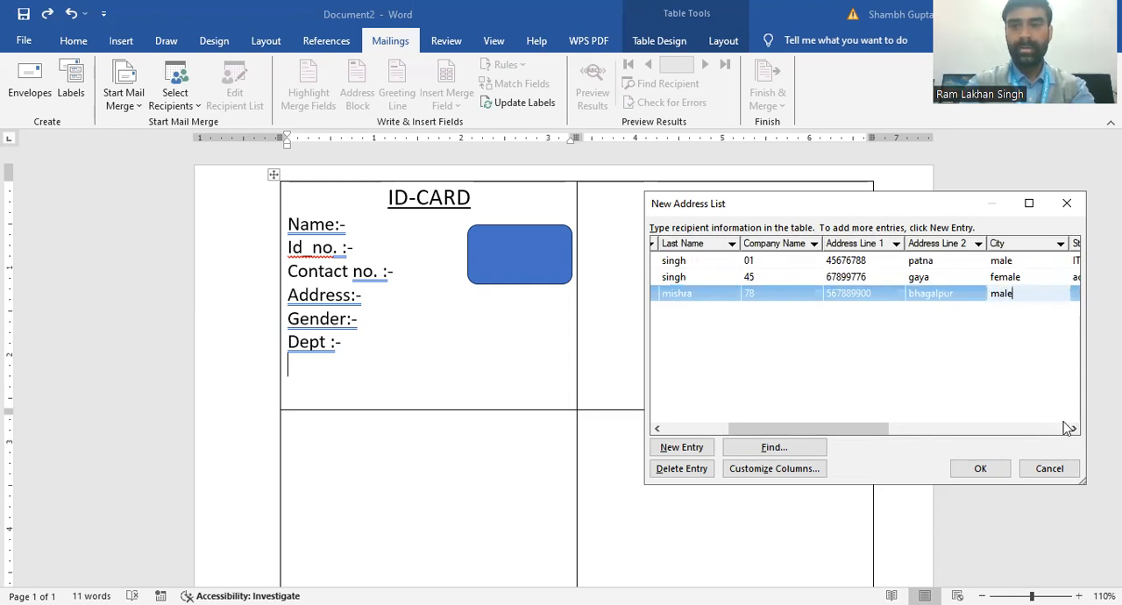
Step: Enter the department "management" under State for the third recipient
{"action": "left_click_drag", "start_coordinate": [1071, 430], "coordinate": [1071, 429]}
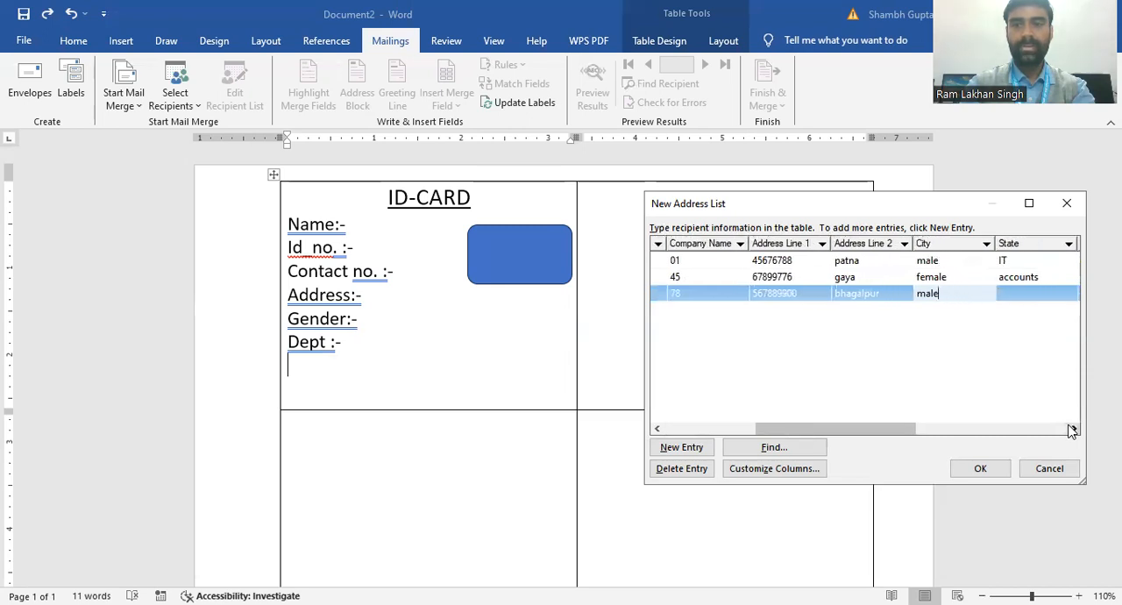
{"action": "left_click", "coordinate": [1036, 292]}
{"action": "type", "text": "manage"}
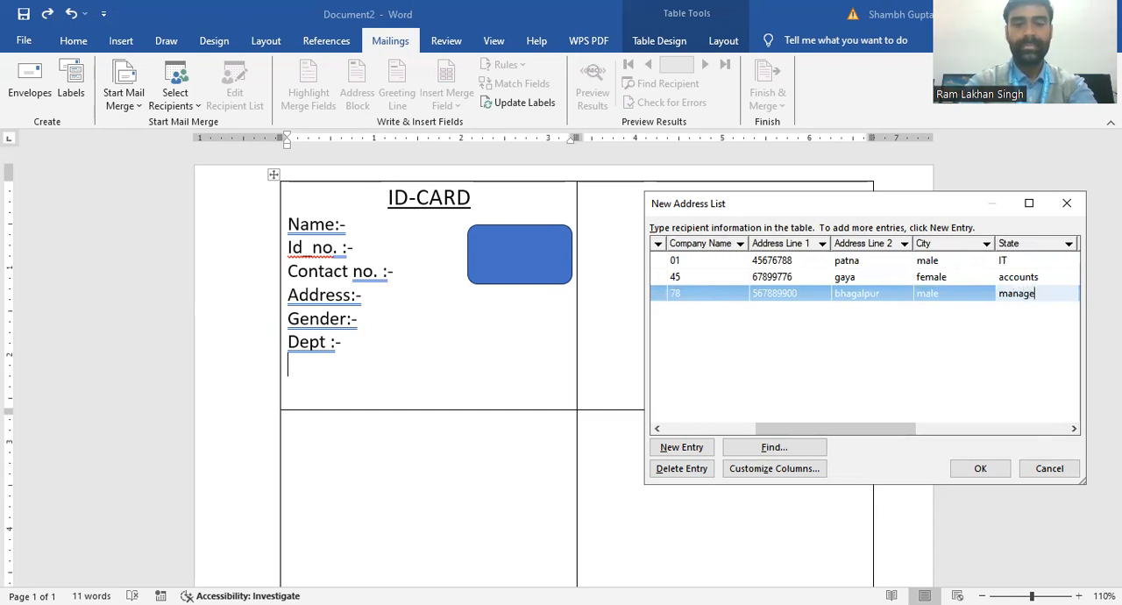
{"action": "type", "text": "ment"}
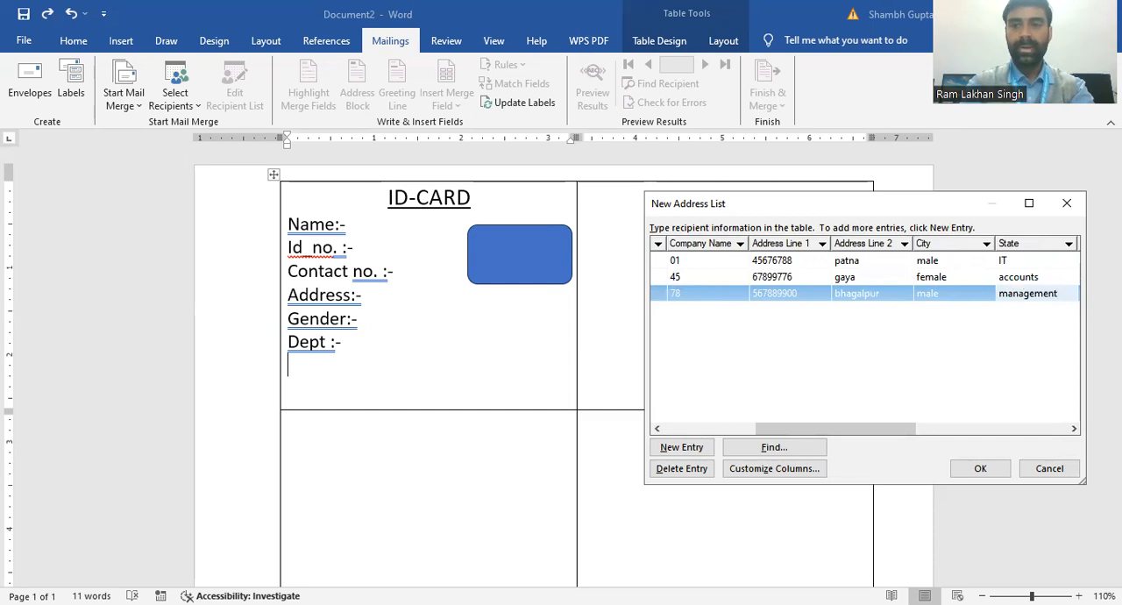
Step: Add a fourth recipient entry with the title "mr." and the recipient's first and last name
{"action": "left_click", "coordinate": [691, 449]}
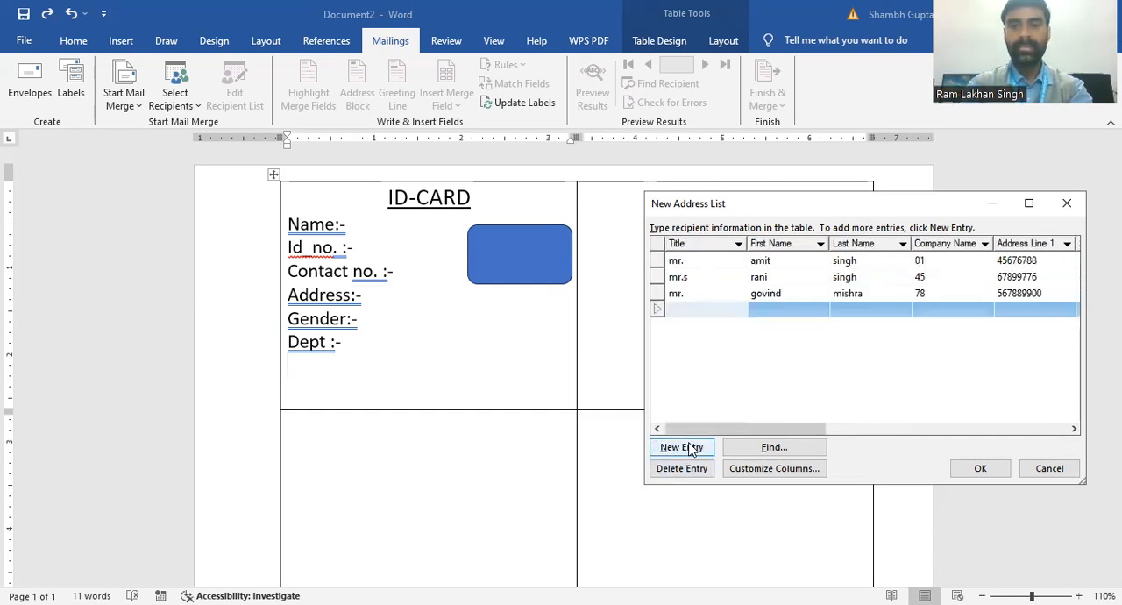
{"action": "type", "text": "m"}
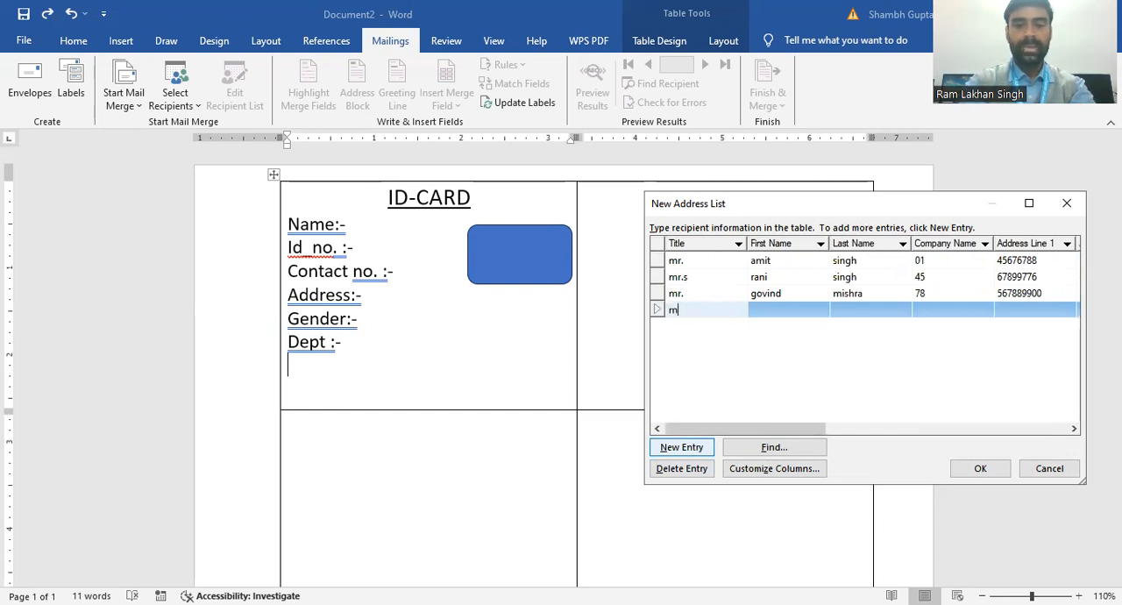
{"action": "type", "text": "r."}
{"action": "left_click", "coordinate": [767, 304]}
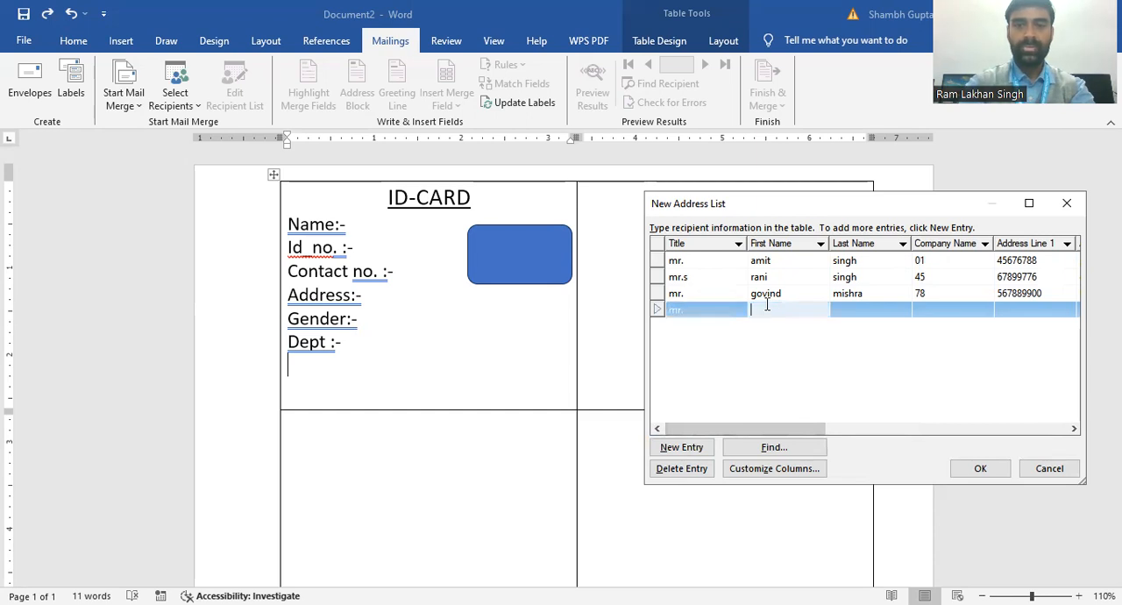
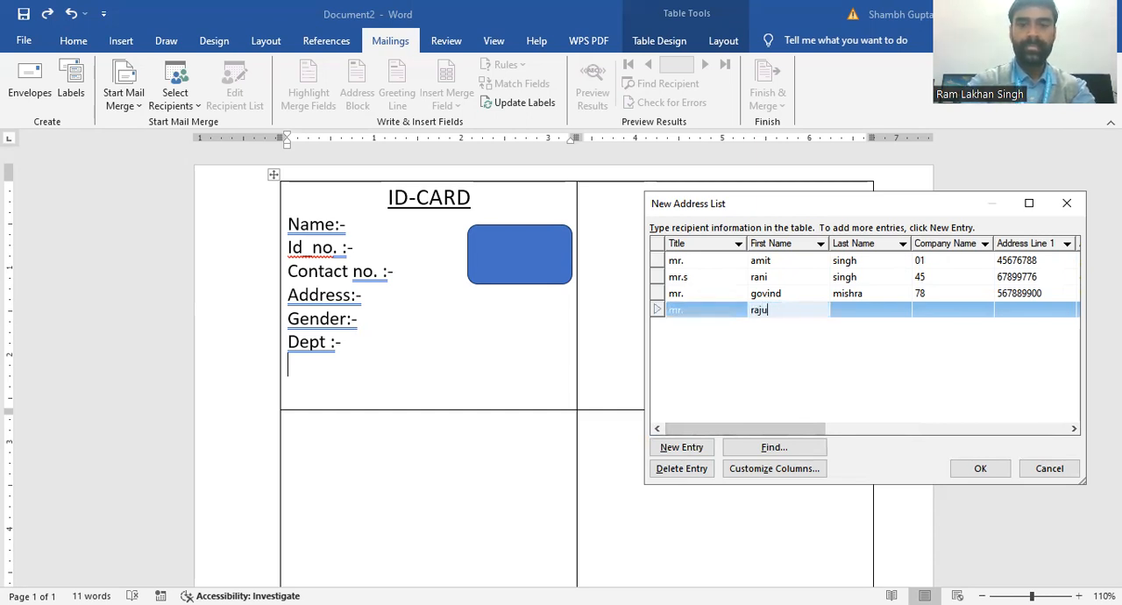
{"action": "left_click", "coordinate": [853, 308]}
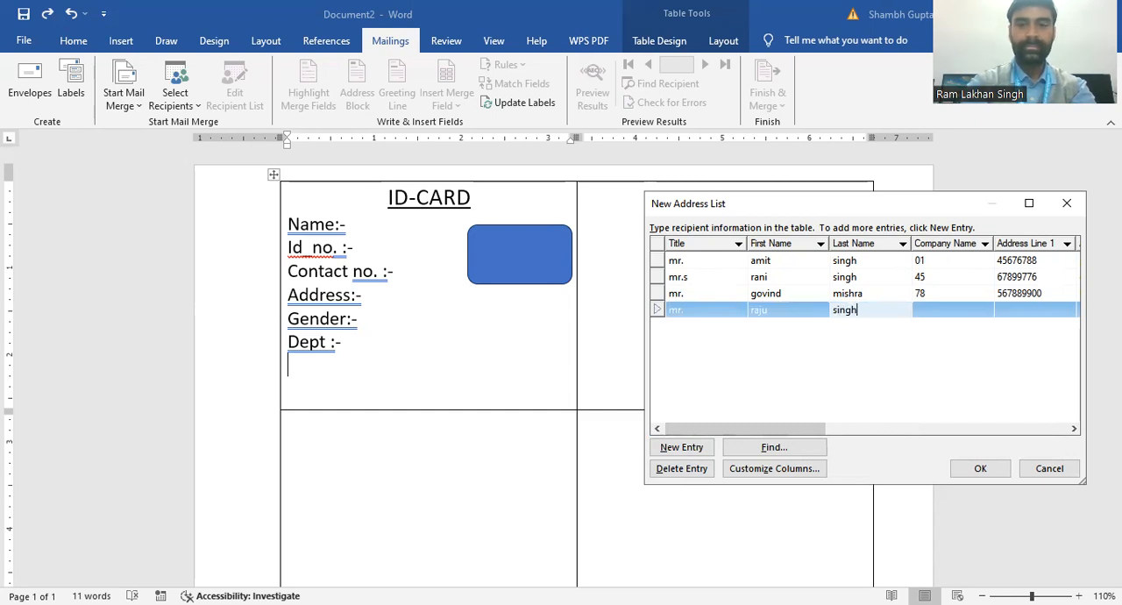
Step: Enter the fourth recipient's ID number under Company Name and contact number under Address Line 1
{"action": "left_click", "coordinate": [930, 317]}
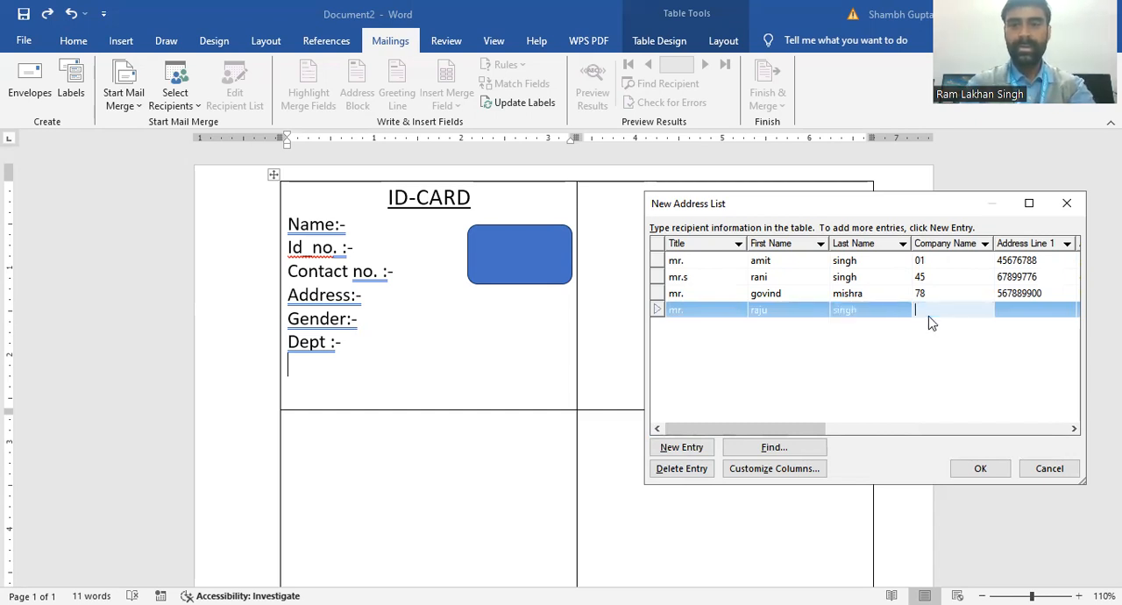
{"action": "type", "text": "78"}
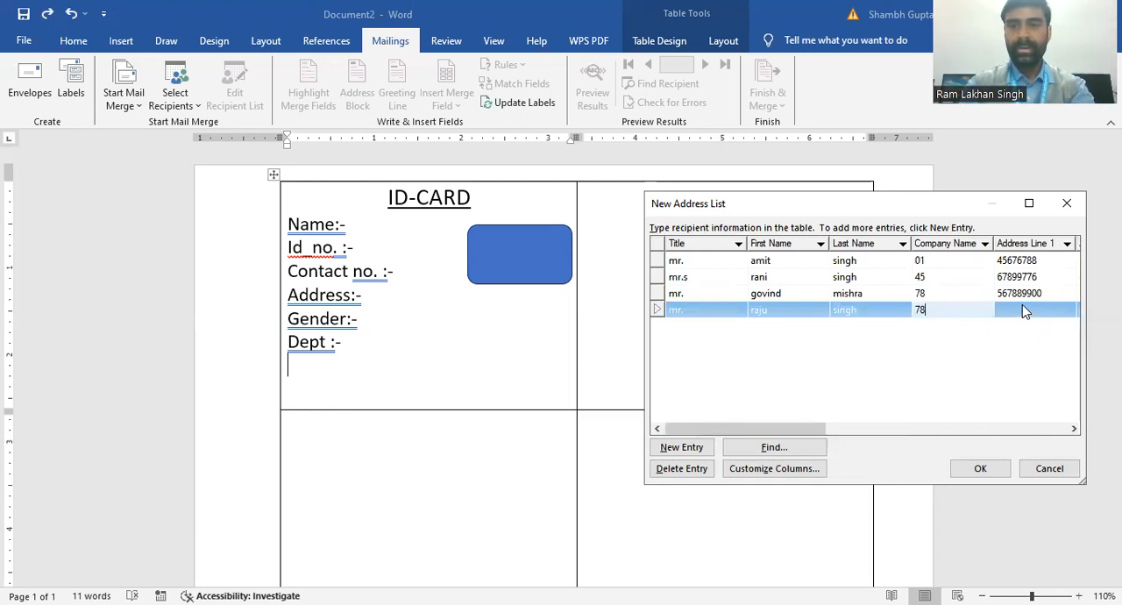
{"action": "left_click", "coordinate": [1022, 306]}
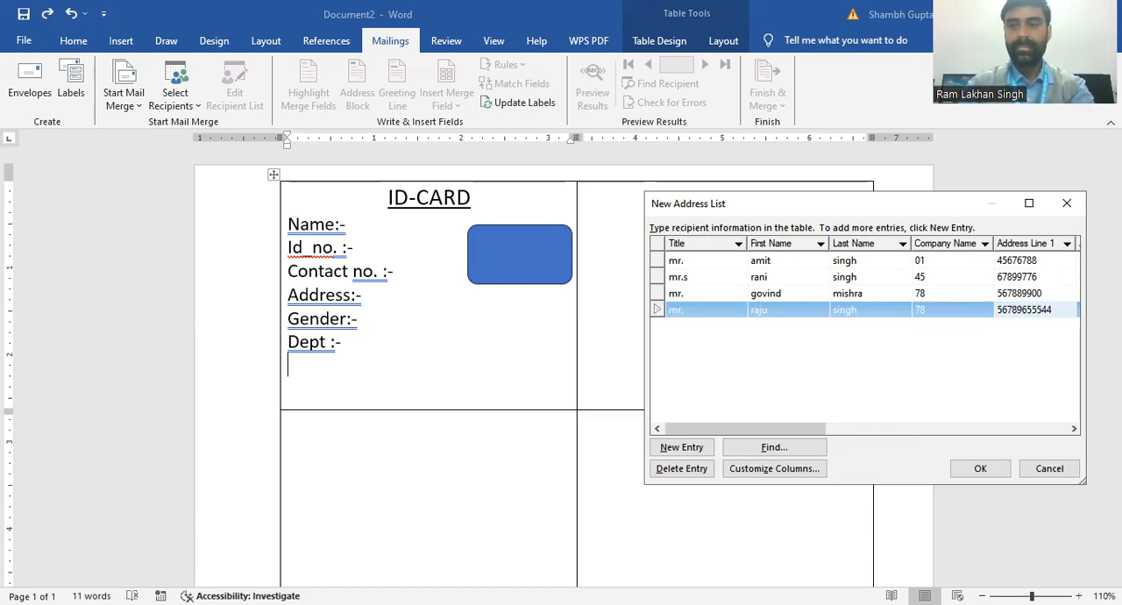
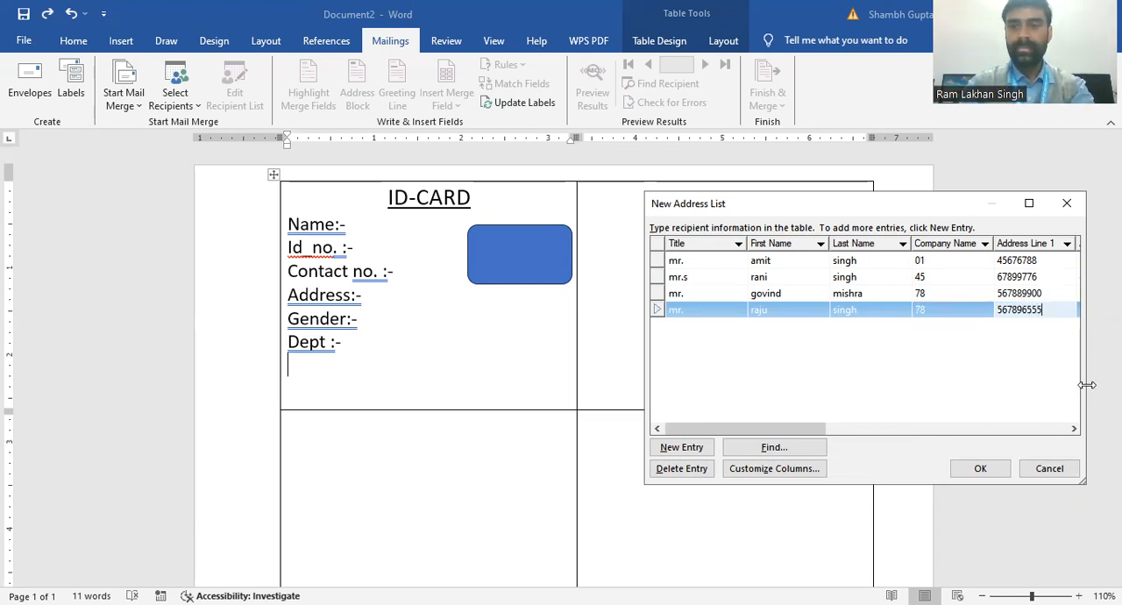
Step: Enter the fourth recipient's address under Address Line 2
{"action": "left_click", "coordinate": [1073, 428]}
{"action": "left_click", "coordinate": [1070, 430]}
{"action": "left_click", "coordinate": [1070, 430]}
{"action": "left_click", "coordinate": [1069, 431]}
{"action": "left_click", "coordinate": [1069, 431]}
{"action": "left_click", "coordinate": [1073, 429]}
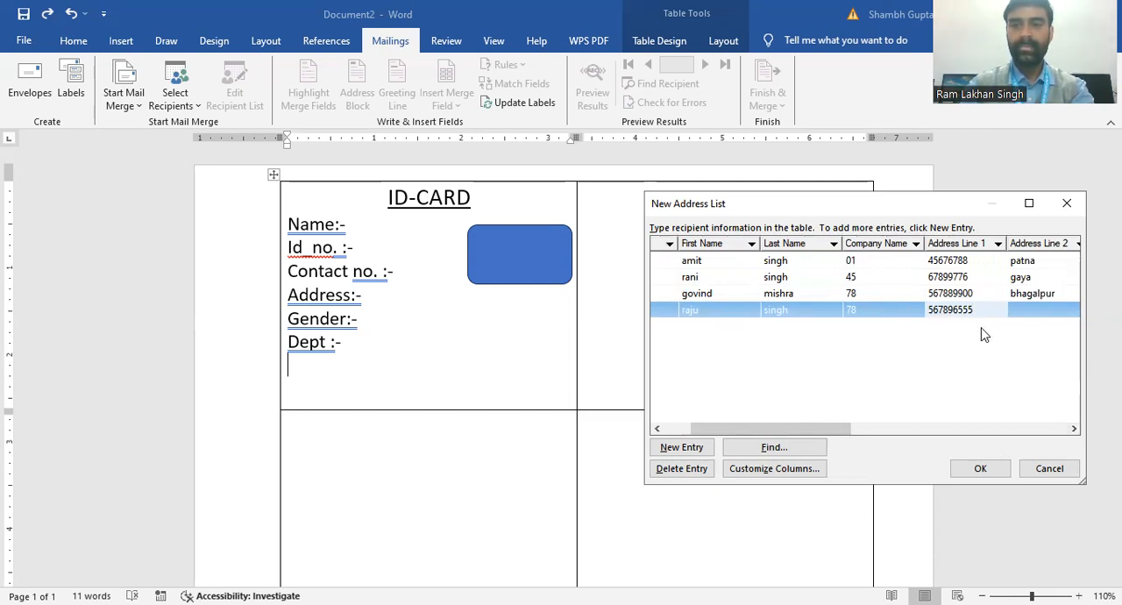
{"action": "left_click", "coordinate": [1046, 311]}
{"action": "type", "text": "p"}
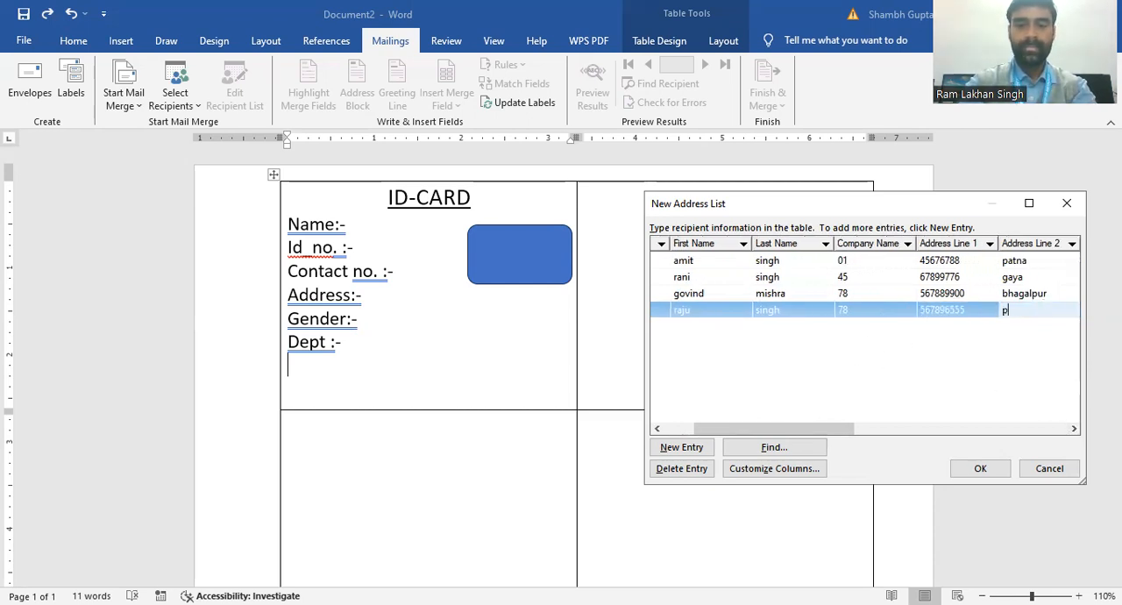
{"action": "type", "text": "atna"}
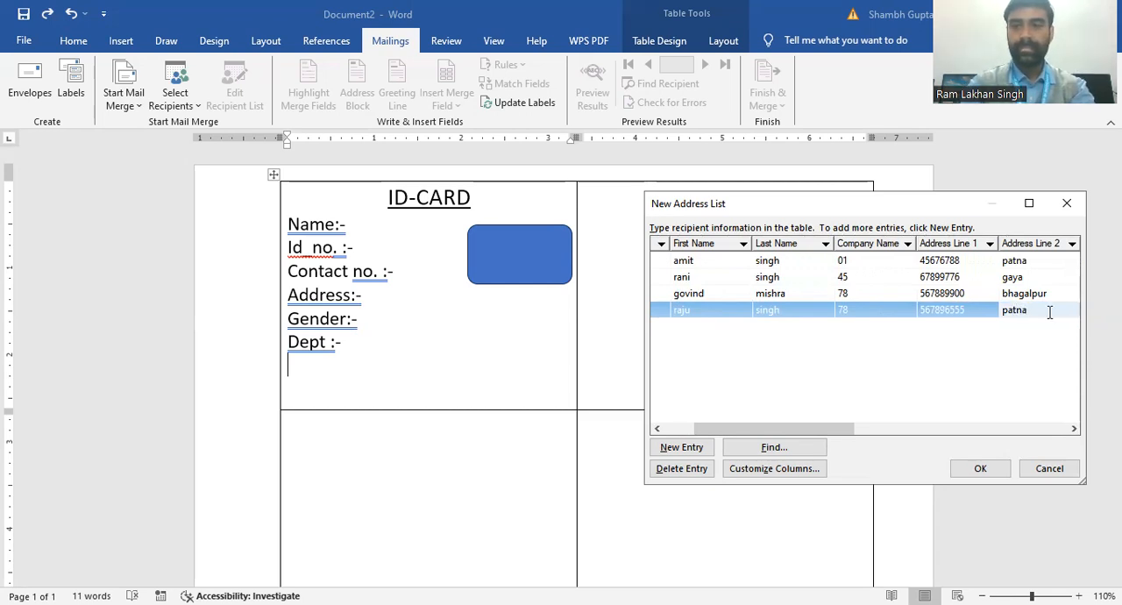
Step: Enter the gender "male" under City for the fourth recipient
{"action": "left_click", "coordinate": [1075, 430]}
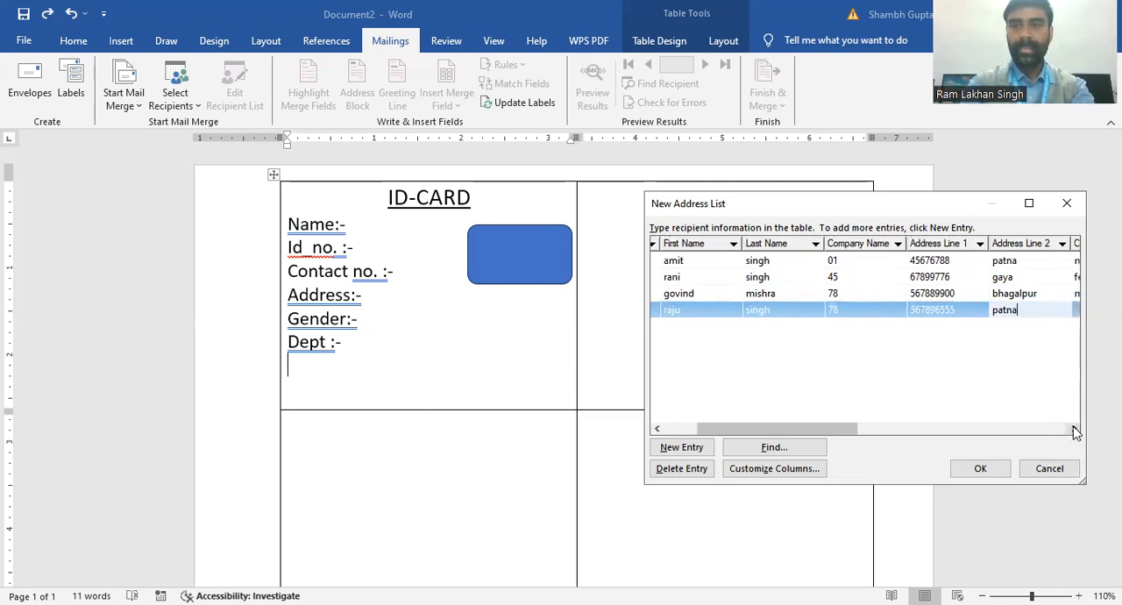
{"action": "left_click", "coordinate": [1074, 430]}
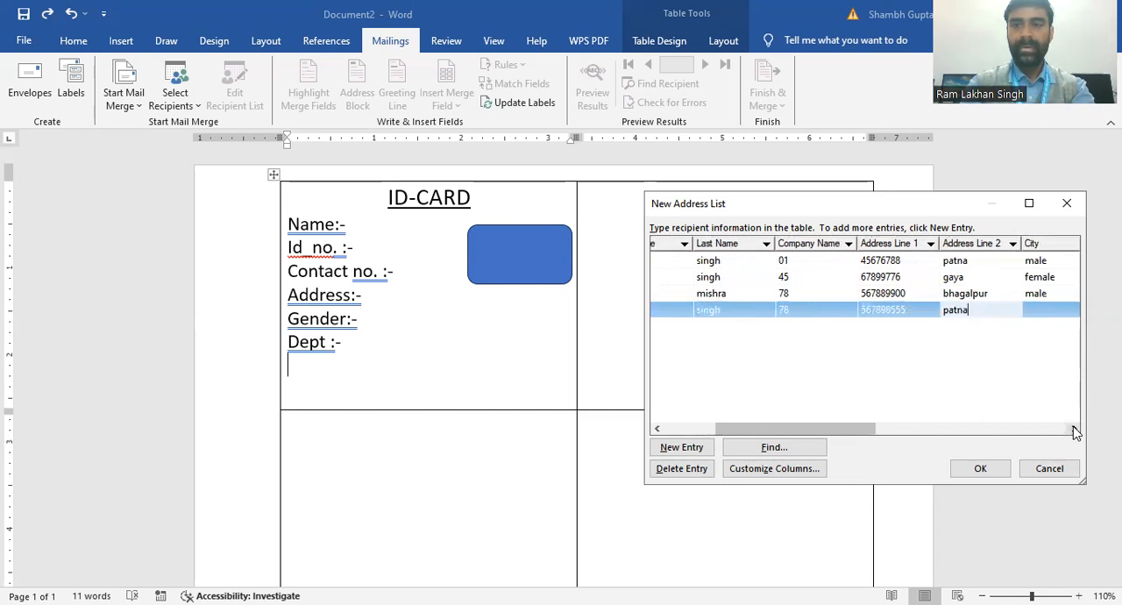
{"action": "left_click", "coordinate": [1052, 316]}
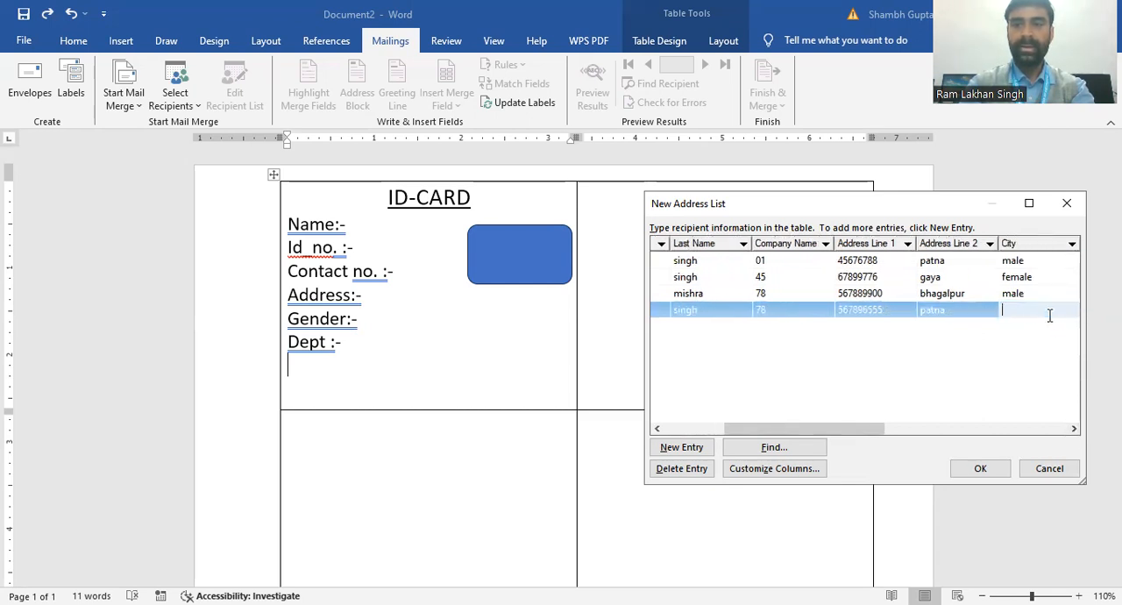
{"action": "type", "text": "male"}
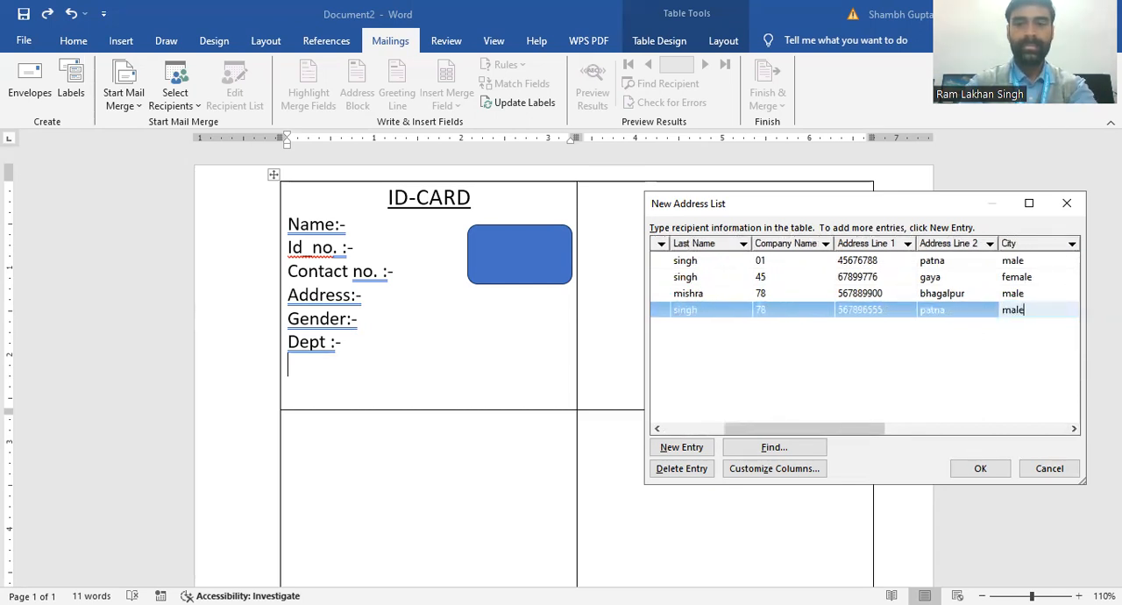
Step: Enter the department "IT" under State for the fourth recipient
{"action": "left_click", "coordinate": [1074, 429]}
{"action": "left_click", "coordinate": [1075, 429]}
{"action": "left_click", "coordinate": [1075, 429]}
{"action": "left_click", "coordinate": [1075, 429]}
{"action": "left_click", "coordinate": [1075, 429]}
{"action": "left_click", "coordinate": [1075, 429]}
{"action": "left_click", "coordinate": [1075, 428]}
{"action": "left_click", "coordinate": [1075, 428]}
{"action": "left_click", "coordinate": [1035, 311]}
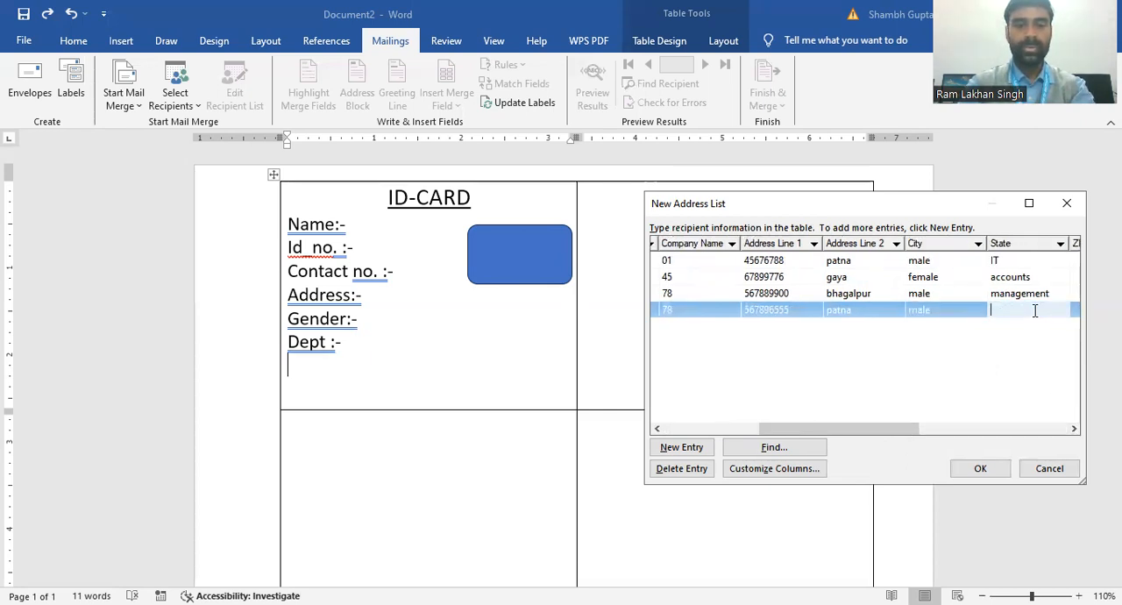
{"action": "type", "text": "co"}
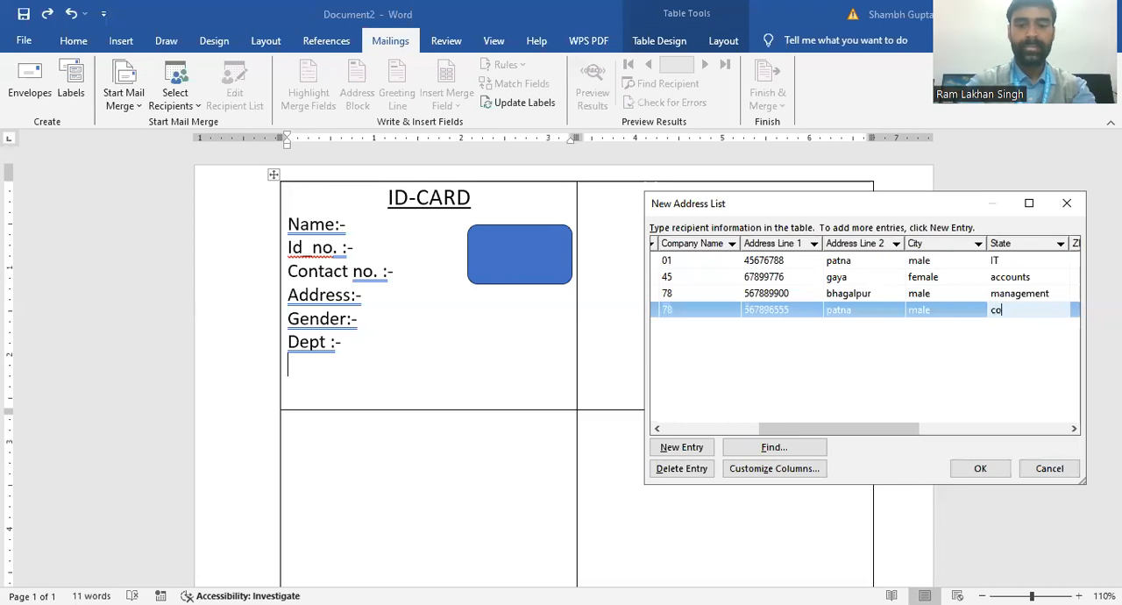
{"action": "key", "text": "BackSpace"}
{"action": "key", "text": "BackSpace"}
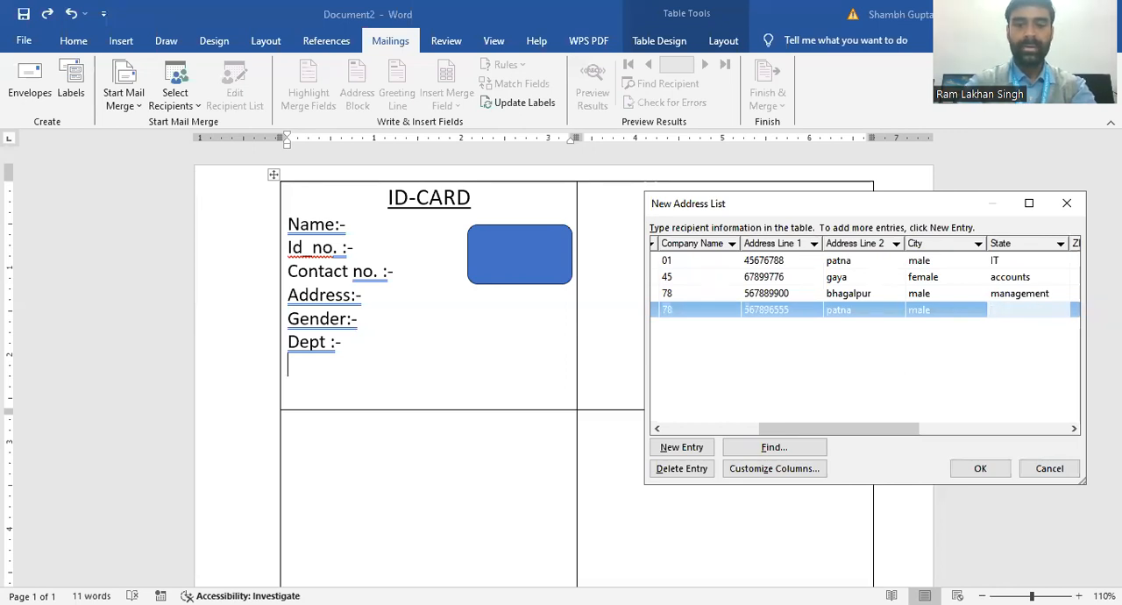
{"action": "type", "text": "IT"}
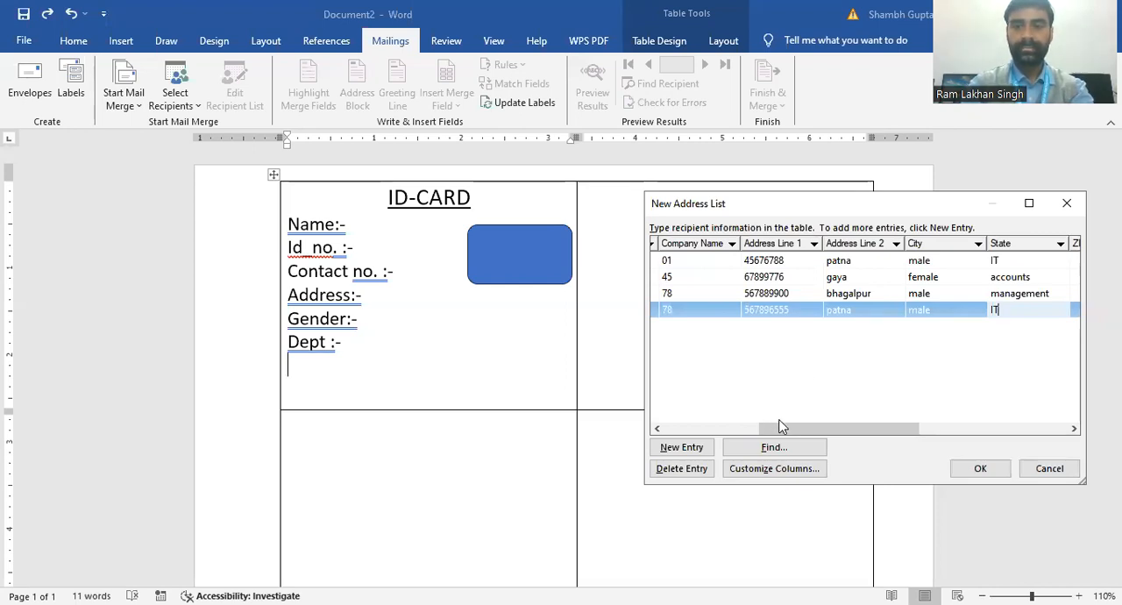
Step: Add a fifth recipient entry with the title "mrs" and the recipient's first and last name
{"action": "left_click_drag", "start_coordinate": [783, 428], "coordinate": [646, 438]}
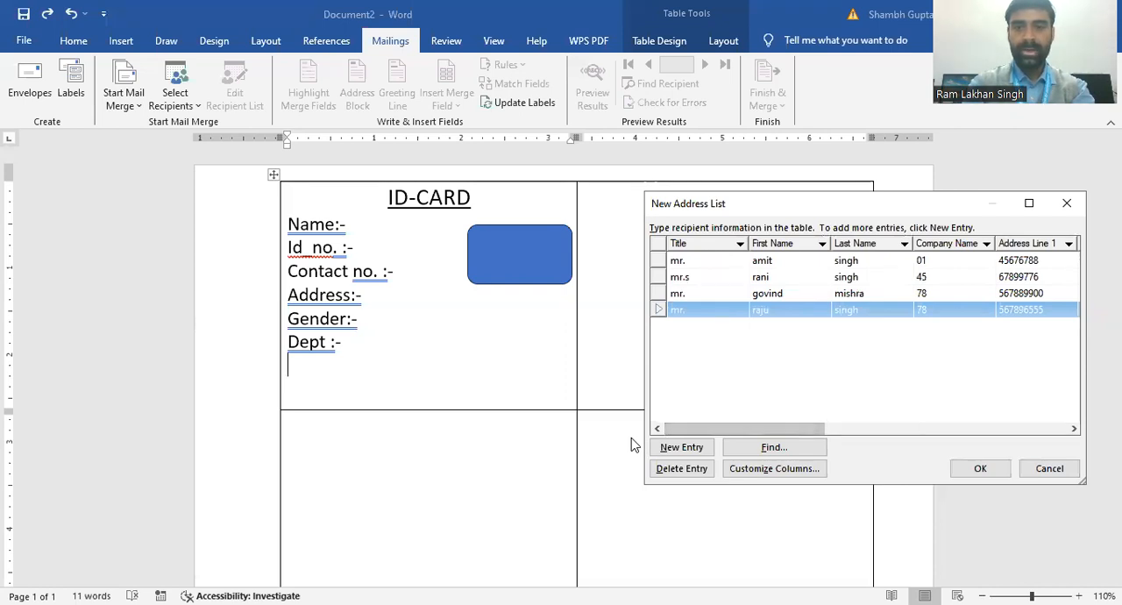
{"action": "left_click", "coordinate": [701, 450]}
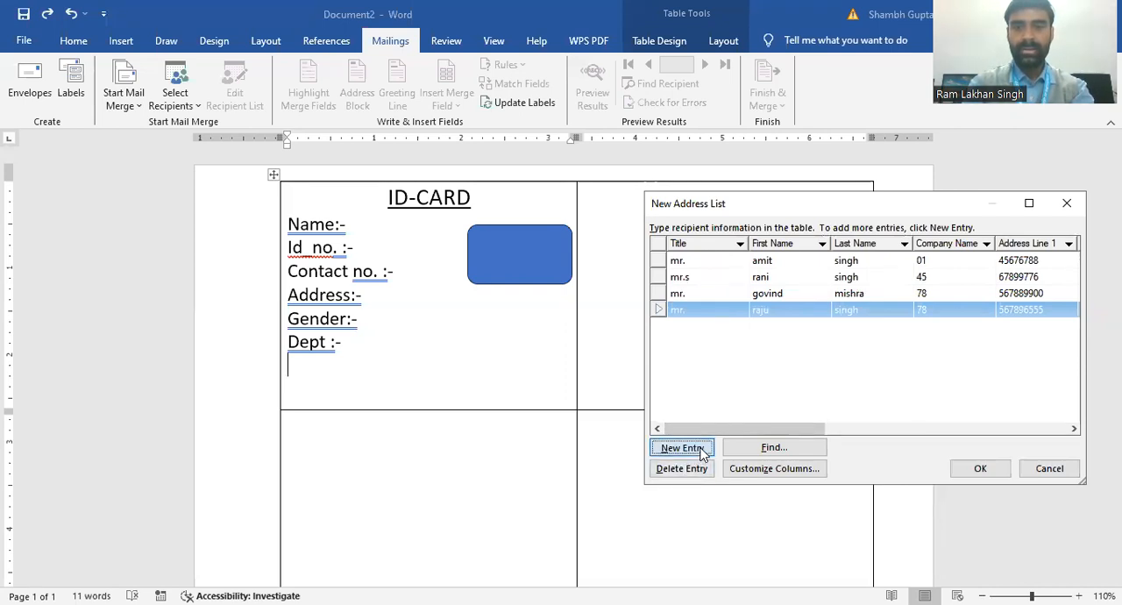
{"action": "type", "text": "mrs"}
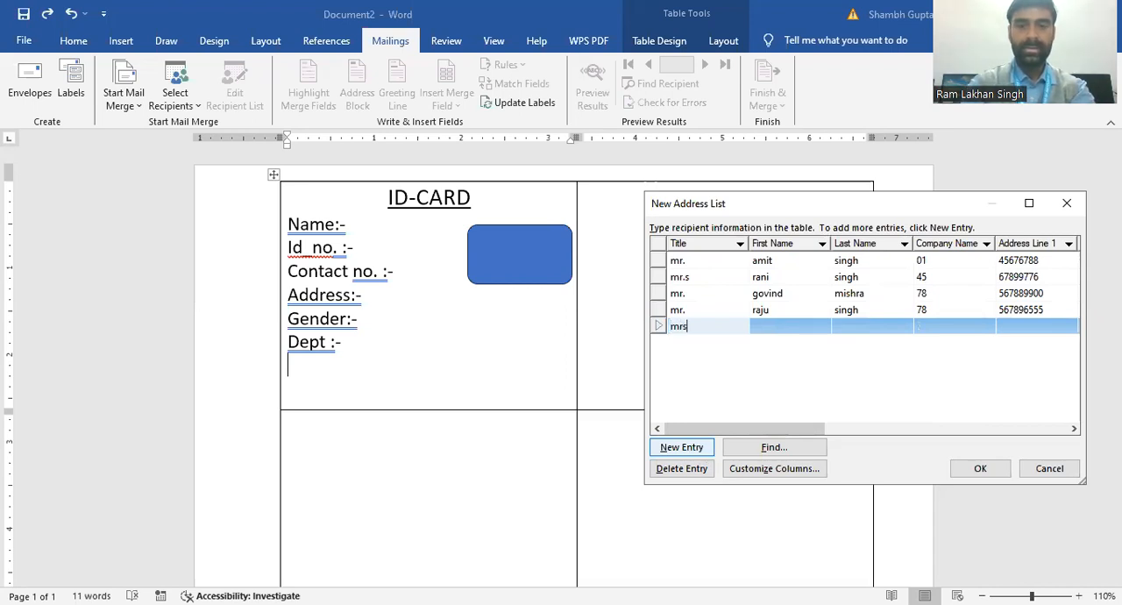
{"action": "left_click", "coordinate": [769, 329]}
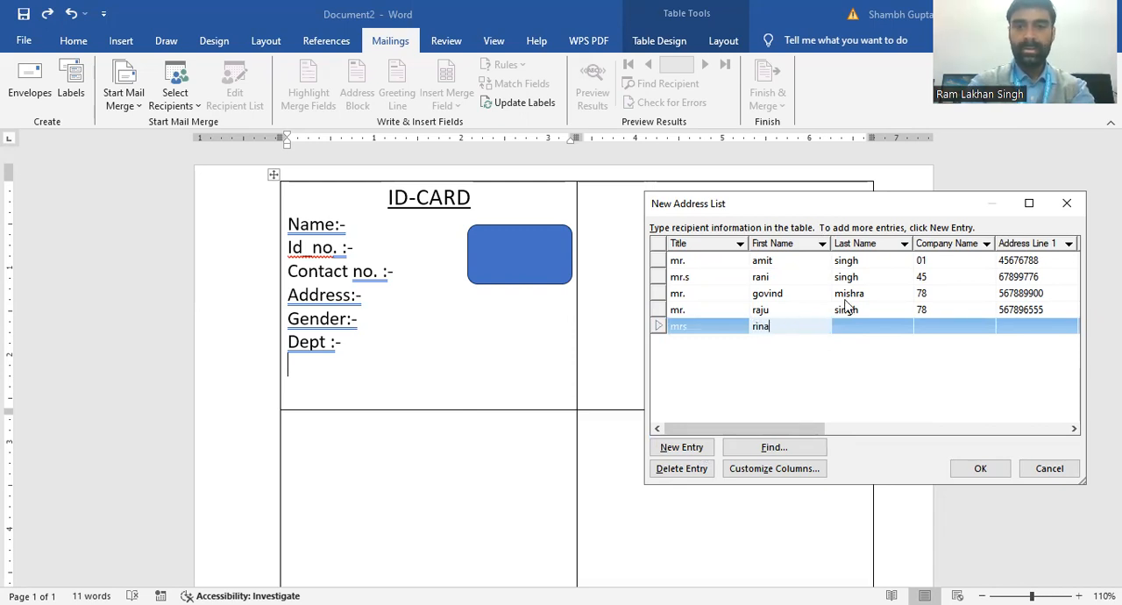
{"action": "left_click", "coordinate": [857, 334]}
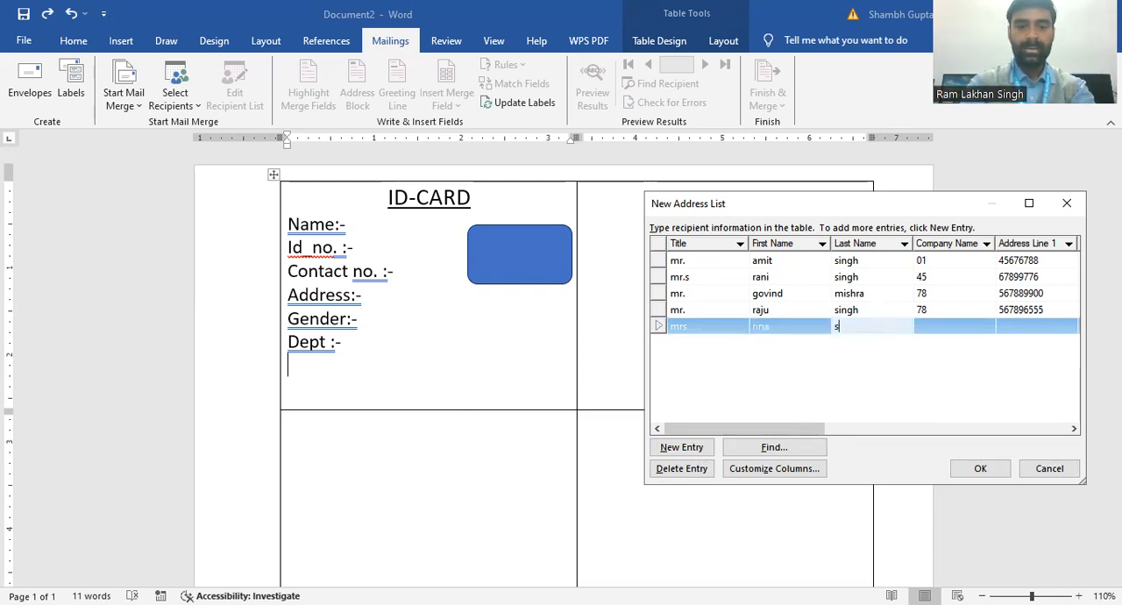
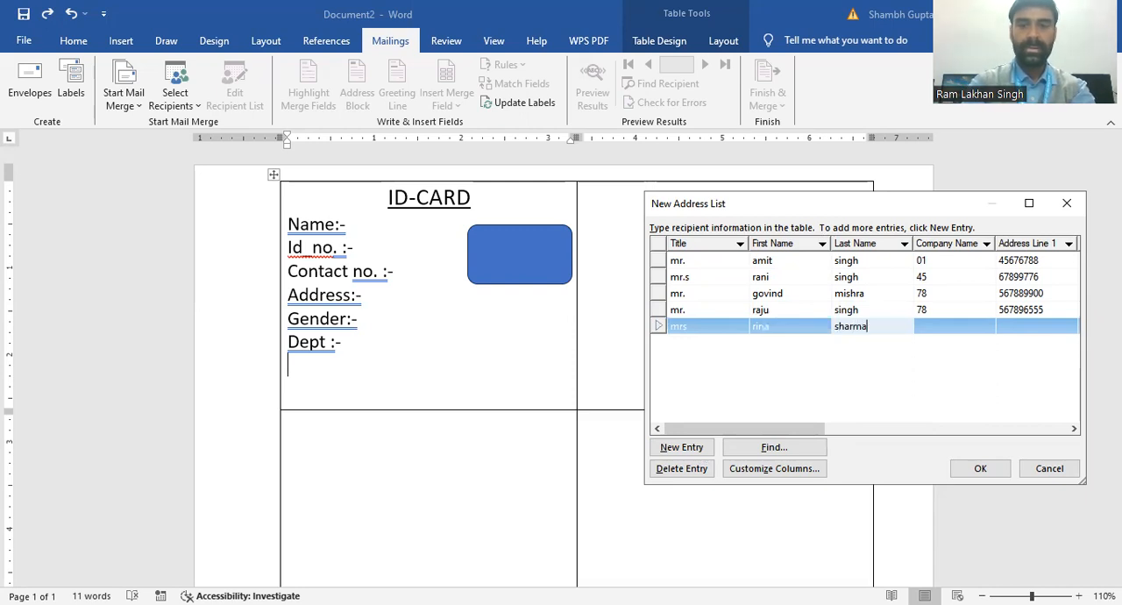
Step: Enter the fifth recipient's ID number under Company Name and contact number under Address Line 1
{"action": "left_click", "coordinate": [940, 325]}
{"action": "type", "text": "56"}
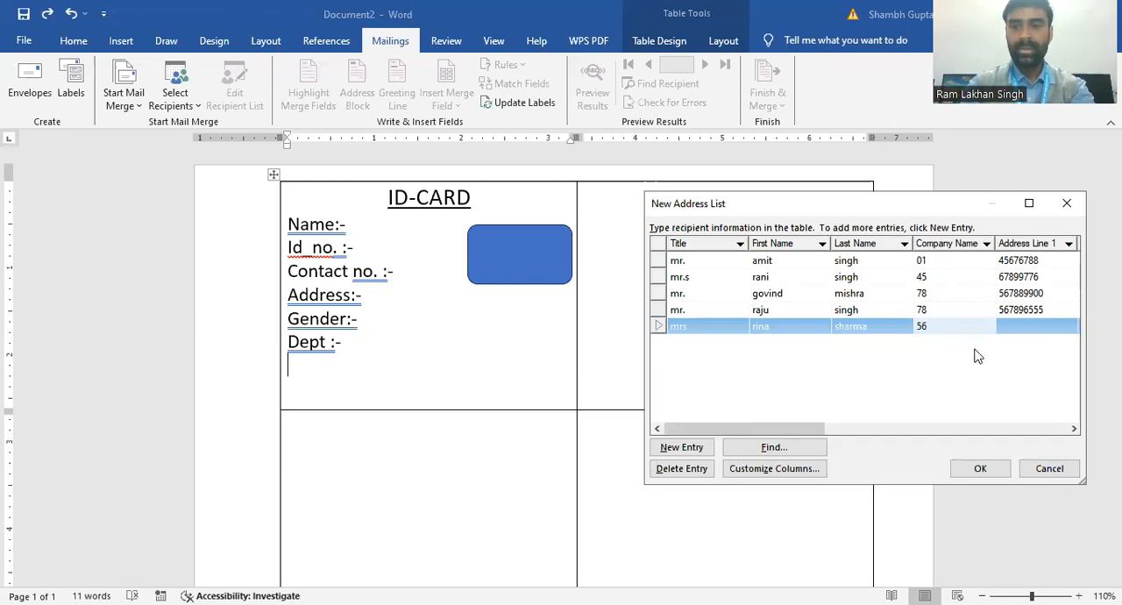
{"action": "left_click", "coordinate": [1074, 429]}
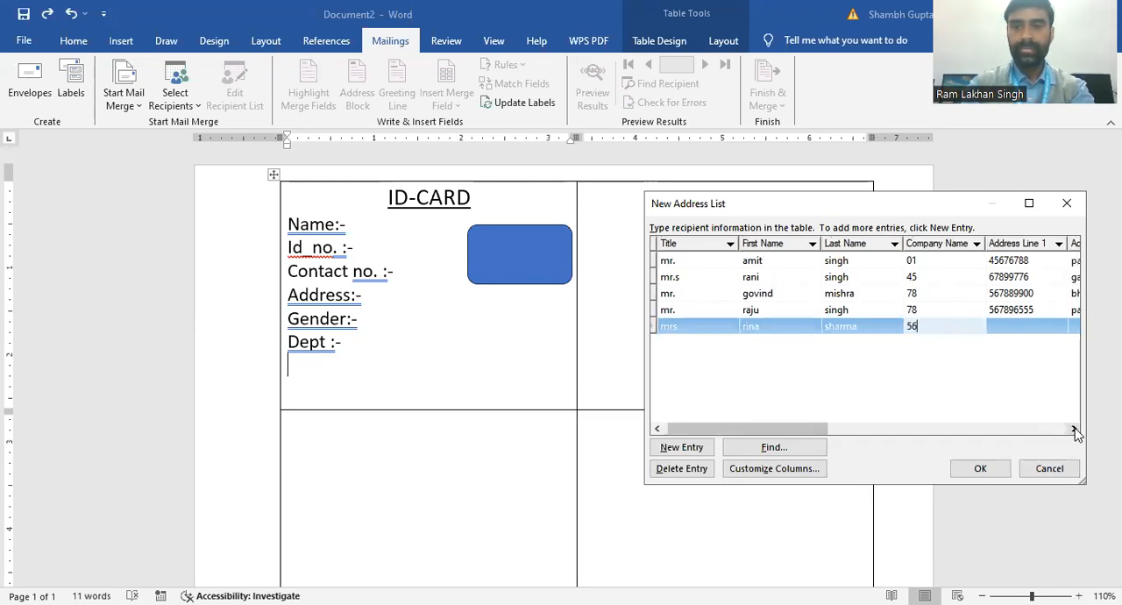
{"action": "left_click", "coordinate": [1074, 429]}
{"action": "left_click", "coordinate": [1074, 429]}
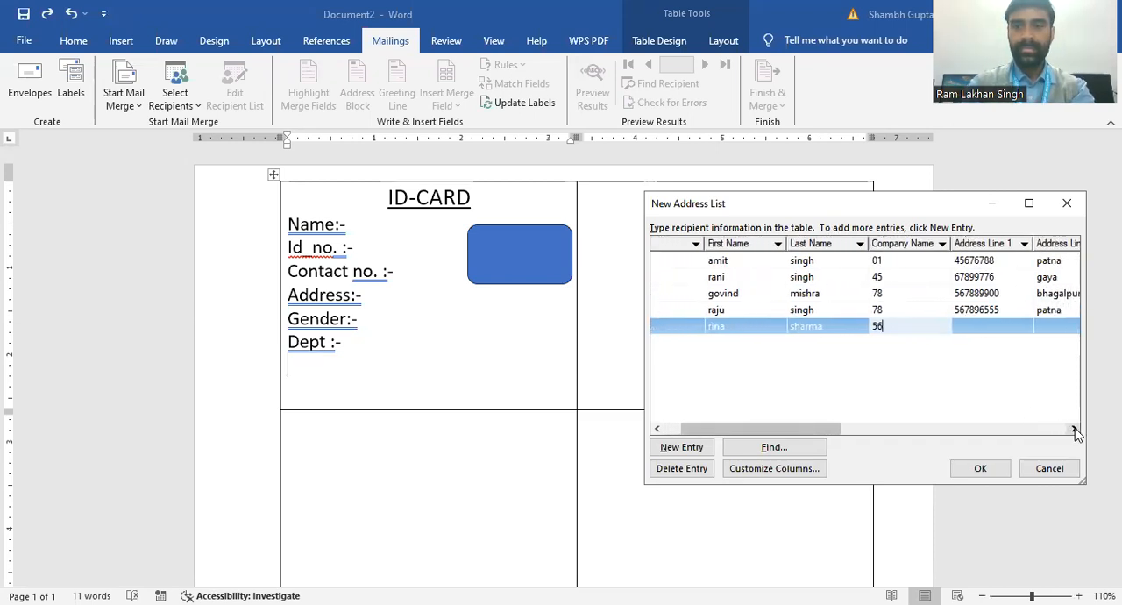
{"action": "left_click", "coordinate": [977, 328]}
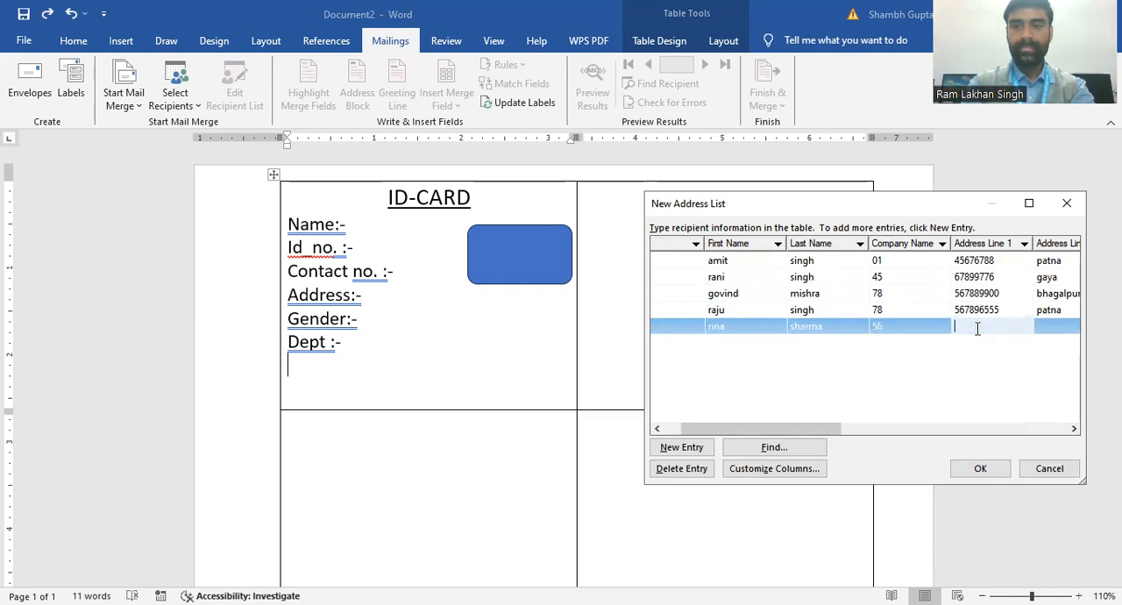
{"action": "type", "text": "55678989"}
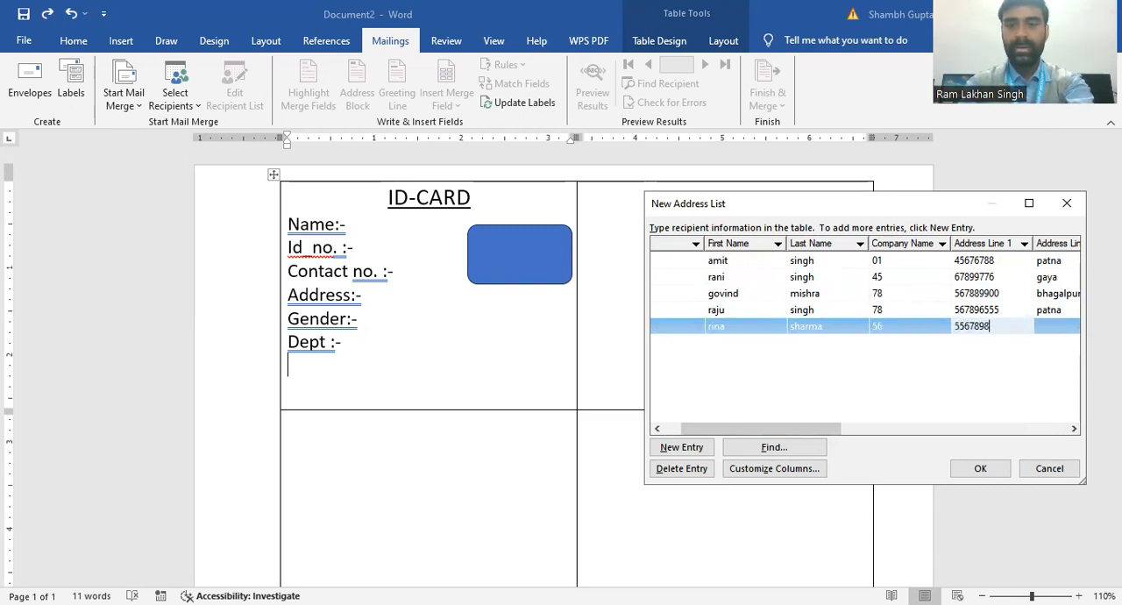
Step: Enter the fifth recipient's address under Address Line 2
{"action": "left_click", "coordinate": [1074, 429]}
{"action": "left_click", "coordinate": [1074, 428]}
{"action": "left_click", "coordinate": [1075, 429]}
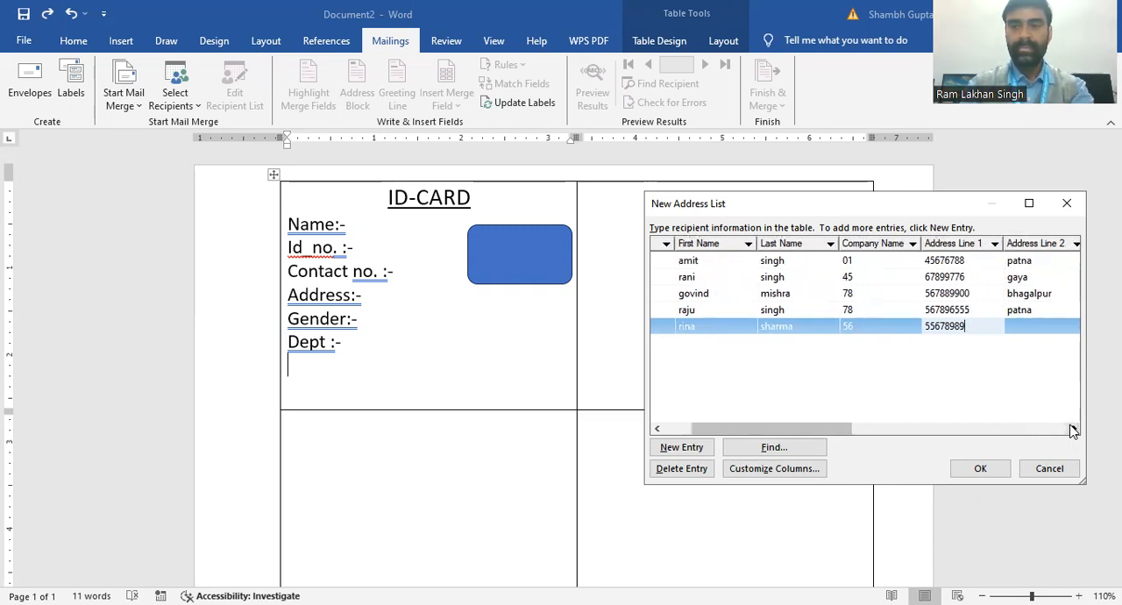
{"action": "left_click", "coordinate": [1043, 322]}
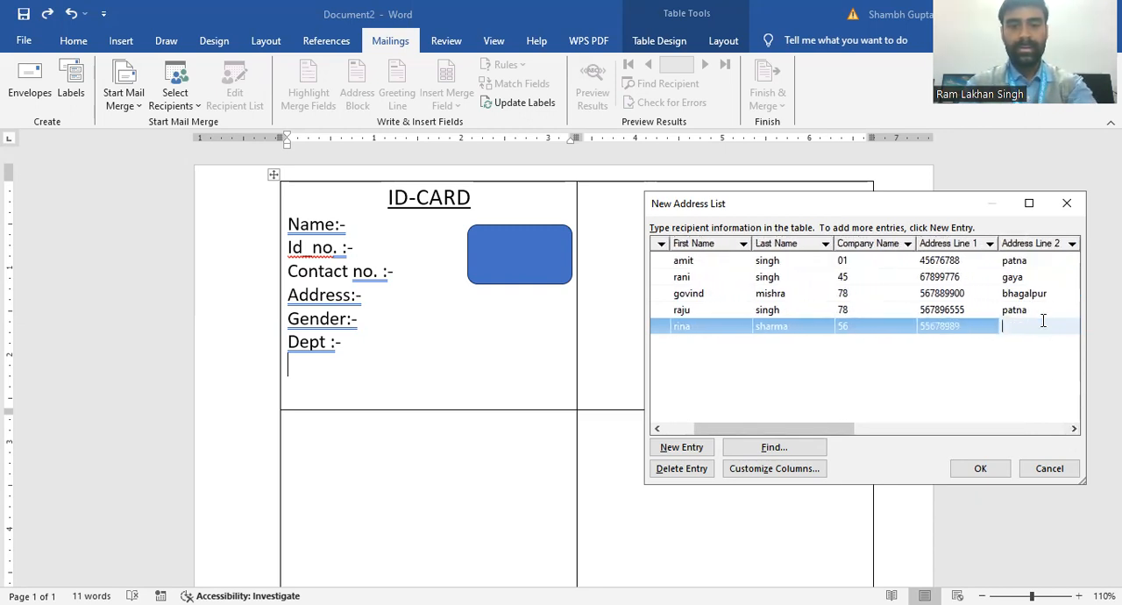
{"action": "type", "text": "gaya"}
Step: Enter the gender "female" under City for the fifth recipient
{"action": "left_click", "coordinate": [1074, 428]}
{"action": "left_click_drag", "start_coordinate": [1074, 429], "coordinate": [1075, 430]}
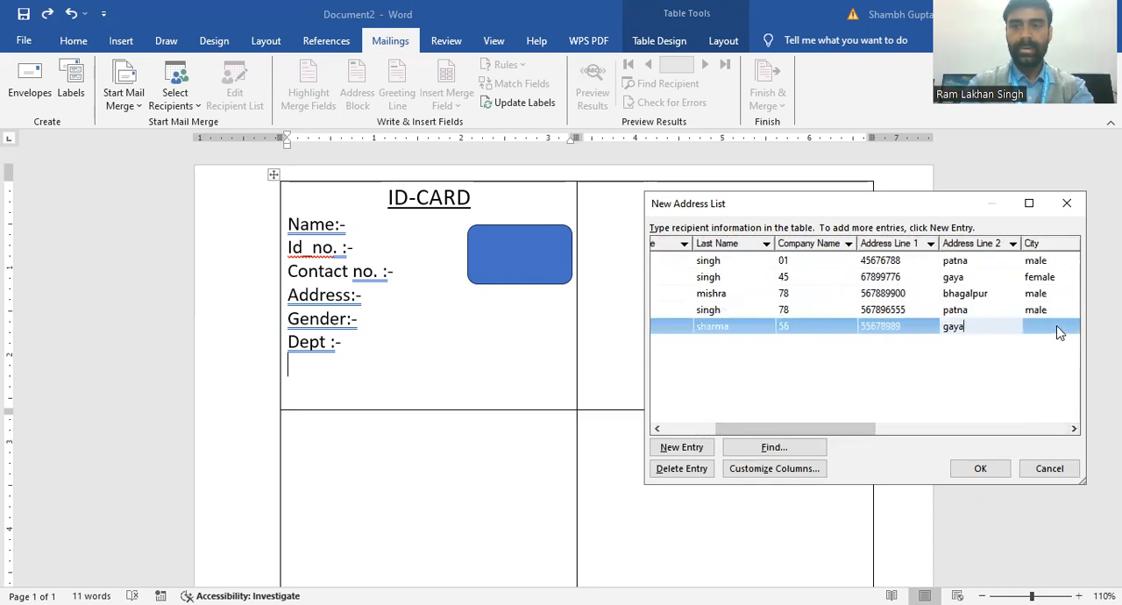
{"action": "left_click", "coordinate": [1058, 326]}
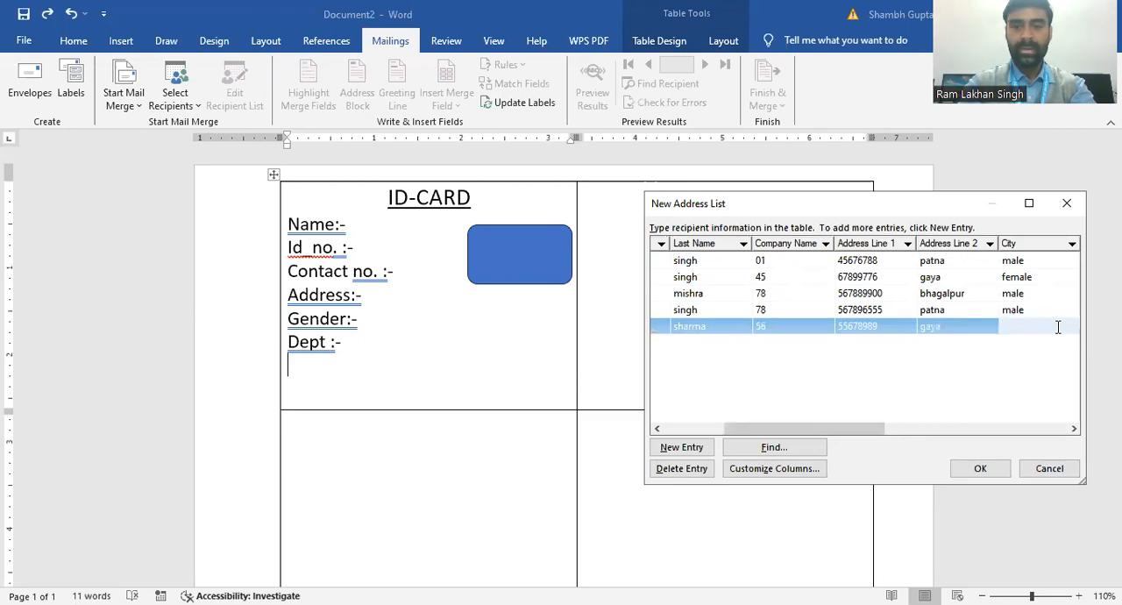
{"action": "type", "text": "m"}
{"action": "key", "text": "BackSpace"}
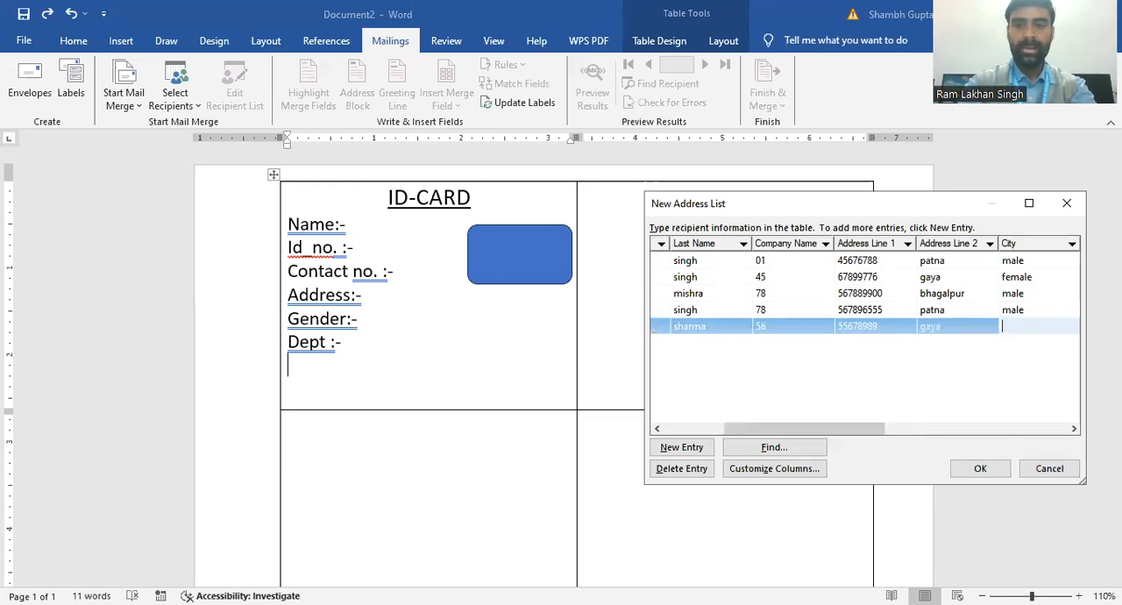
{"action": "type", "text": "female"}
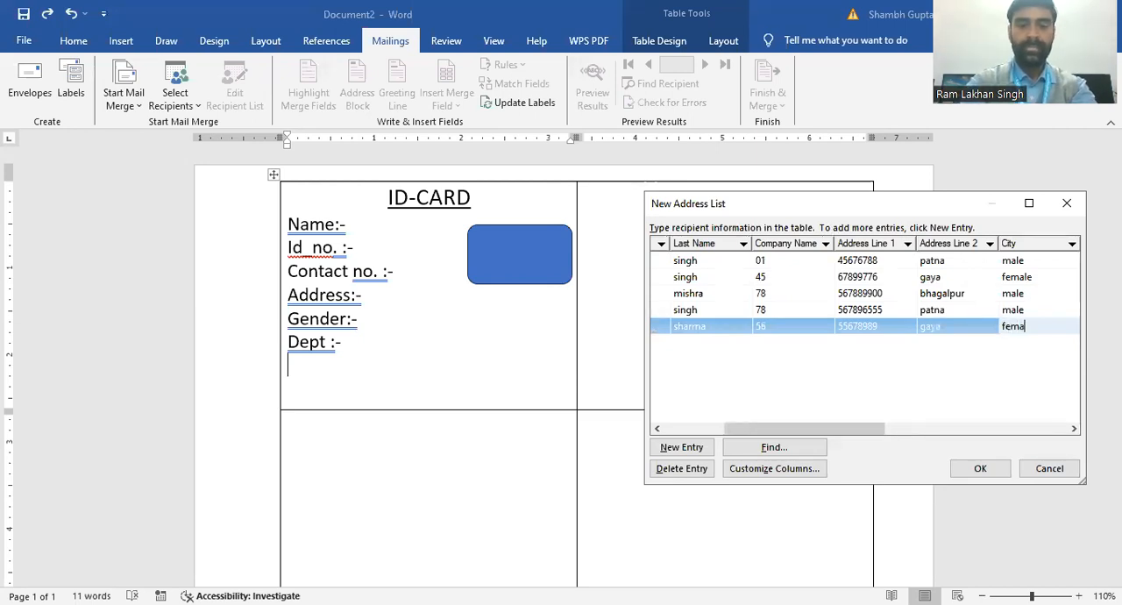
Step: Enter the department "management" under State for the fifth recipient
{"action": "left_click", "coordinate": [1073, 429]}
{"action": "left_click", "coordinate": [1073, 428]}
{"action": "left_click", "coordinate": [1073, 429]}
{"action": "left_click", "coordinate": [1073, 429]}
{"action": "left_click", "coordinate": [1073, 428]}
{"action": "left_click", "coordinate": [1073, 429]}
{"action": "left_click", "coordinate": [1073, 429]}
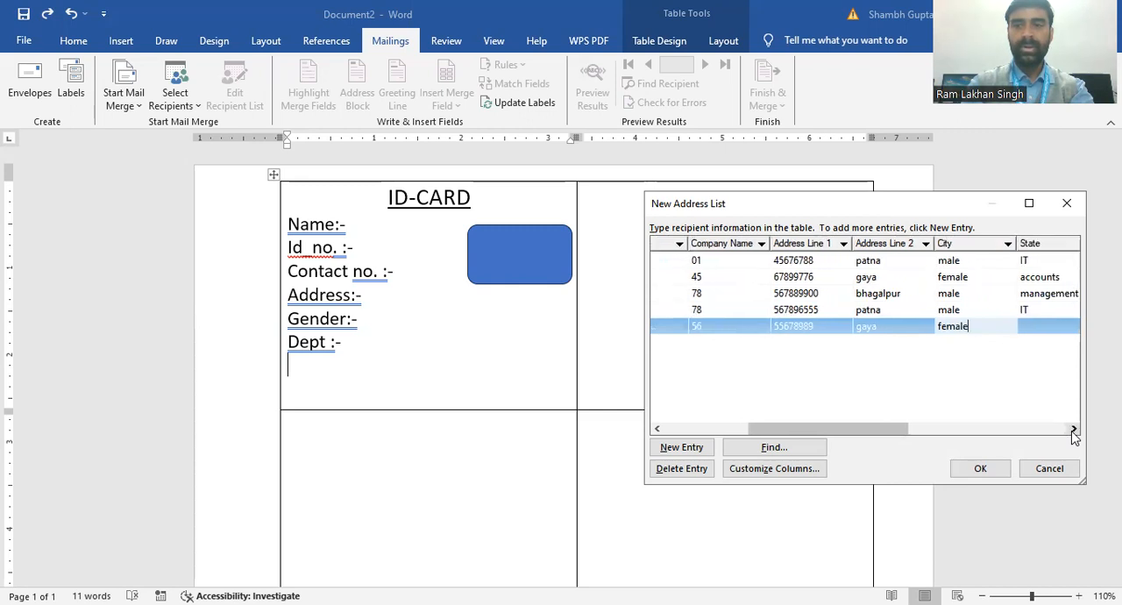
{"action": "left_click", "coordinate": [1073, 429]}
{"action": "left_click", "coordinate": [1074, 429]}
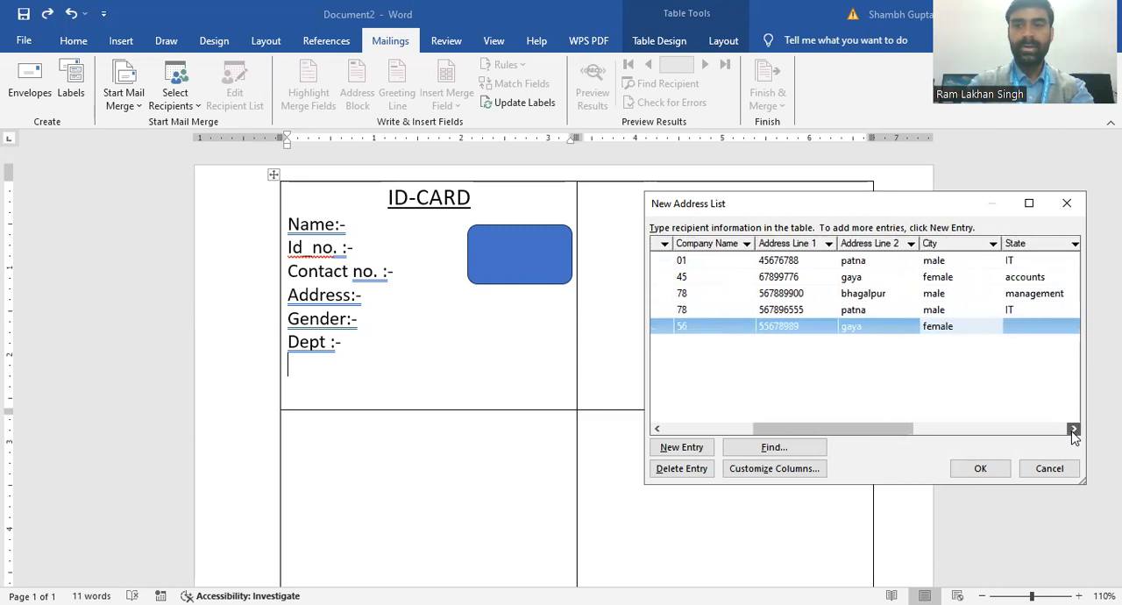
{"action": "left_click", "coordinate": [1048, 328]}
{"action": "type", "text": "man"}
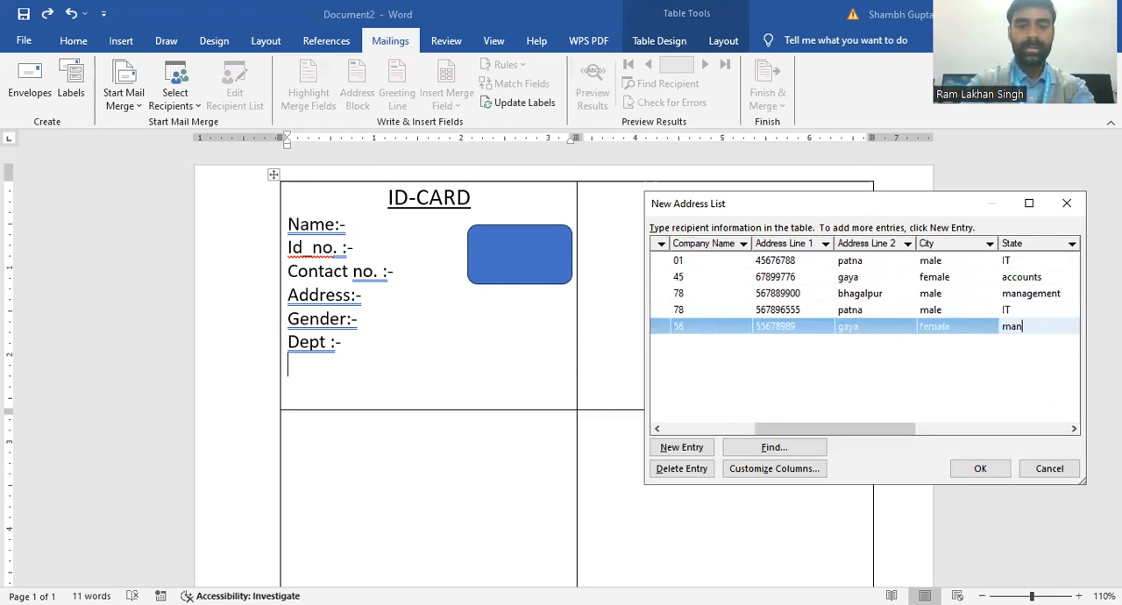
{"action": "type", "text": "agement"}
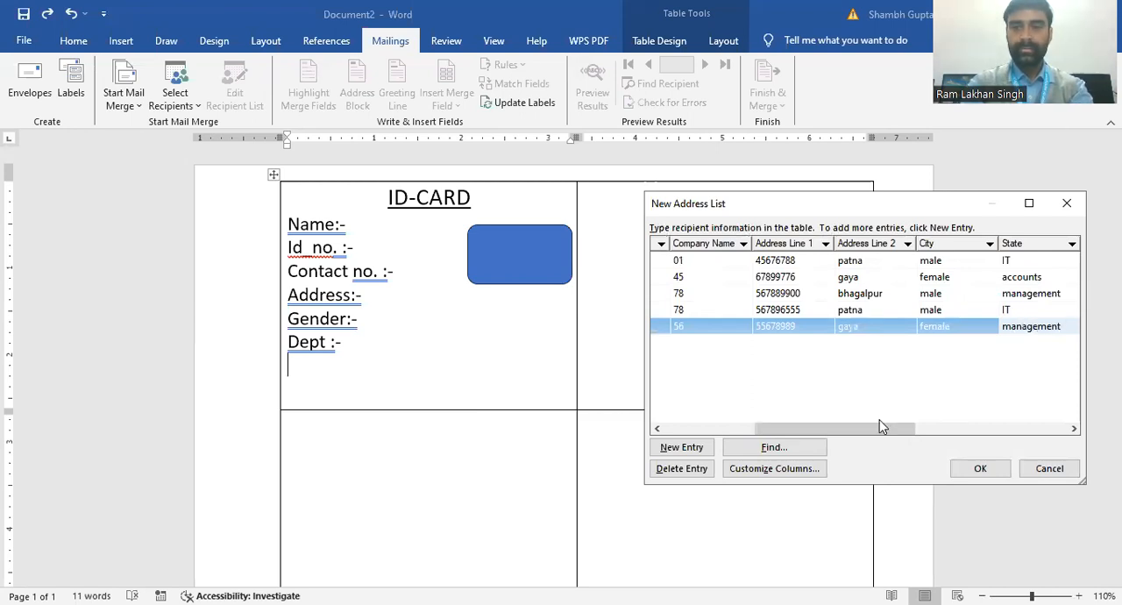
Step: Add a sixth recipient entry with the title "mrs" and the recipient's first and last name
{"action": "left_click", "coordinate": [693, 448]}
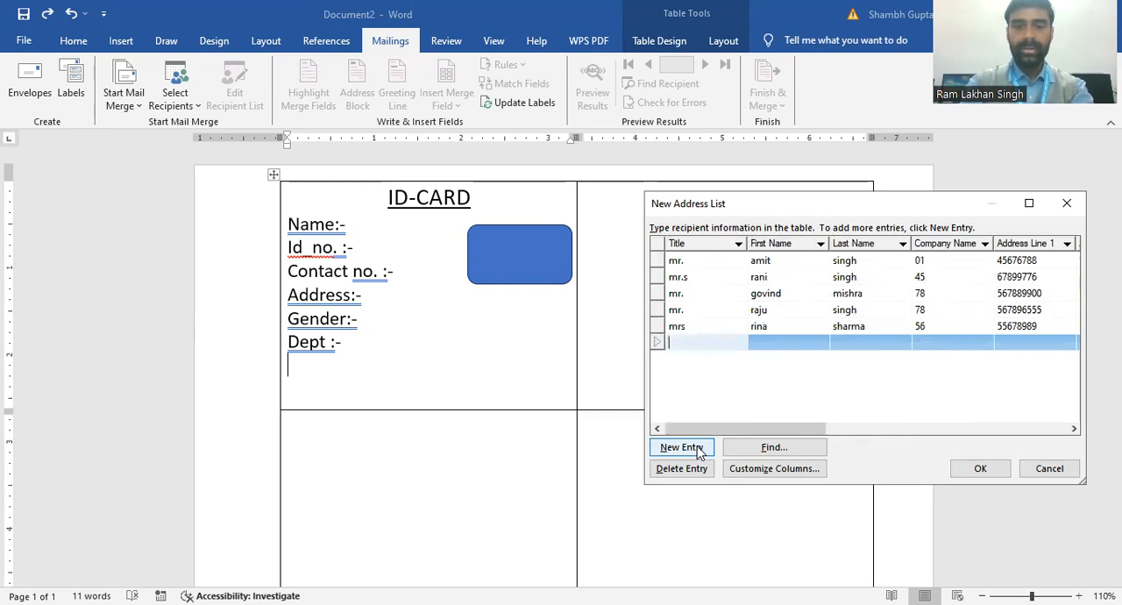
{"action": "type", "text": "mt"}
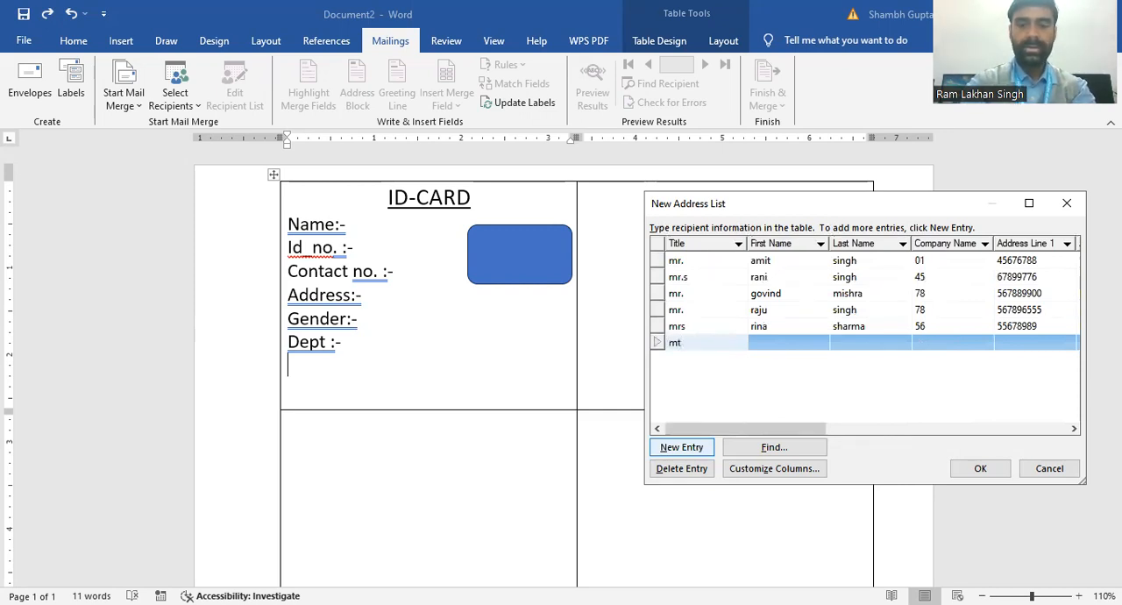
{"action": "type", "text": "s"}
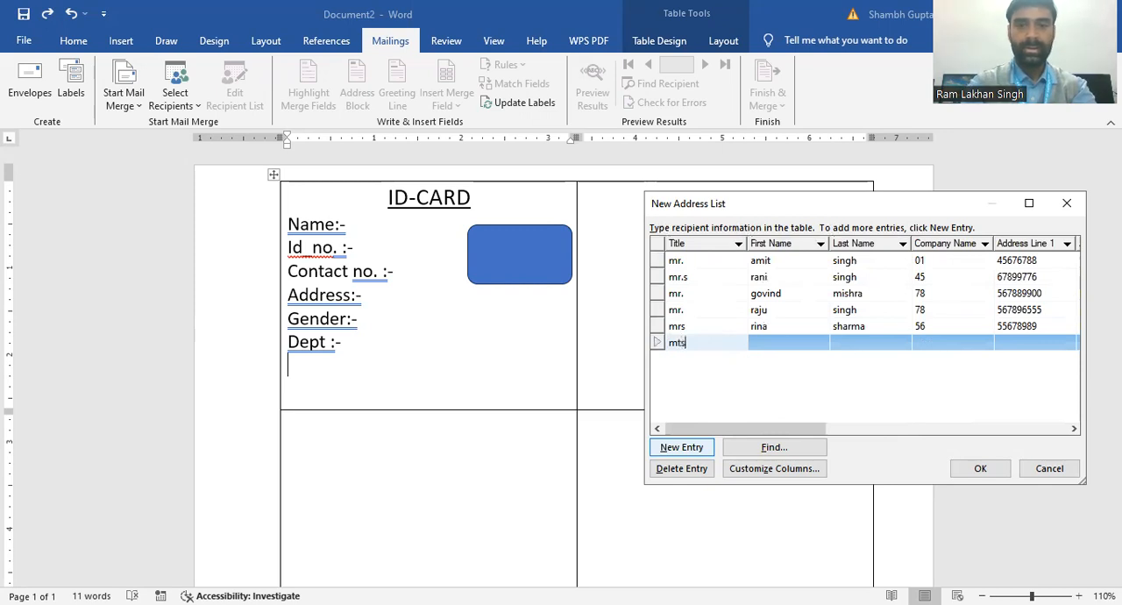
{"action": "key", "text": "BackSpace"}
{"action": "type", "text": "s"}
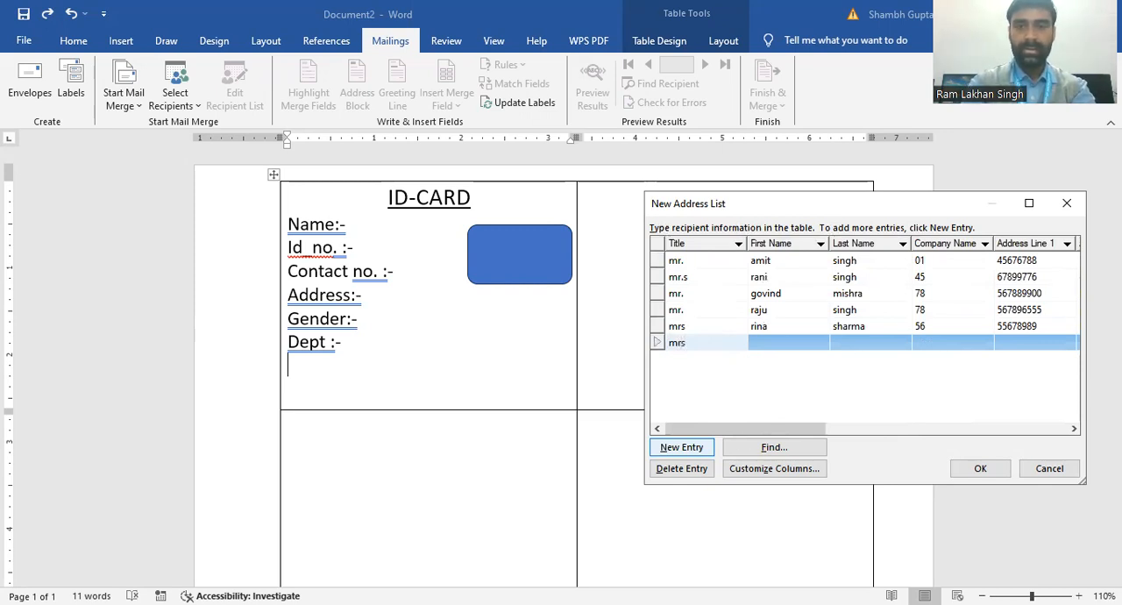
{"action": "left_click", "coordinate": [788, 341]}
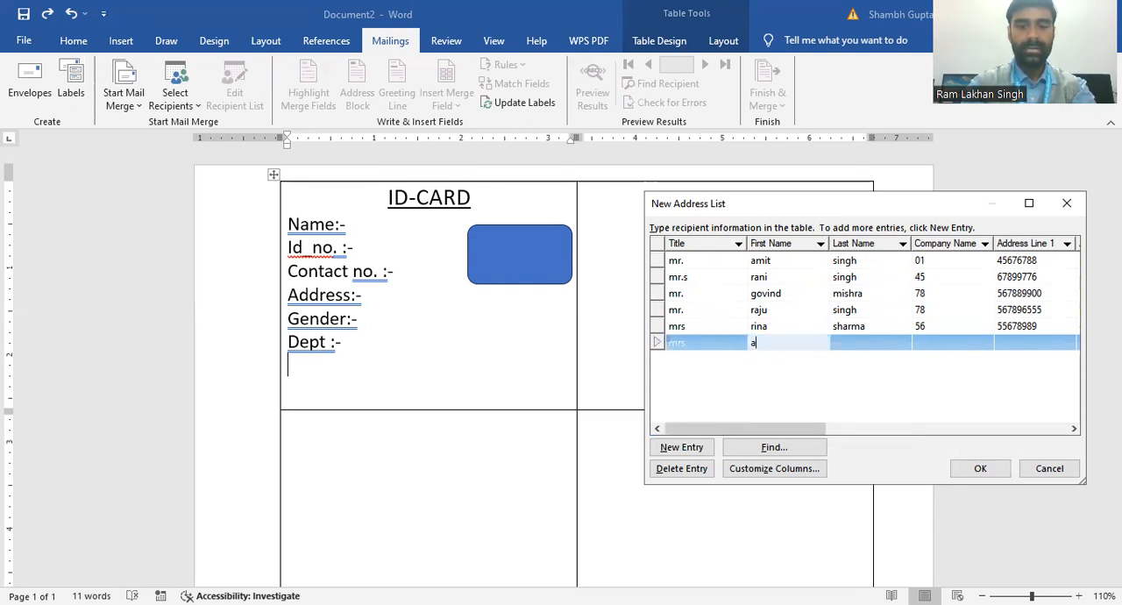
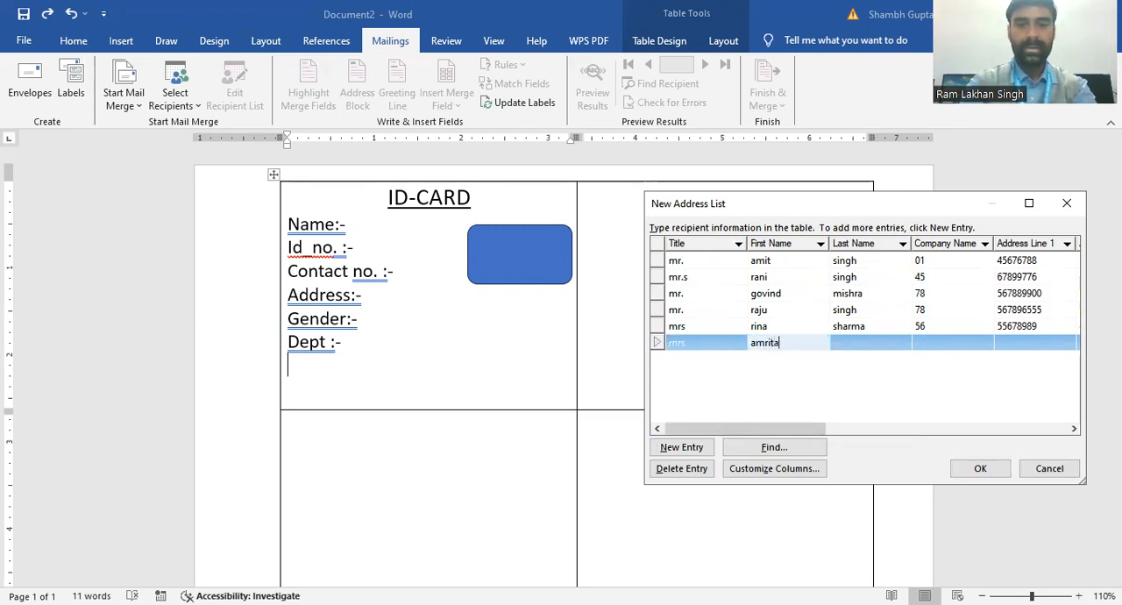
{"action": "left_click", "coordinate": [853, 346]}
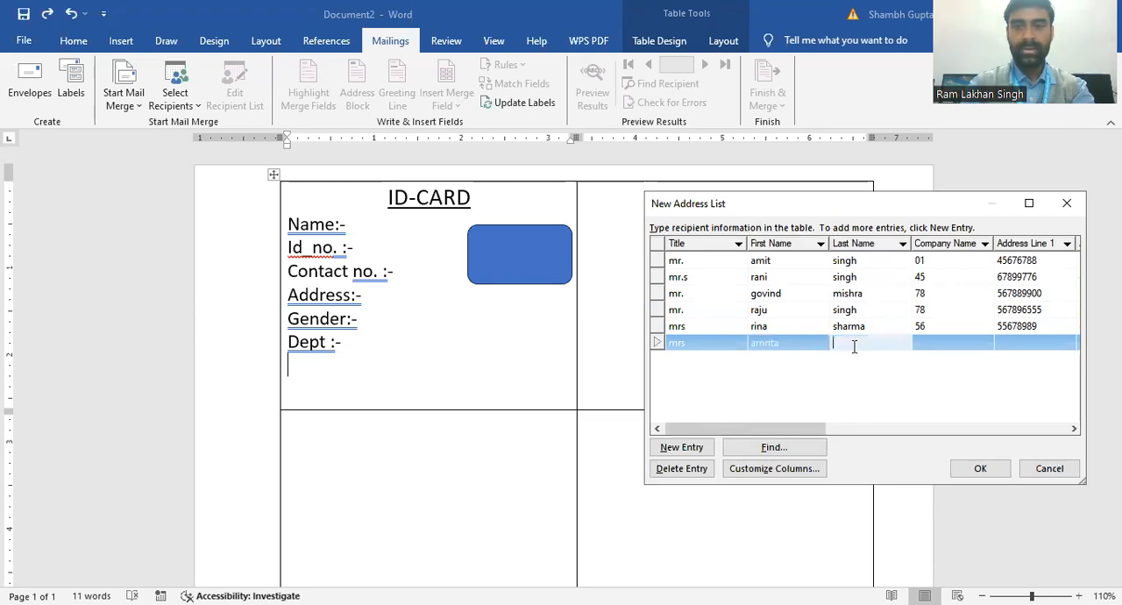
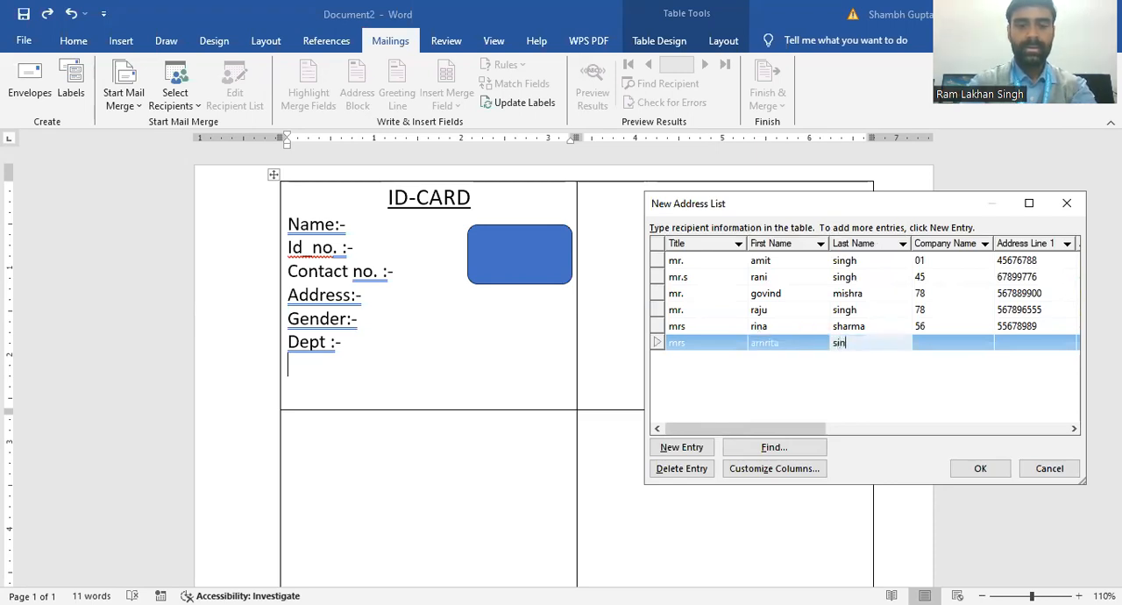
Step: Enter the sixth recipient's ID number under Company Name and contact number under Address Line 1
{"action": "left_click", "coordinate": [935, 348]}
{"action": "type", "text": "67"}
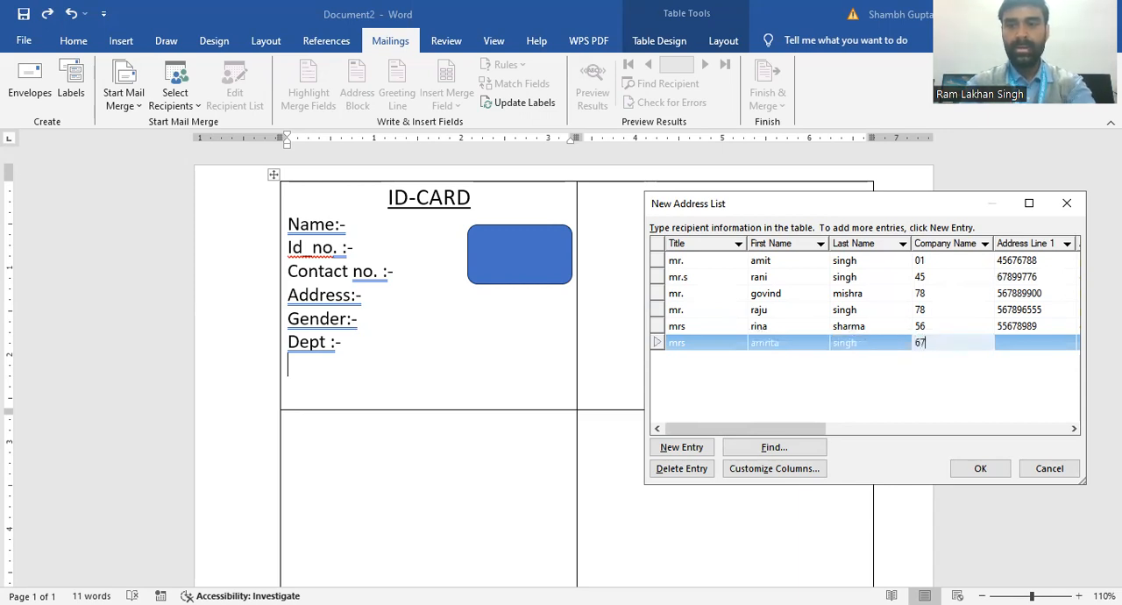
{"action": "left_click", "coordinate": [1007, 343]}
{"action": "type", "text": "5678899"}
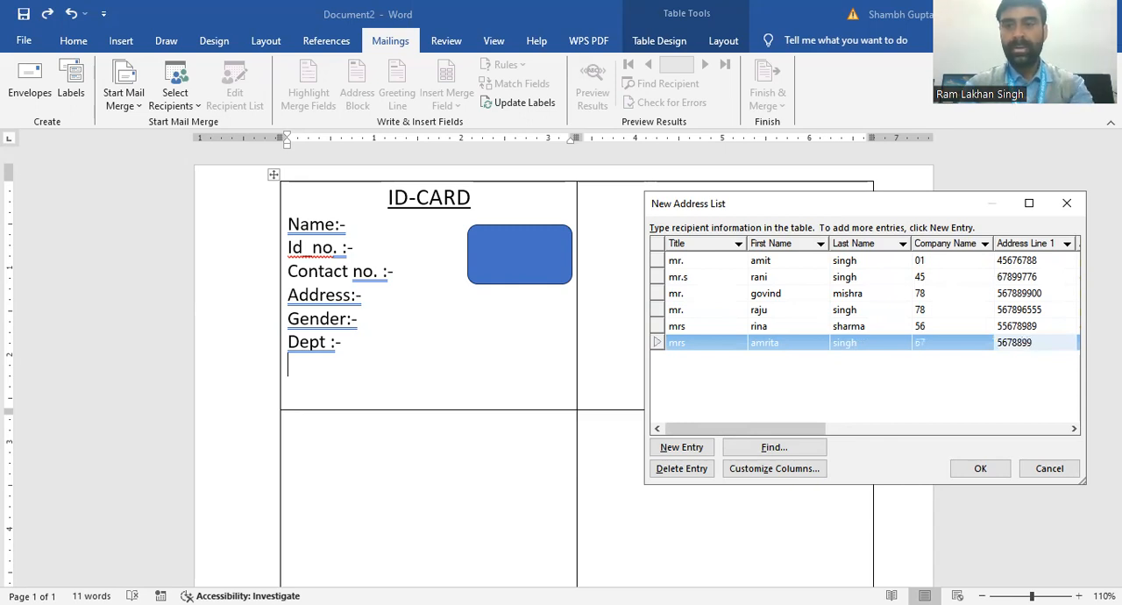
Step: Enter the sixth recipient's address under Address Line 2
{"action": "left_click", "coordinate": [1075, 429]}
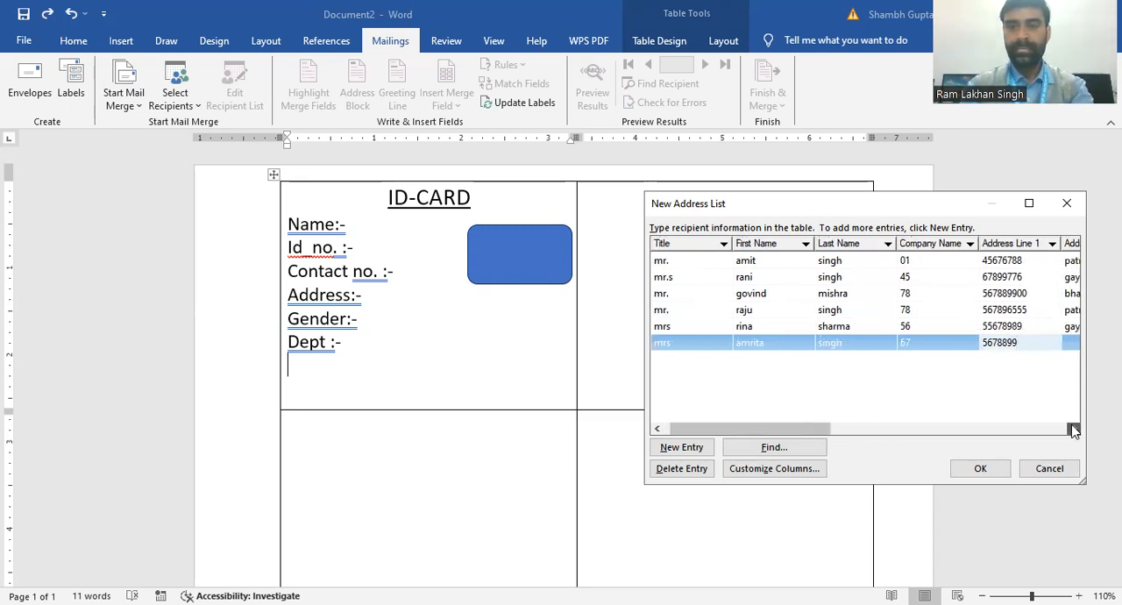
{"action": "left_click", "coordinate": [1075, 429]}
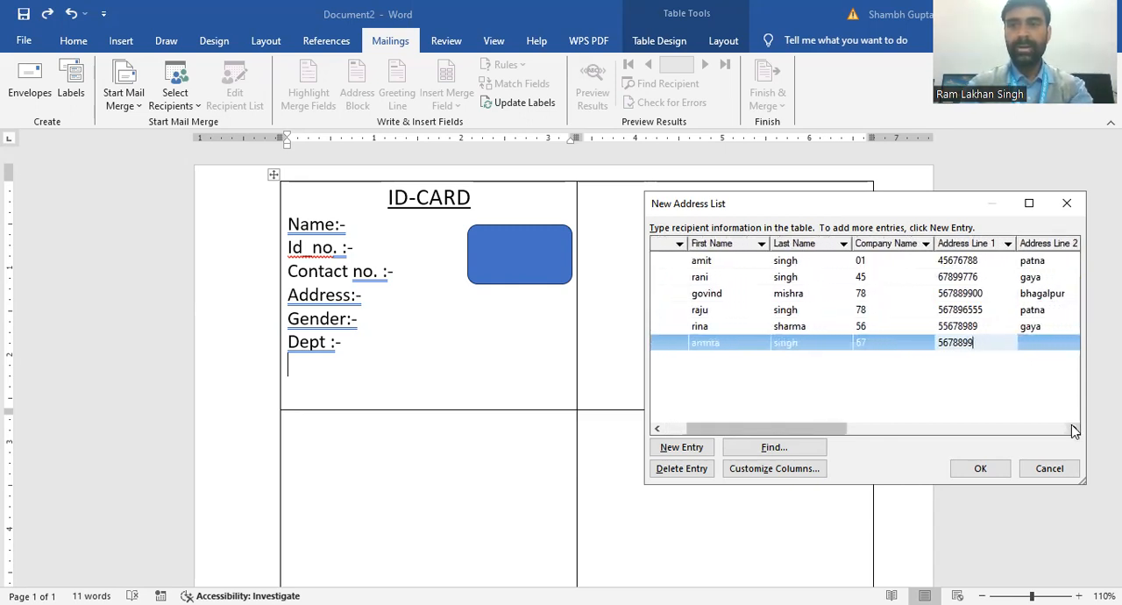
{"action": "left_click", "coordinate": [1047, 343]}
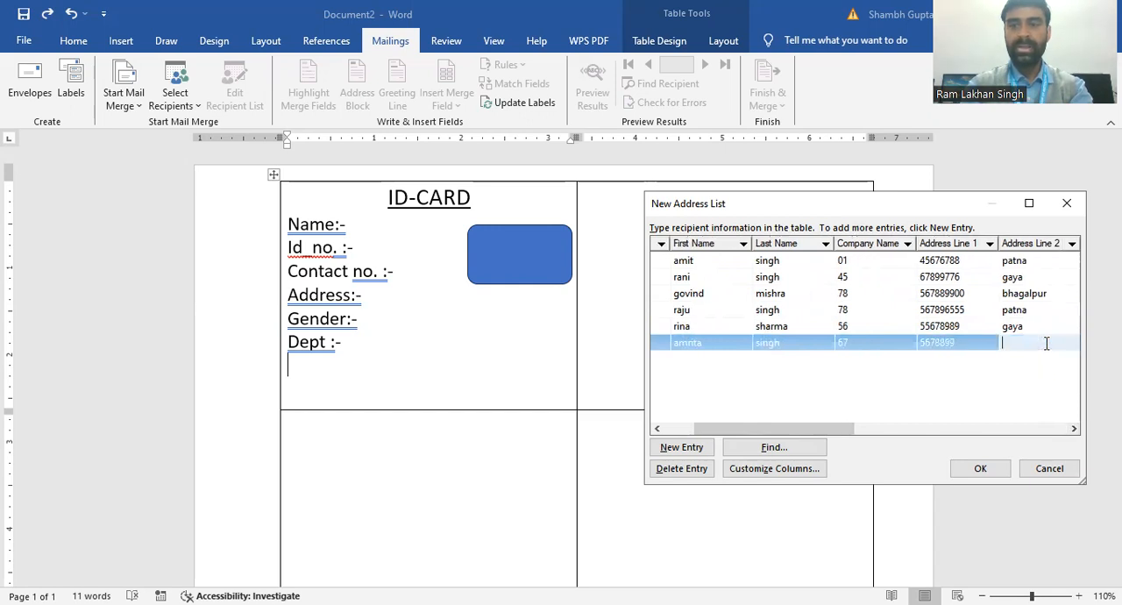
{"action": "type", "text": "patna"}
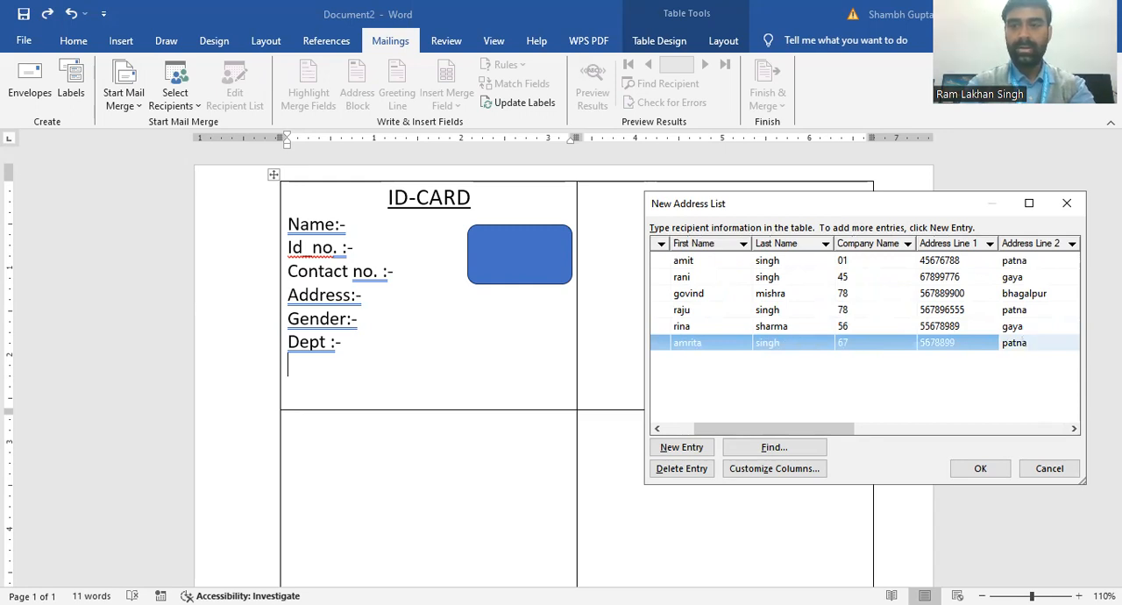
Step: Enter the gender "female" under City for the sixth recipient
{"action": "left_click", "coordinate": [1075, 430]}
{"action": "left_click", "coordinate": [1075, 429]}
{"action": "left_click", "coordinate": [1075, 430]}
{"action": "left_click", "coordinate": [1075, 430]}
{"action": "left_click", "coordinate": [1075, 430]}
{"action": "left_click", "coordinate": [1075, 430]}
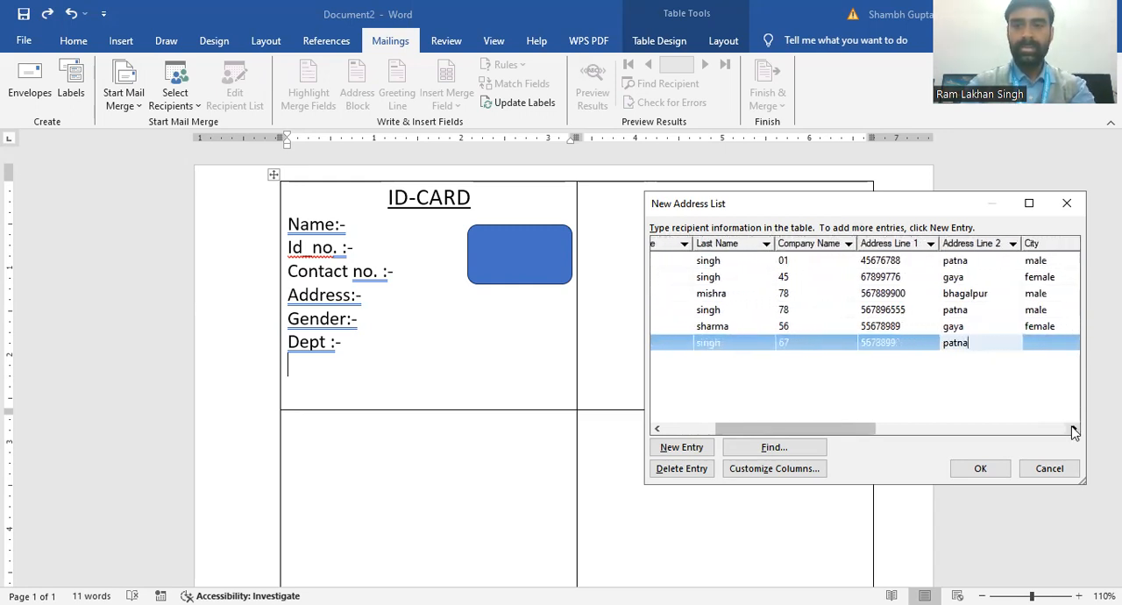
{"action": "left_click", "coordinate": [1043, 343]}
{"action": "type", "text": "female"}
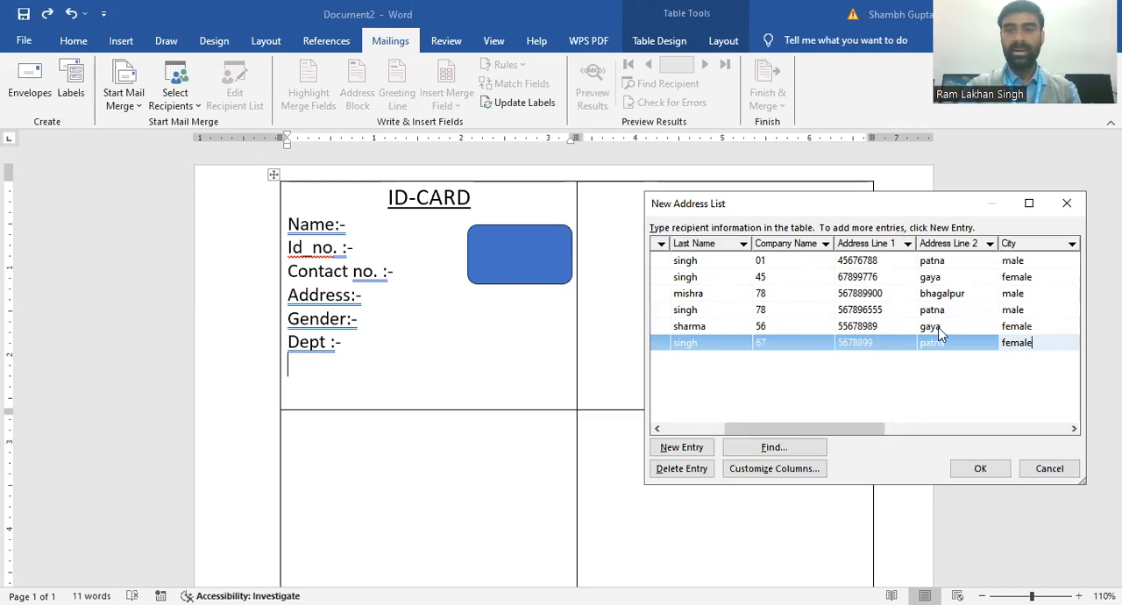
Step: Finish the recipient list and save it to the Desktop as "mail"
{"action": "left_click", "coordinate": [980, 470]}
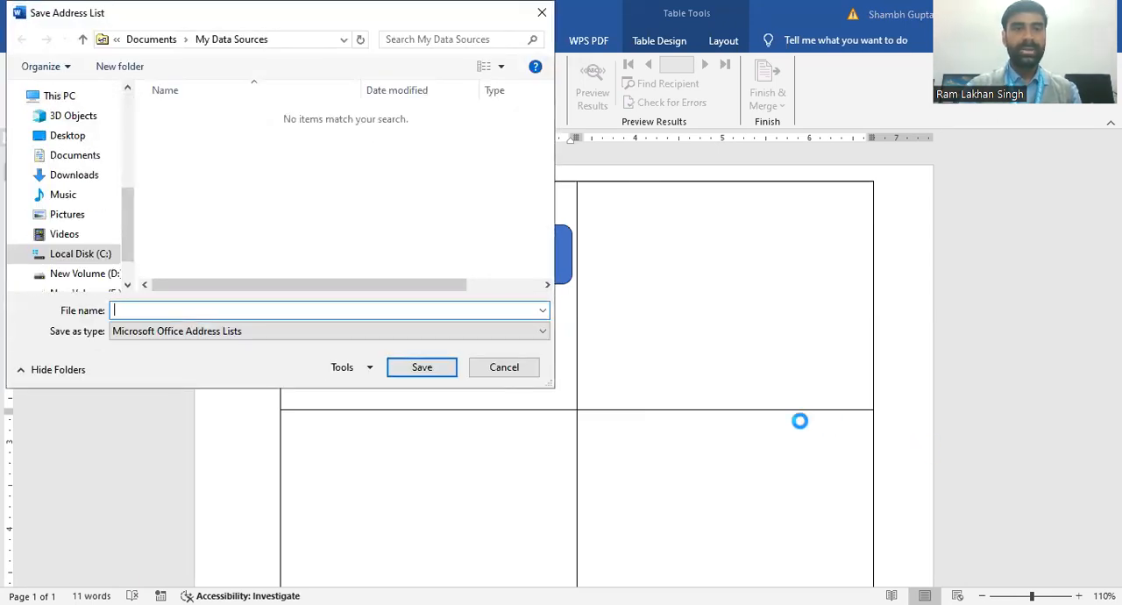
{"action": "left_click", "coordinate": [58, 139]}
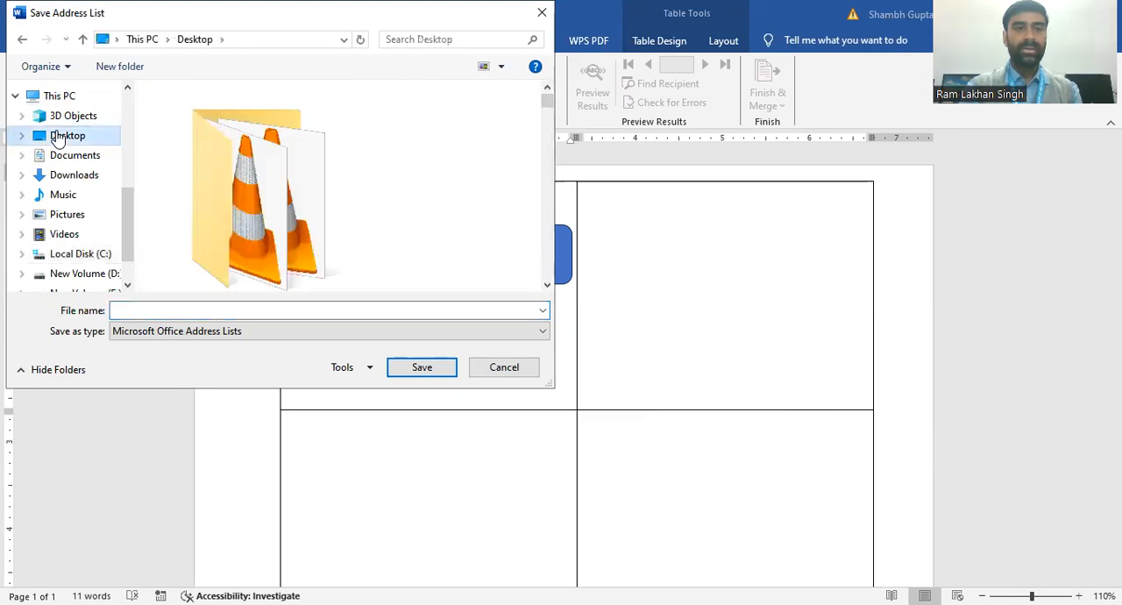
{"action": "left_click", "coordinate": [160, 311]}
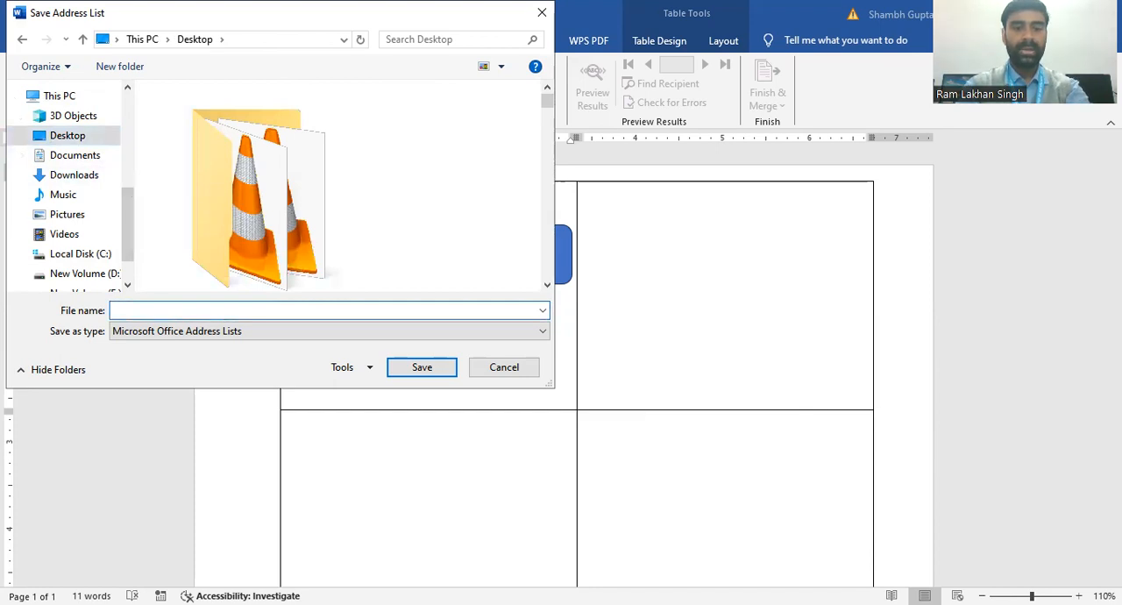
{"action": "type", "text": "mail"}
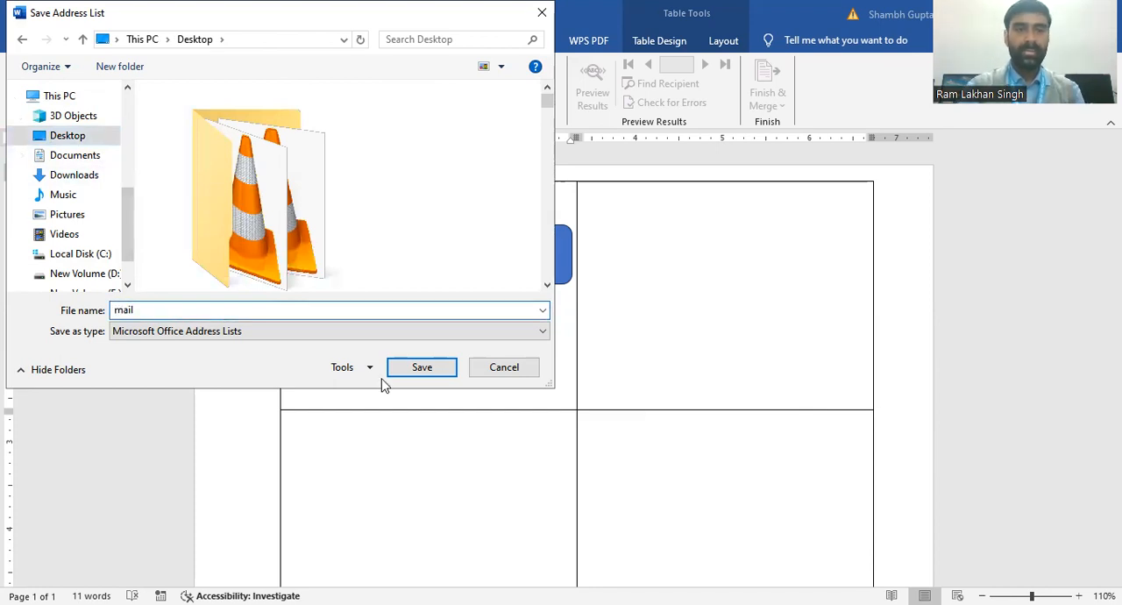
{"action": "left_click", "coordinate": [409, 373]}
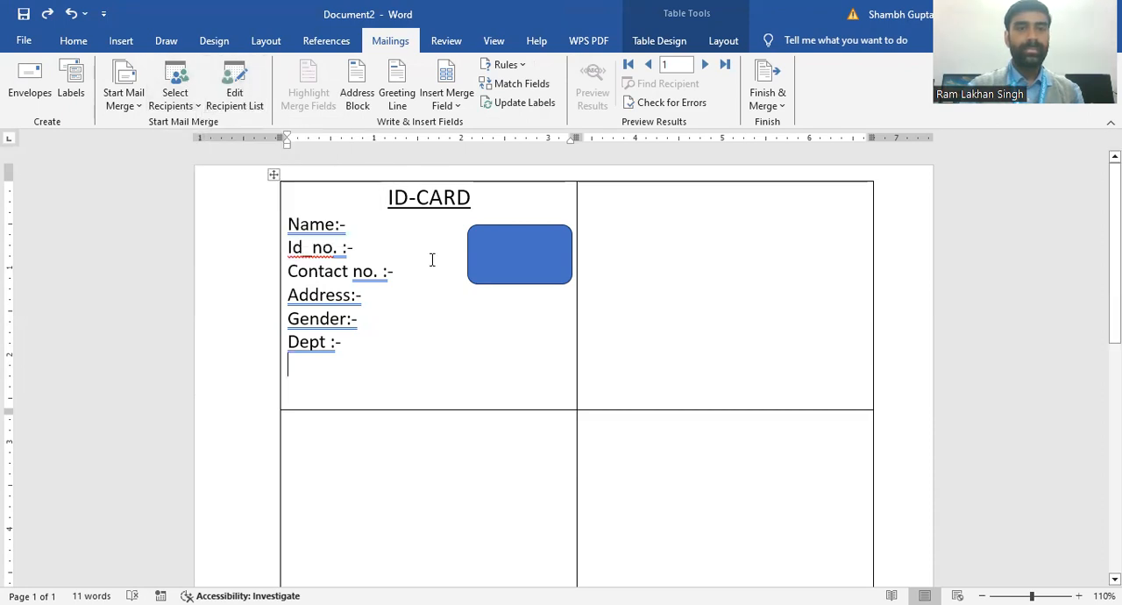
Step: Insert the Title and First_Name merge fields after "Name:-" in the first ID card
{"action": "left_click", "coordinate": [356, 223]}
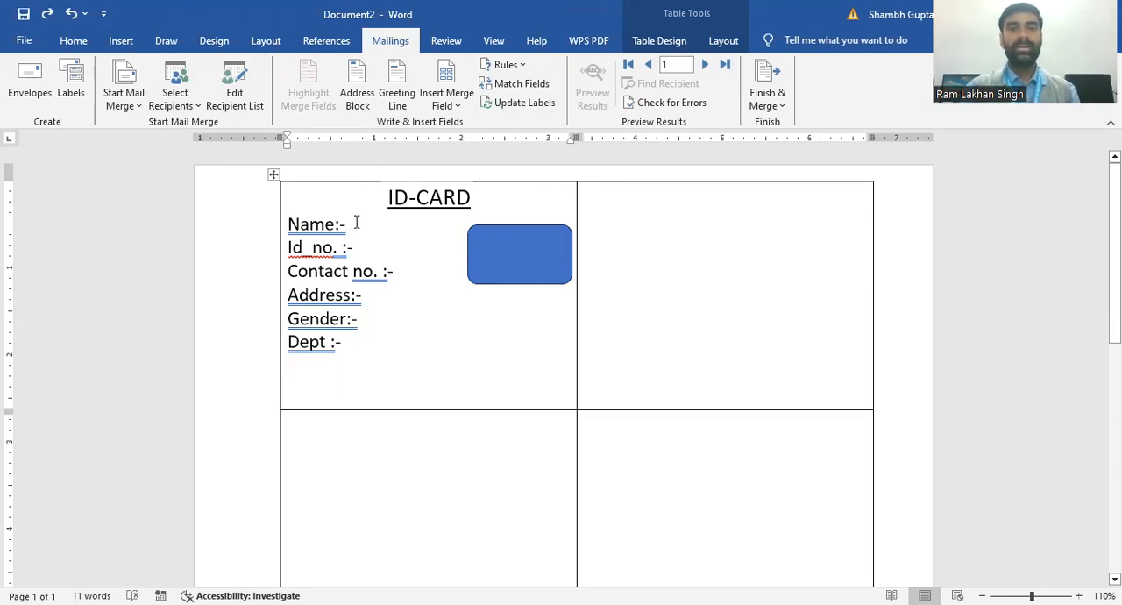
{"action": "left_click", "coordinate": [457, 106]}
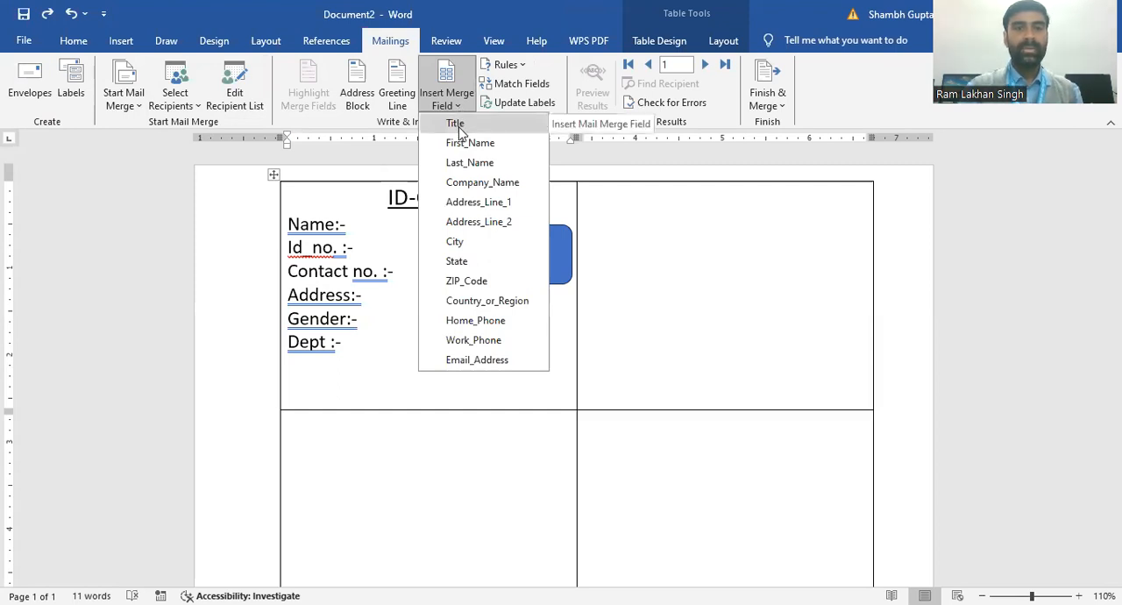
{"action": "left_click", "coordinate": [456, 124]}
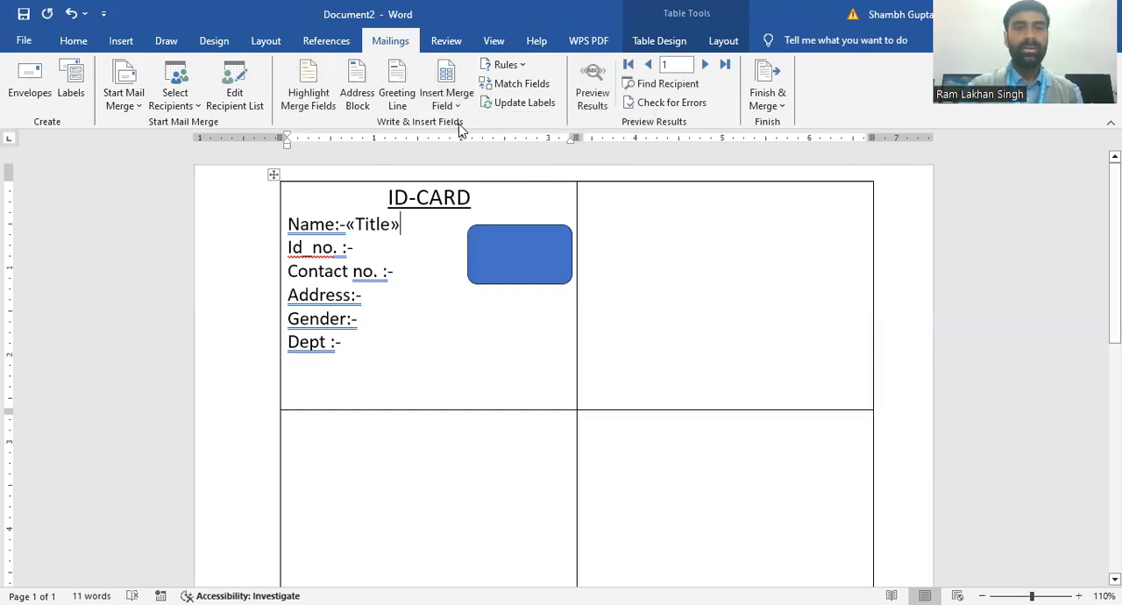
{"action": "left_click", "coordinate": [455, 108]}
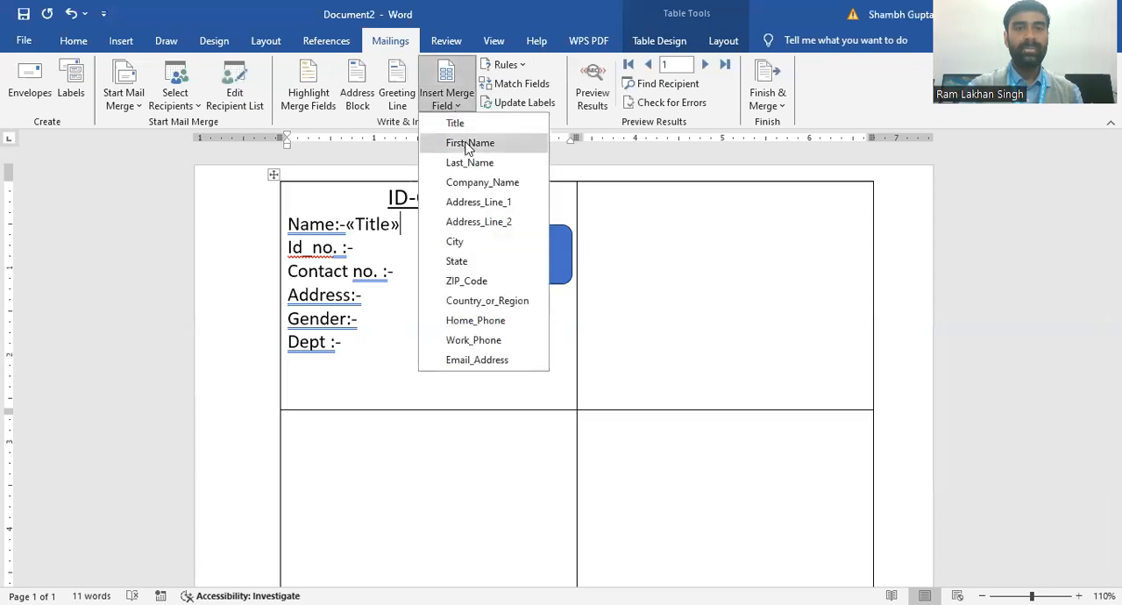
{"action": "left_click", "coordinate": [467, 145]}
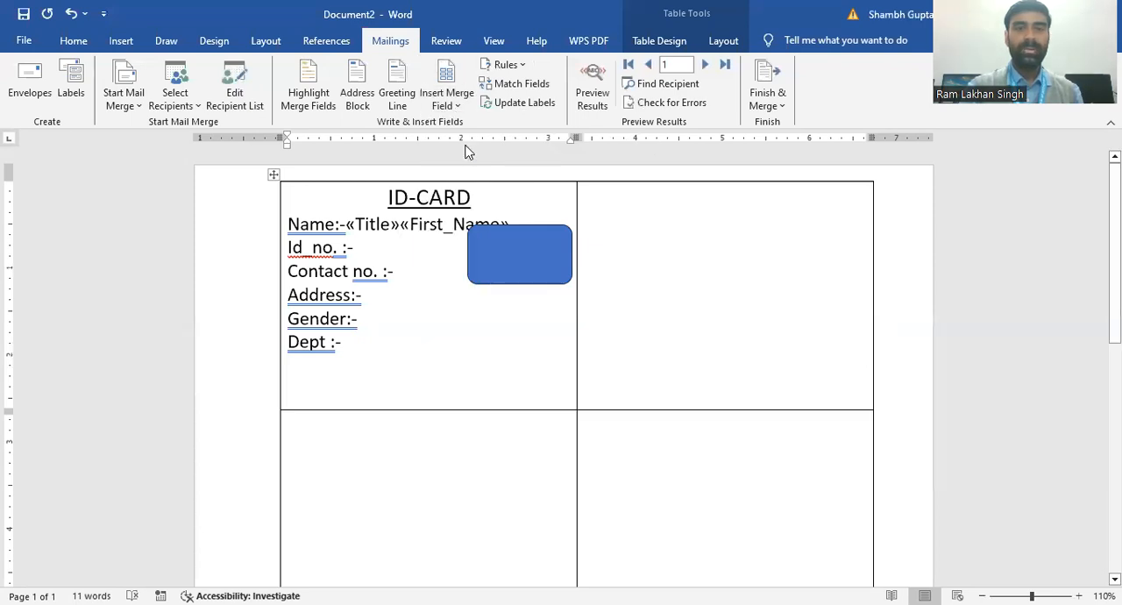
Step: Insert the Last_Name merge field after "Id_no. :-" and Company_Name after "Contact no. :-" in the first card
{"action": "left_click", "coordinate": [356, 252]}
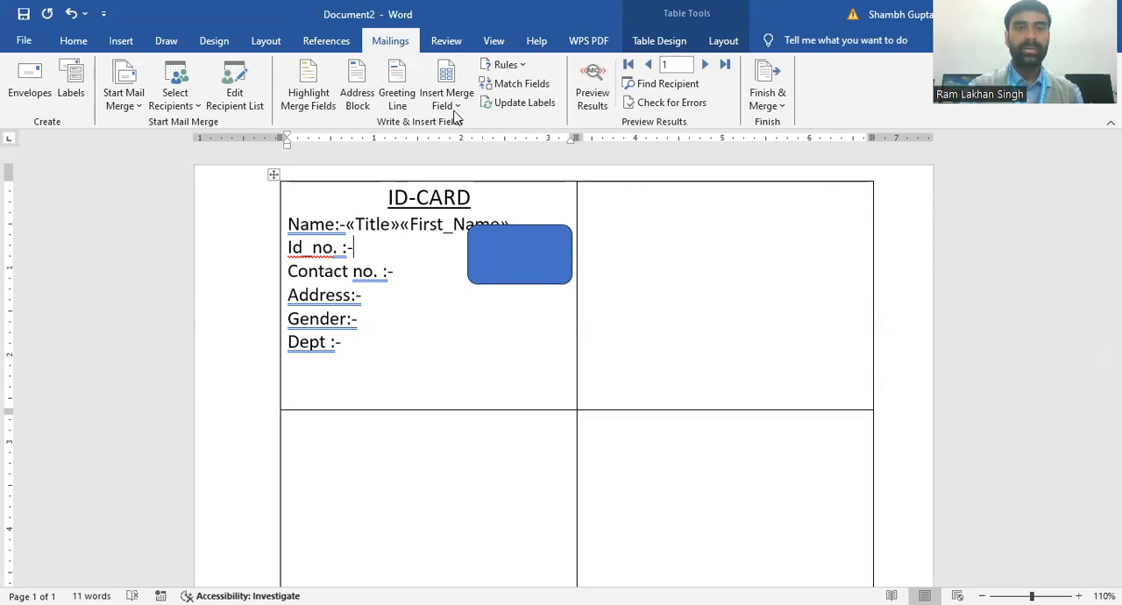
{"action": "left_click", "coordinate": [457, 105]}
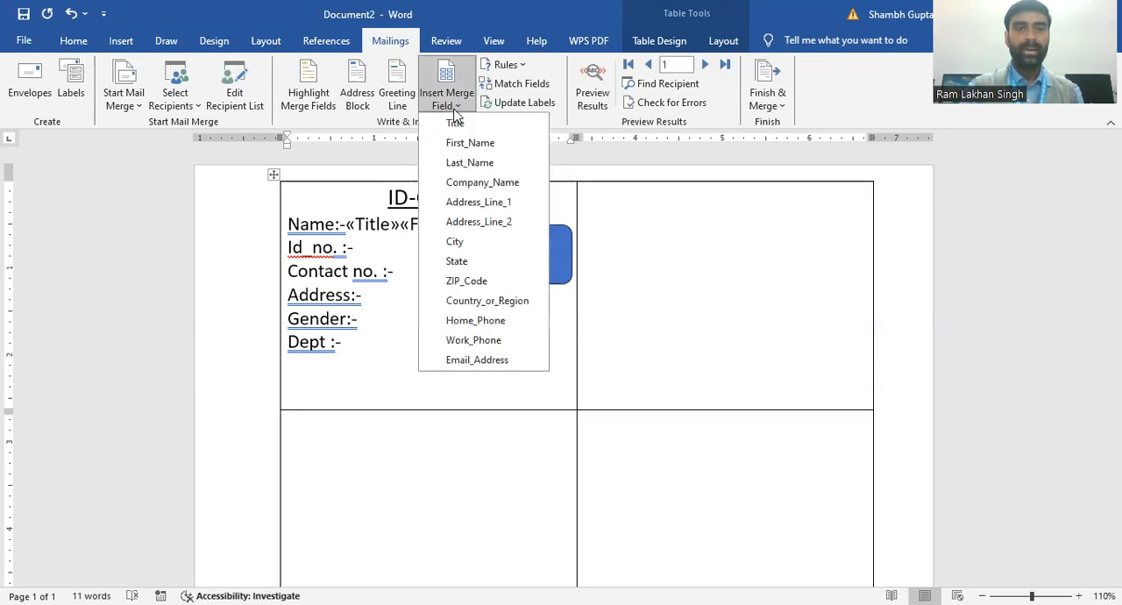
{"action": "left_click", "coordinate": [461, 163]}
{"action": "left_click", "coordinate": [404, 265]}
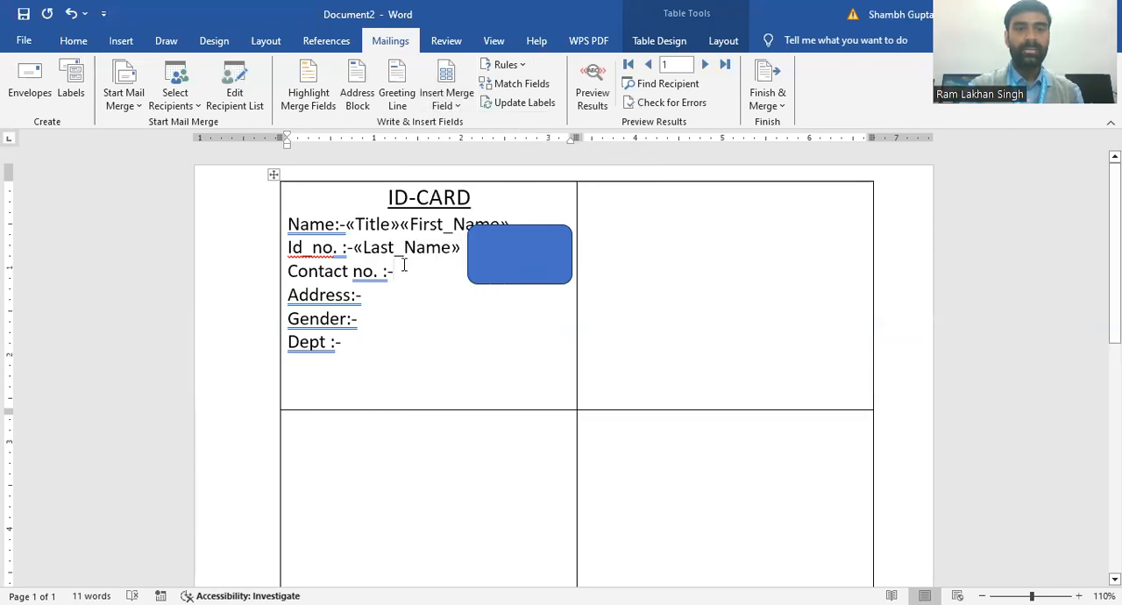
{"action": "left_click", "coordinate": [451, 106]}
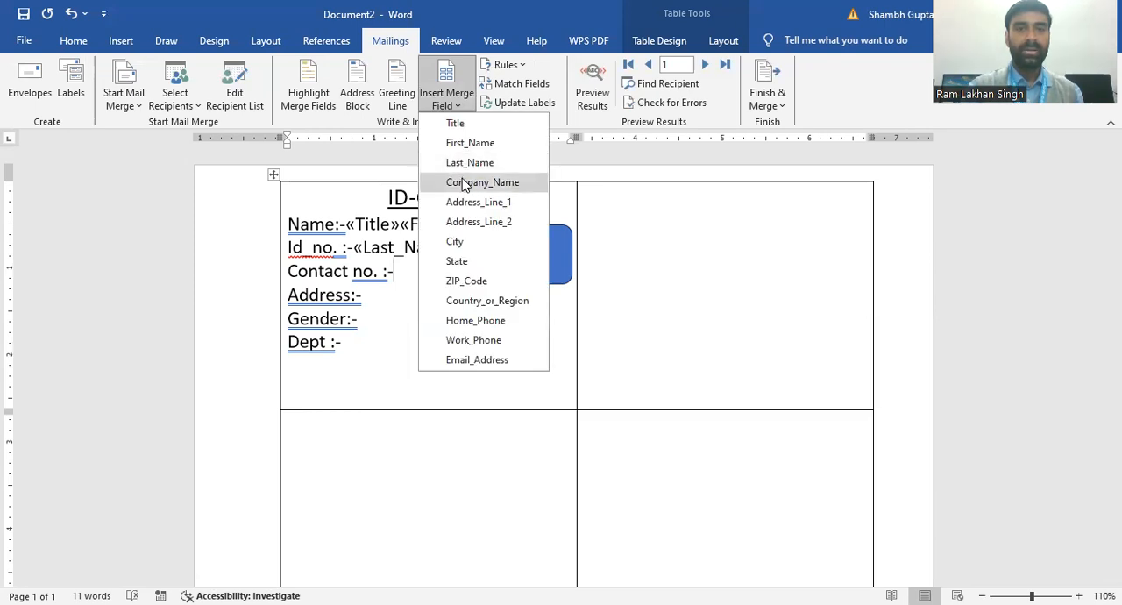
{"action": "left_click", "coordinate": [464, 182]}
Step: Insert the Address_Line_1 merge field after "Address:-" in the first card
{"action": "left_click", "coordinate": [369, 294]}
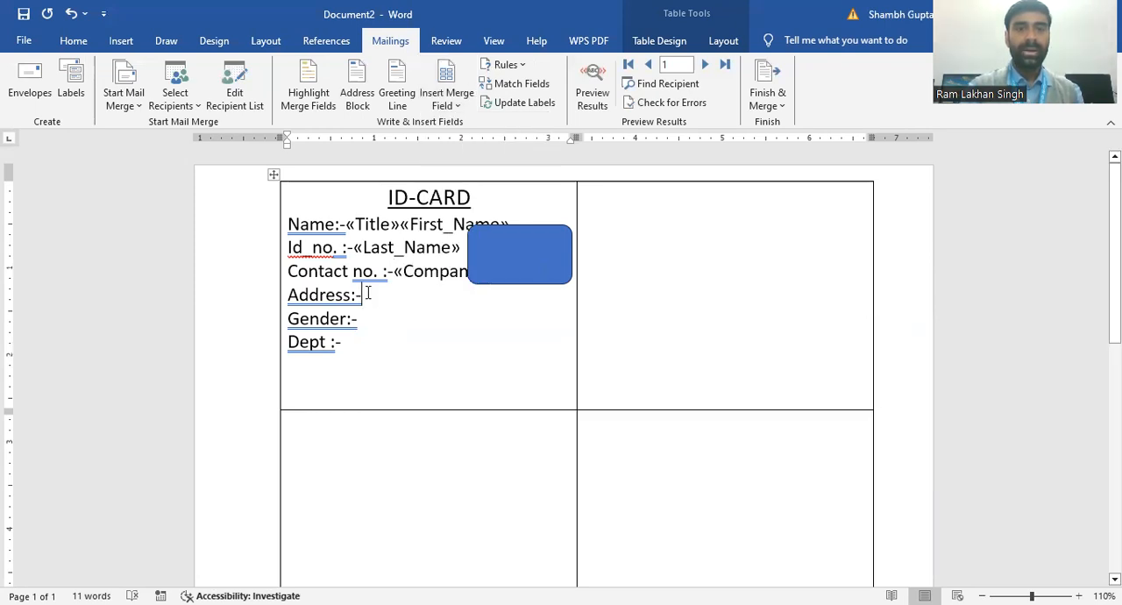
{"action": "left_click", "coordinate": [455, 106]}
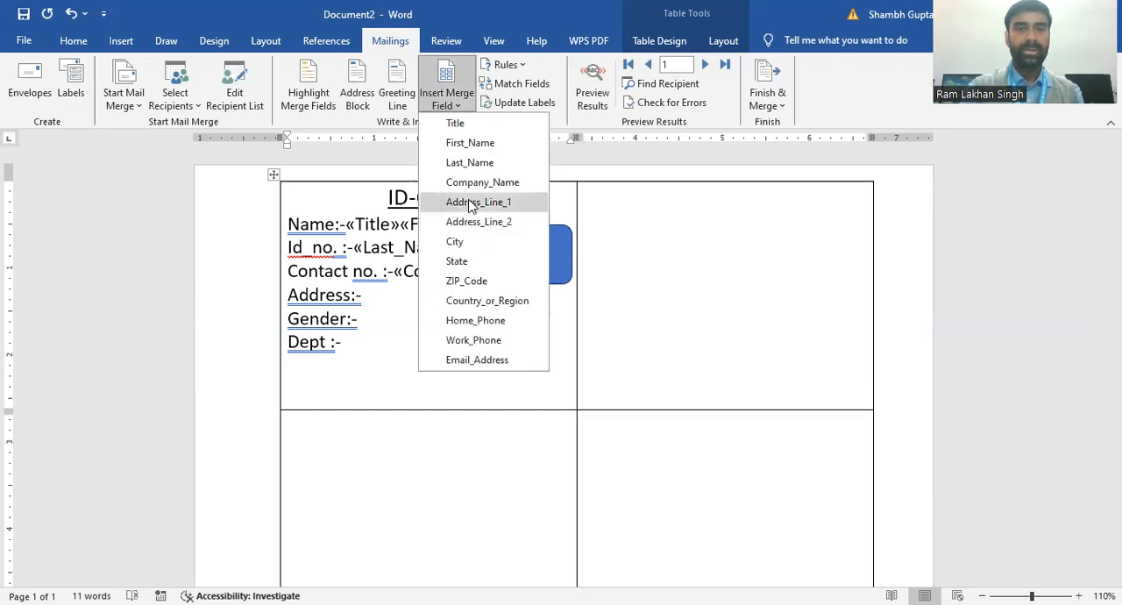
{"action": "left_click", "coordinate": [475, 202]}
Step: Insert the Address_Line_2 merge field after "Gender:-" and City after "Dept :-" in the first card
{"action": "left_click", "coordinate": [360, 318]}
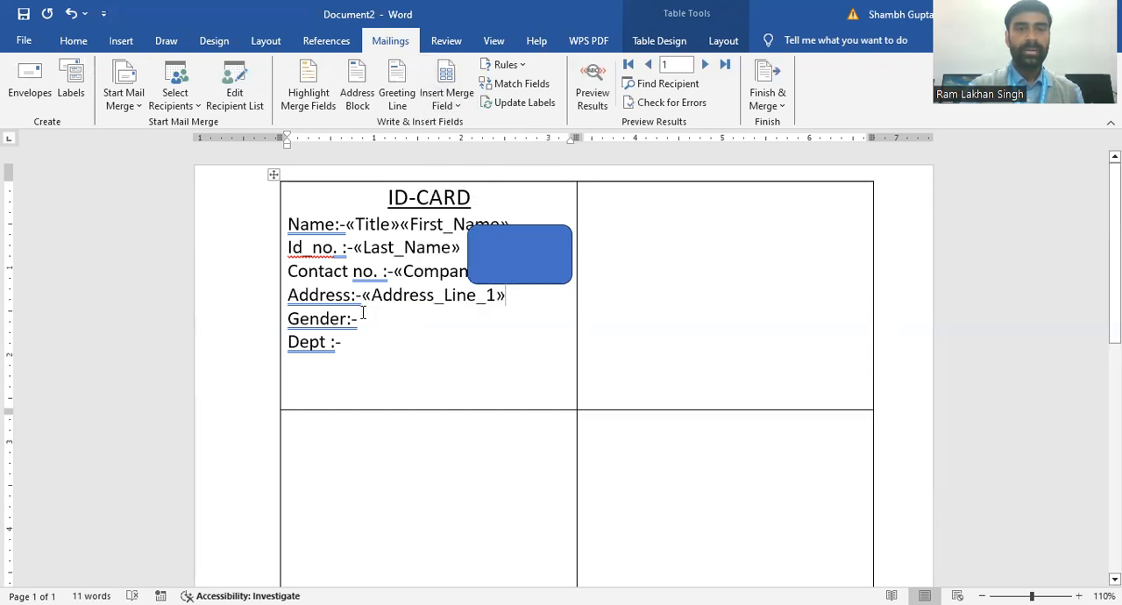
{"action": "left_click", "coordinate": [457, 109]}
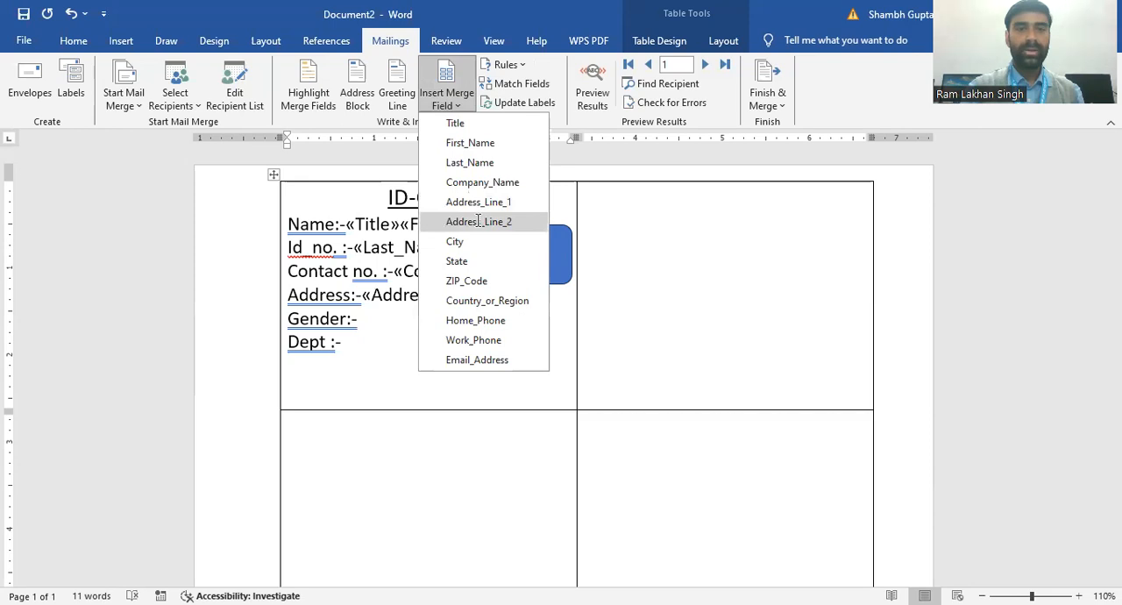
{"action": "left_click", "coordinate": [478, 221]}
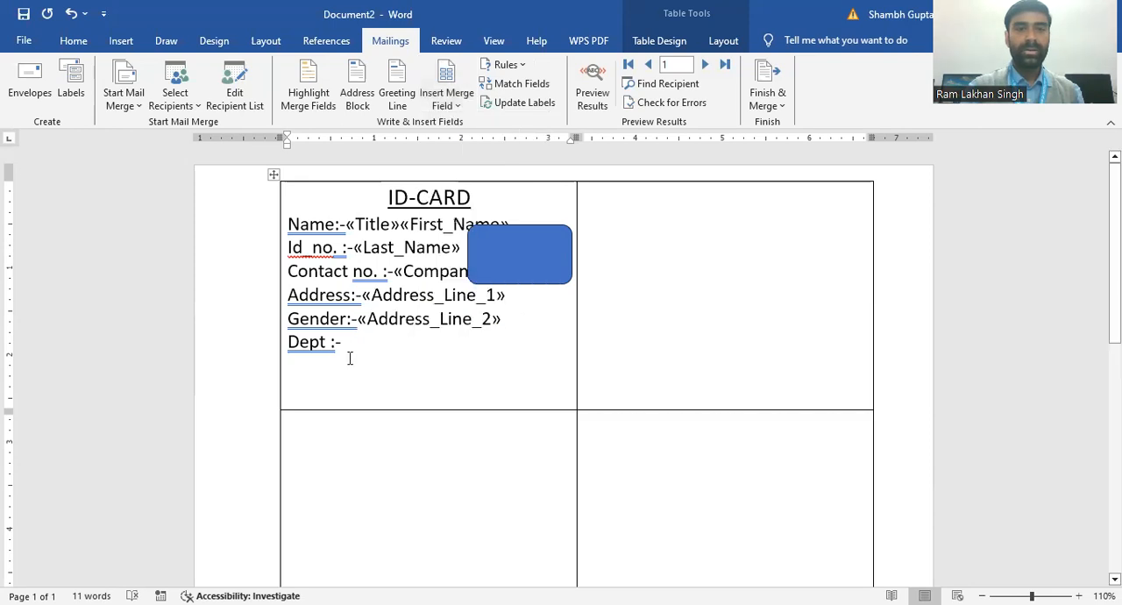
{"action": "left_click", "coordinate": [455, 103]}
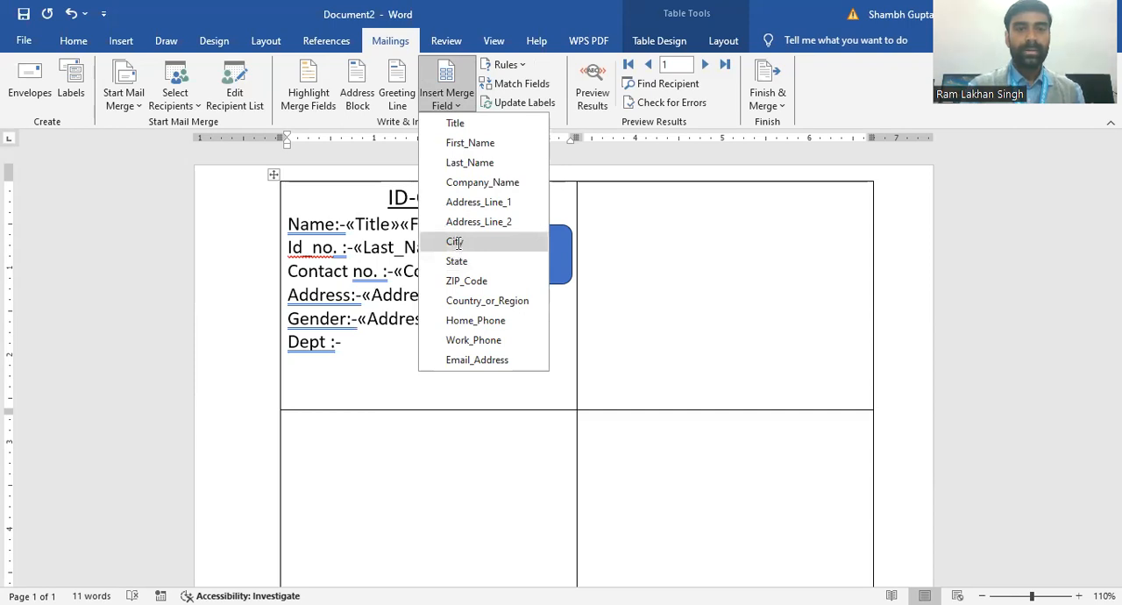
{"action": "left_click", "coordinate": [455, 242]}
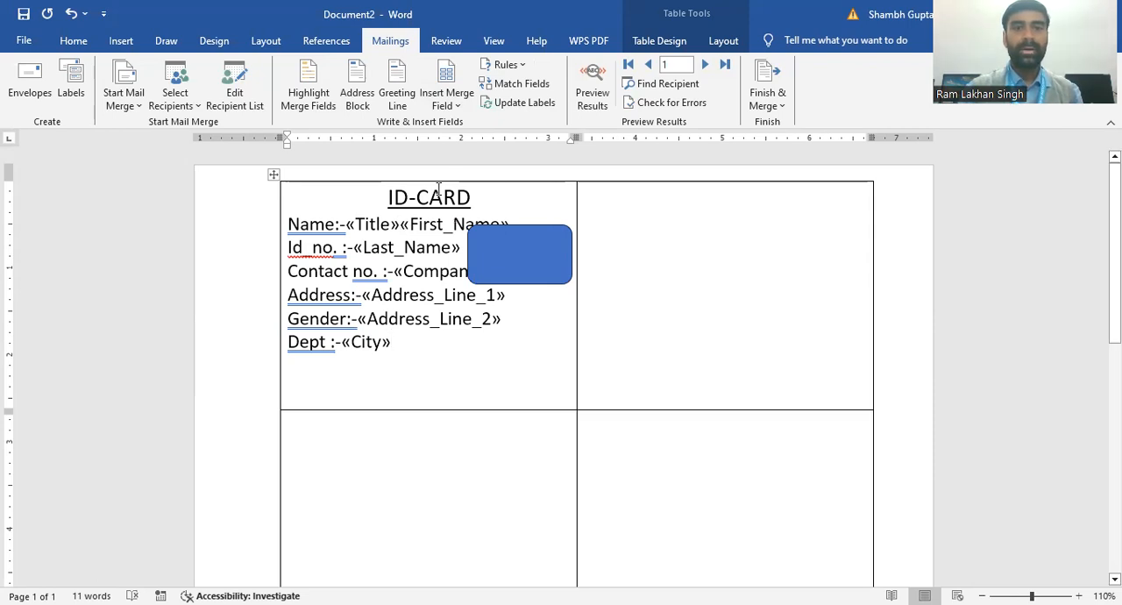
Step: Update the labels to copy the first ID card's layout and merge fields into every table cell
{"action": "left_click", "coordinate": [519, 102]}
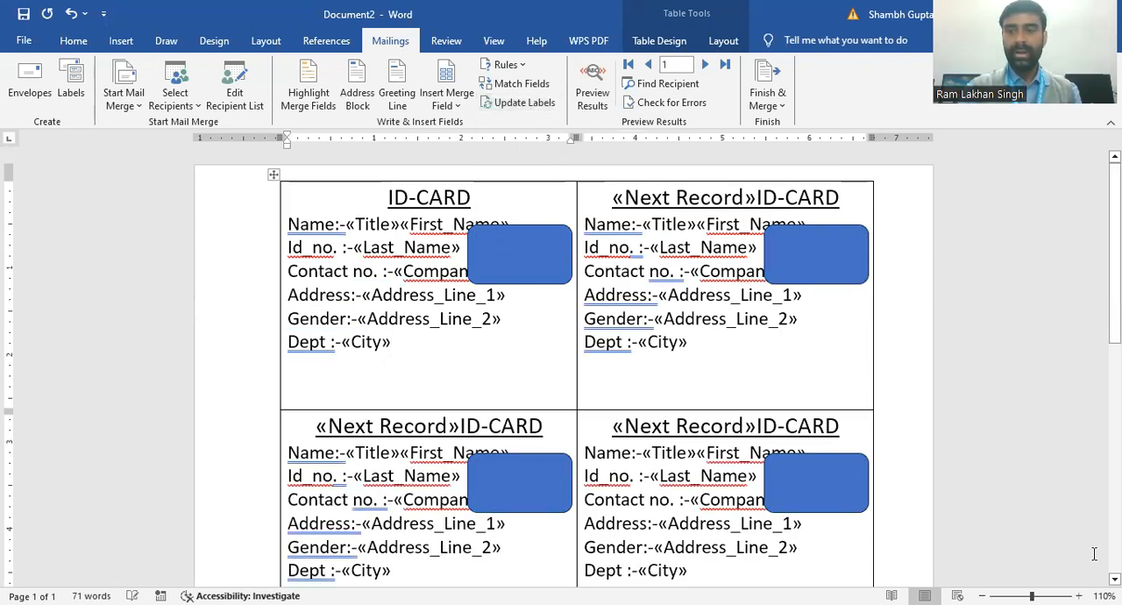
{"action": "scroll", "coordinate": [561, 369], "scroll_direction": "down", "scroll_amount": 3}
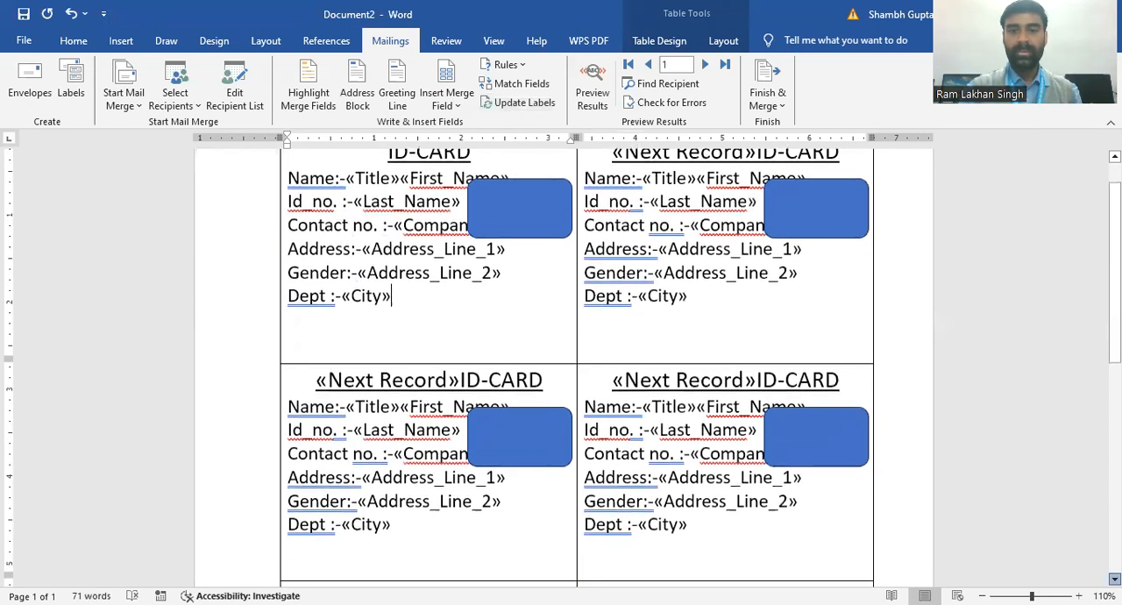
{"action": "scroll", "coordinate": [561, 368], "scroll_direction": "down", "scroll_amount": 3}
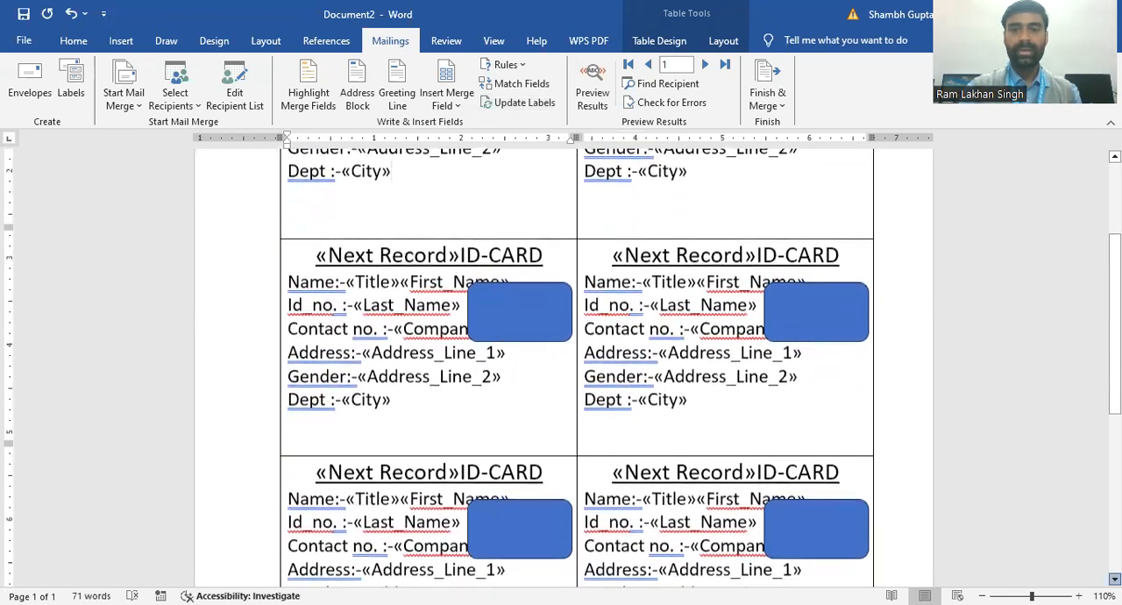
{"action": "scroll", "coordinate": [1005, 429], "scroll_direction": "down", "scroll_amount": 1}
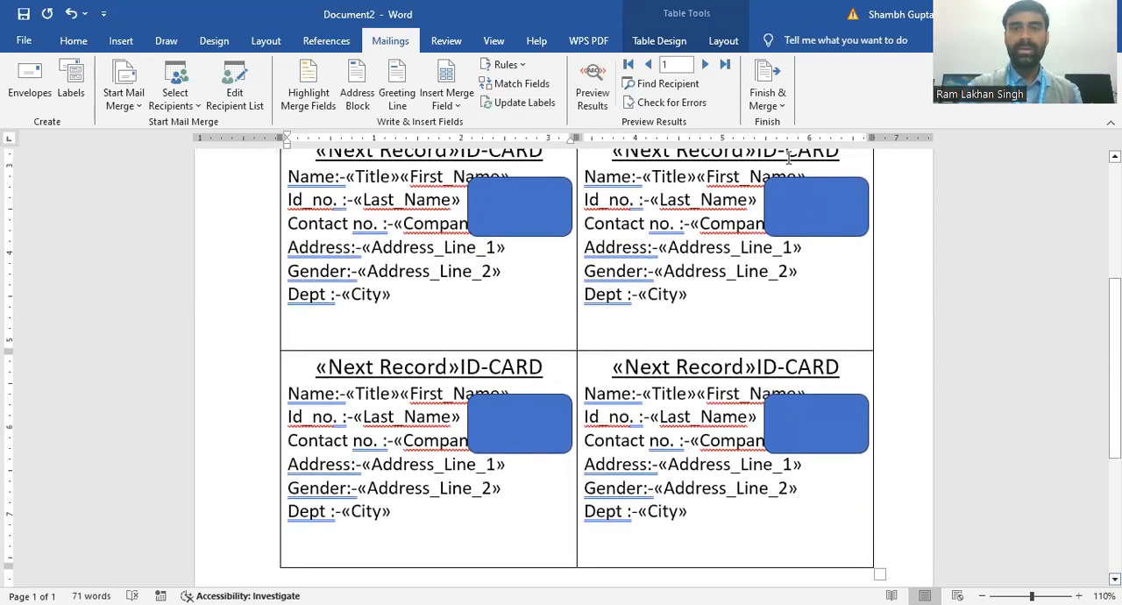
Step: Finish the merge by merging all records into a new document of individual ID cards
{"action": "left_click", "coordinate": [783, 107]}
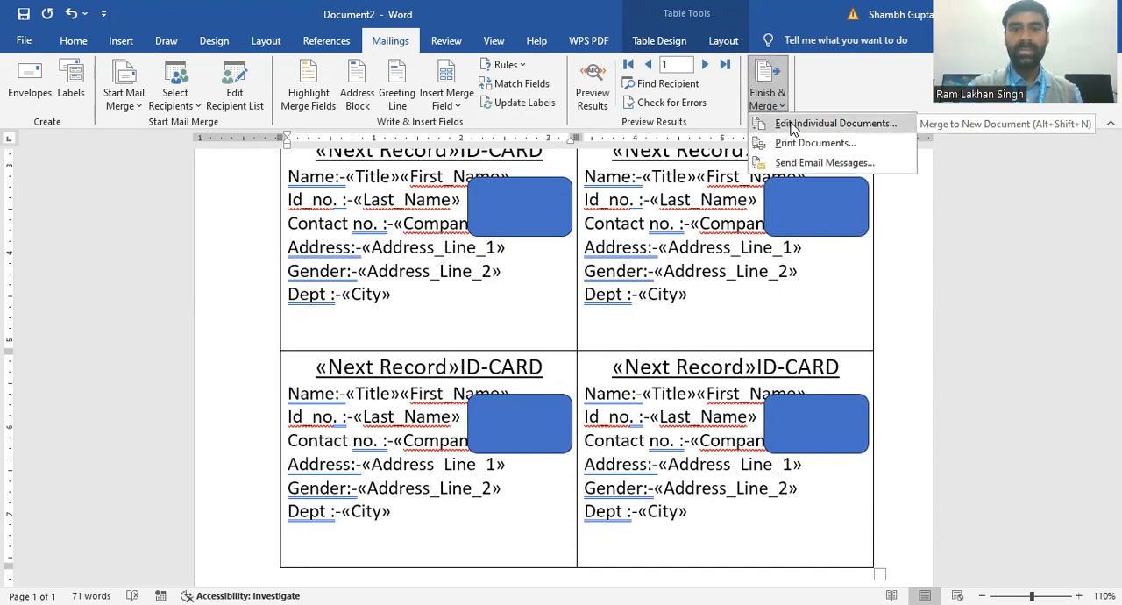
{"action": "left_click", "coordinate": [794, 125]}
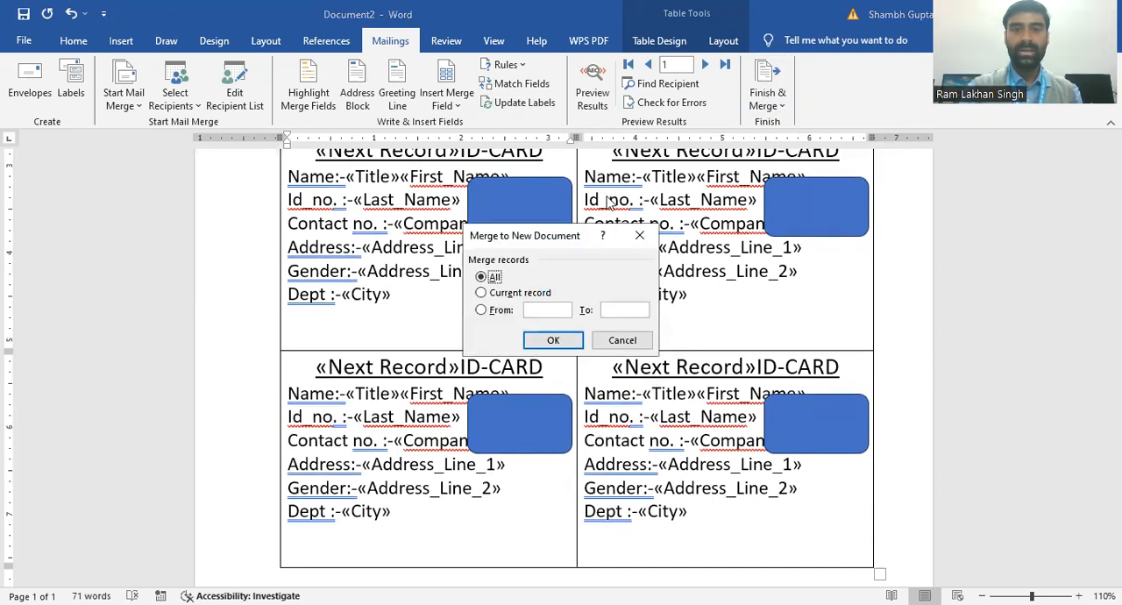
{"action": "left_click", "coordinate": [545, 343]}
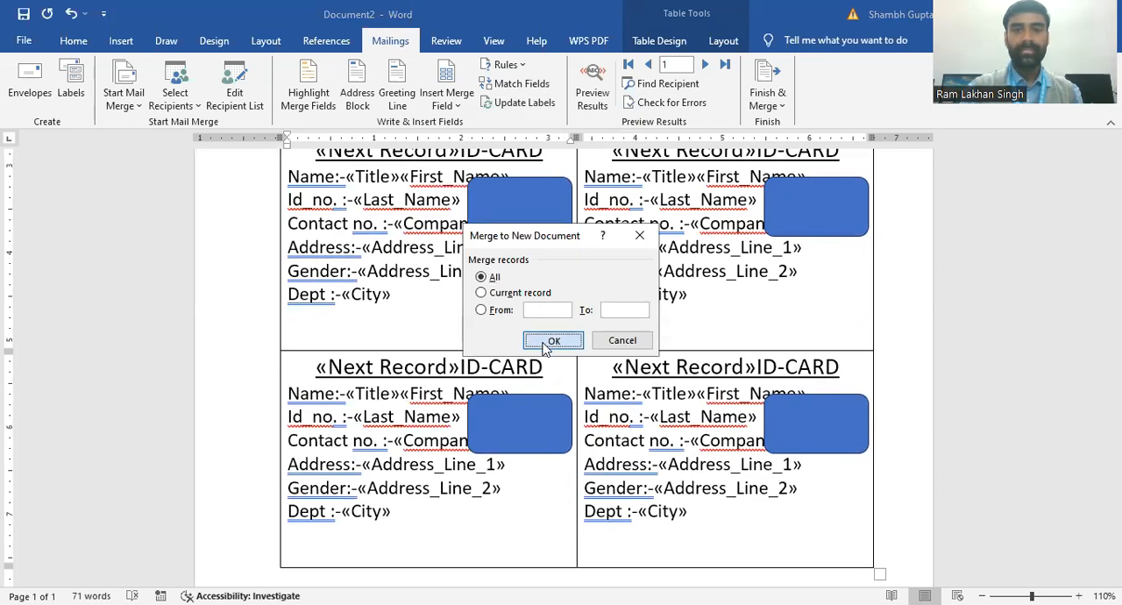